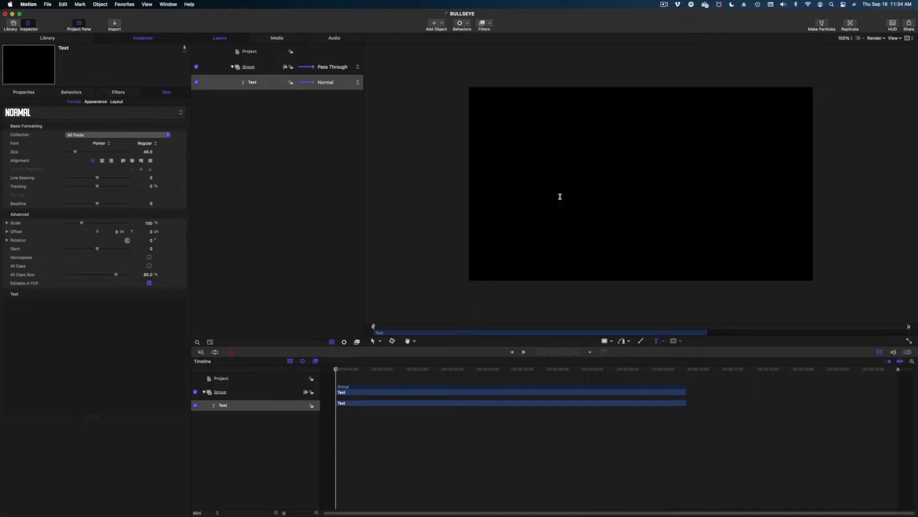
# Enter BULLSEYE TEXT as the text layer's content and repeat the phrase four times in one line, separated by spaces.
pyautogui.write('BULLSEYE TEXT')
pyautogui.tripleClick(60, 306)
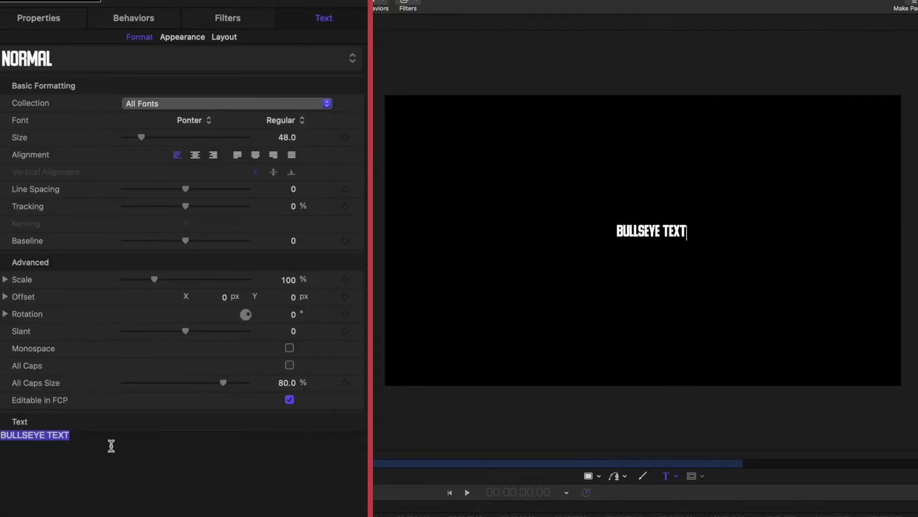
pyautogui.press('super+c')
pyautogui.press('Right')
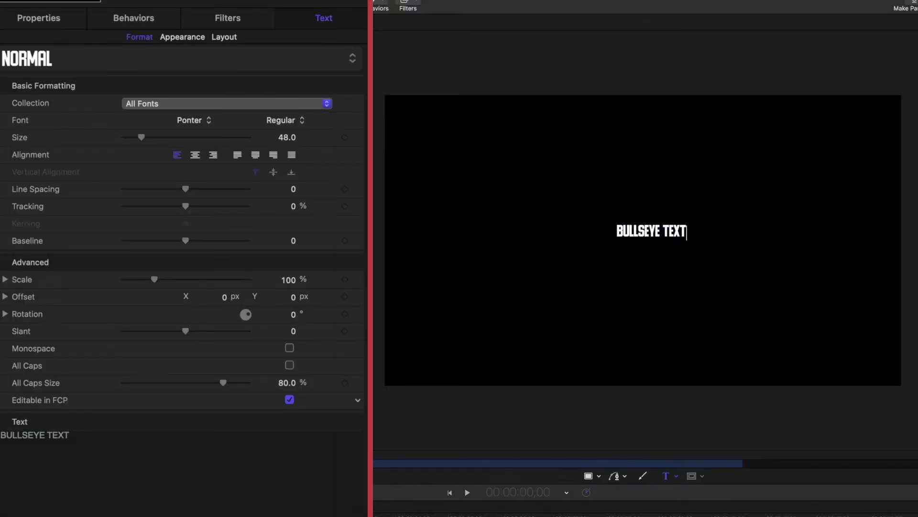
pyautogui.press('super+v')
pyautogui.press('super+v')
pyautogui.press('super+v')
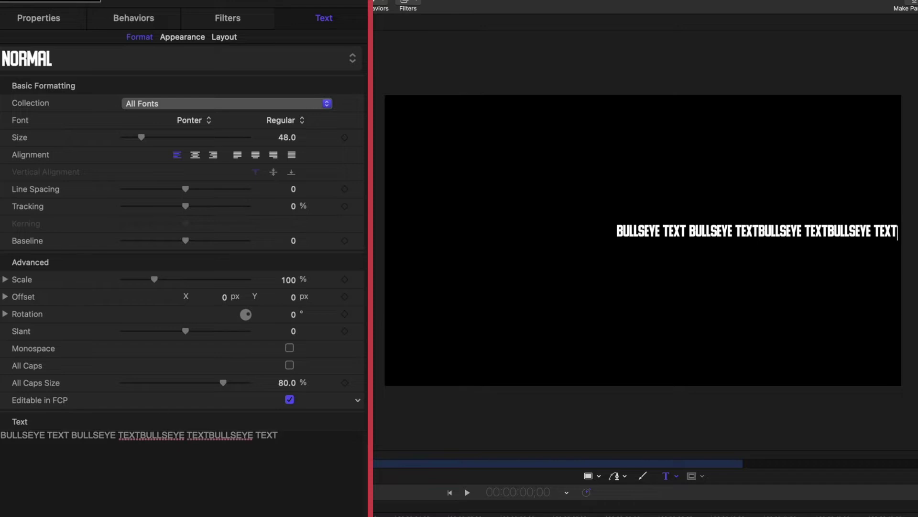
pyautogui.click(211, 435)
pyautogui.click(138, 435)
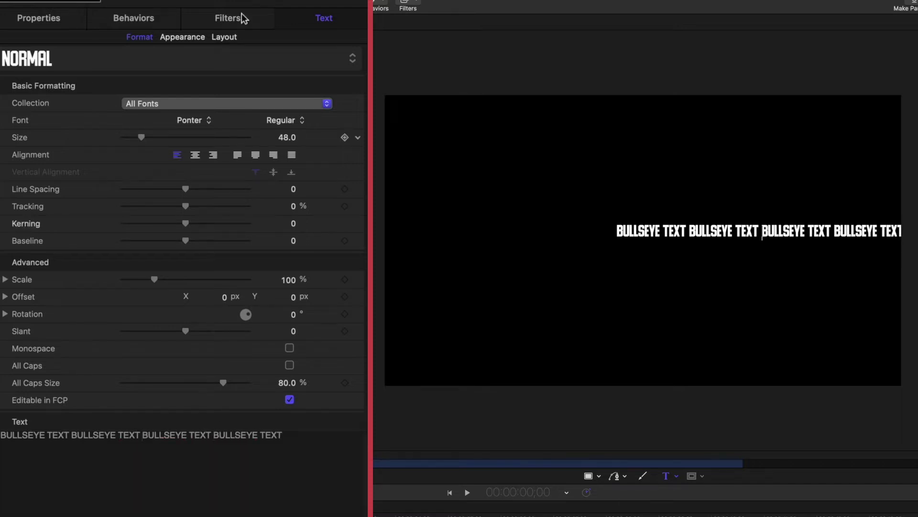
# Centre-align the text line and reset its position to X 0, Y 0 px.
pyautogui.click(195, 154)
pyautogui.click(51, 23)
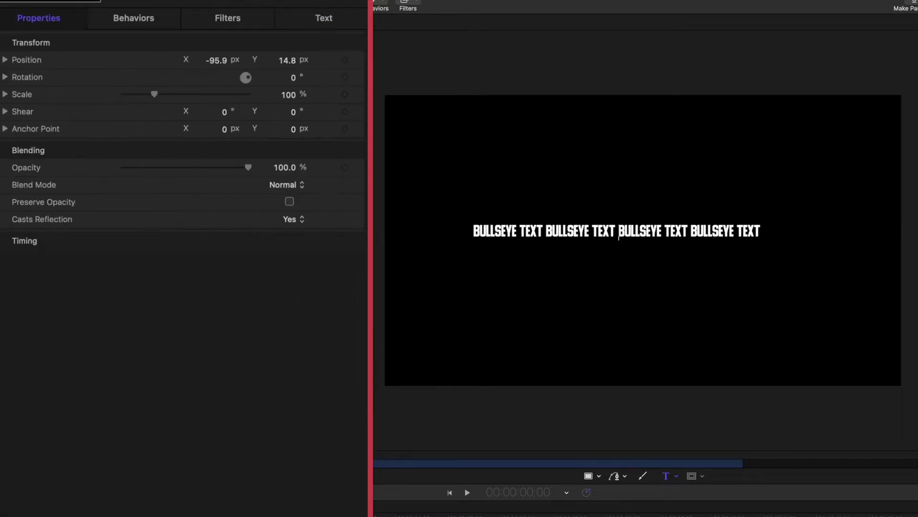
pyautogui.click(359, 61)
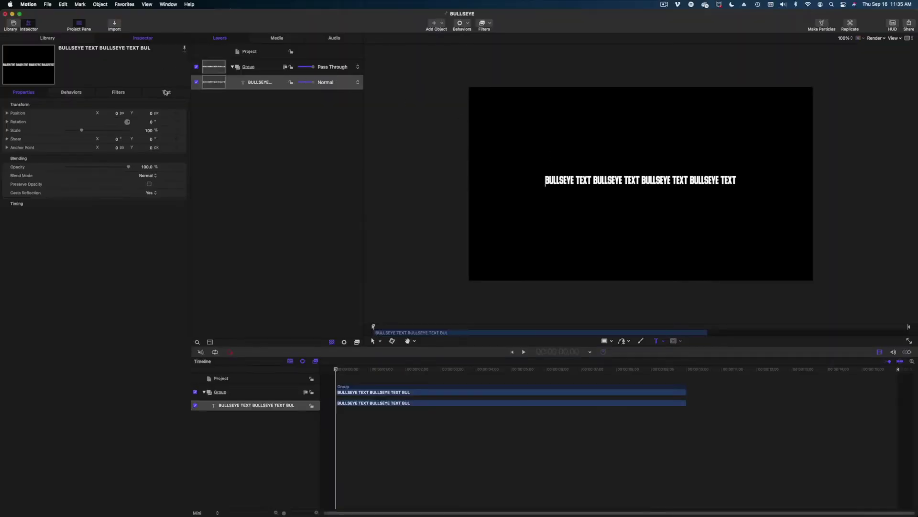
pyautogui.click(250, 83)
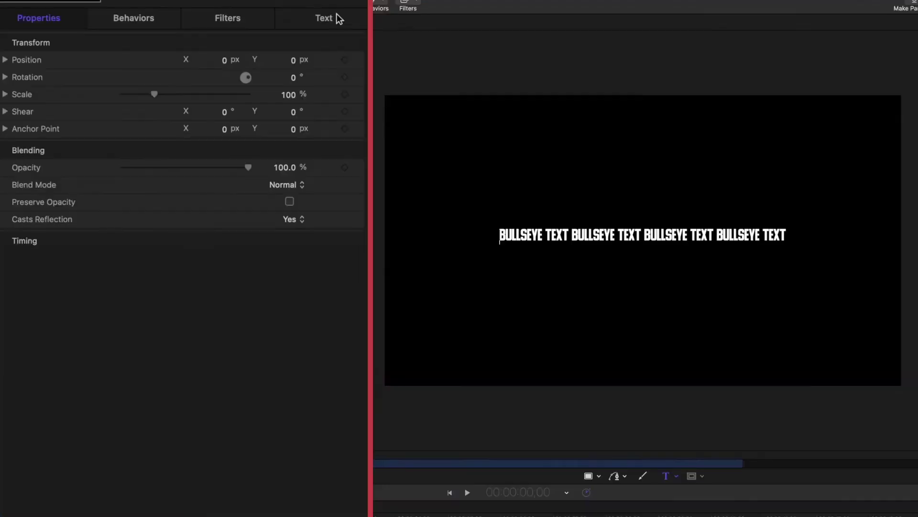
# Set the text layer's layout method to Path.
pyautogui.click(164, 92)
pyautogui.click(213, 36)
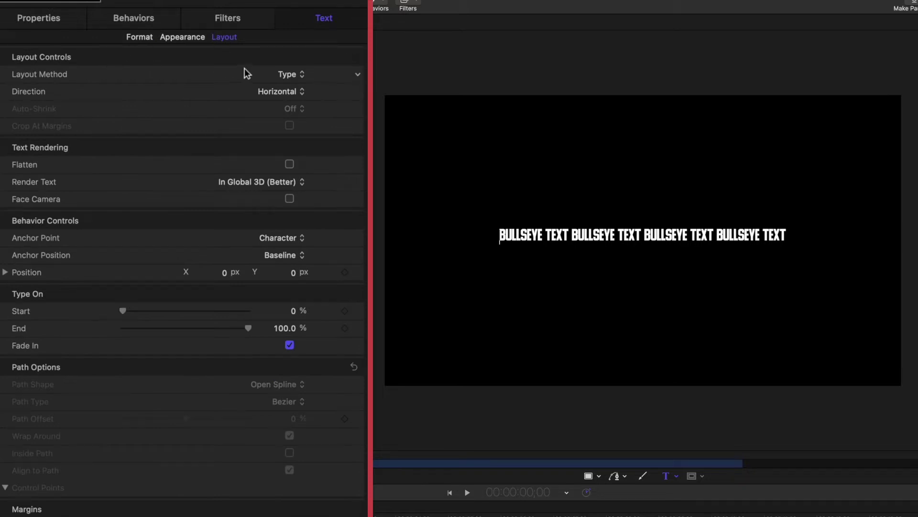
pyautogui.click(284, 75)
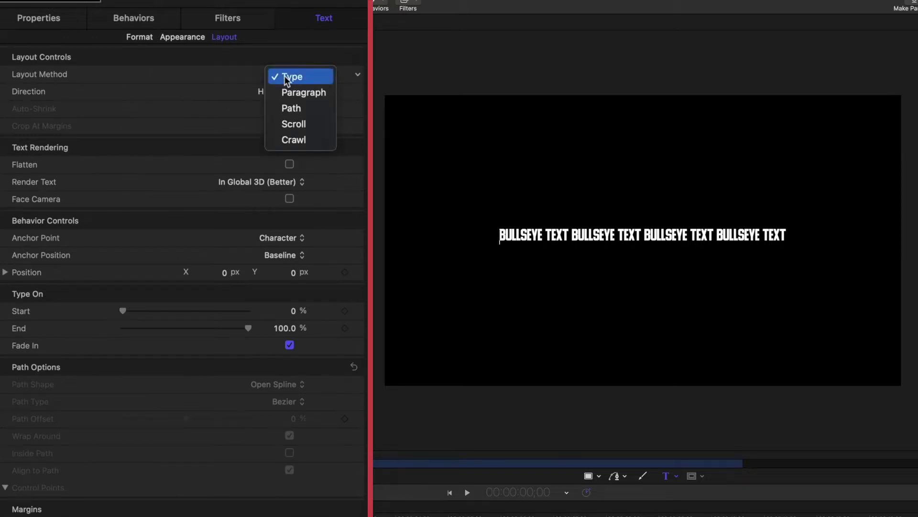
pyautogui.click(288, 105)
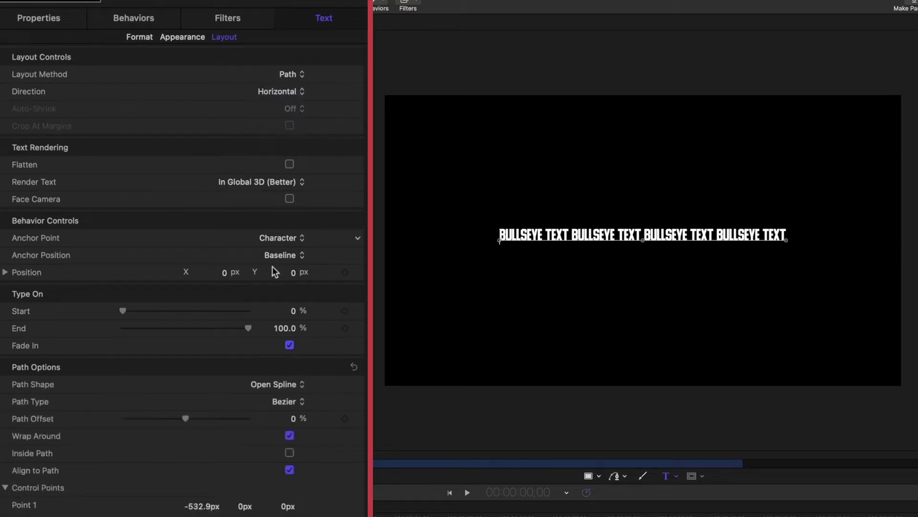
# Set the text's path shape to Circle and its radius to 171.
pyautogui.click(278, 386)
pyautogui.click(279, 417)
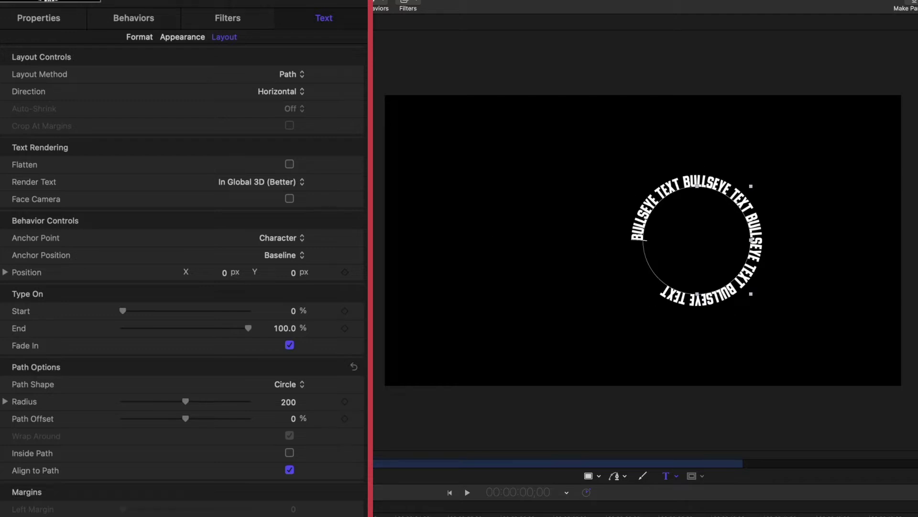
pyautogui.moveTo(185, 401); pyautogui.dragTo(176, 400)
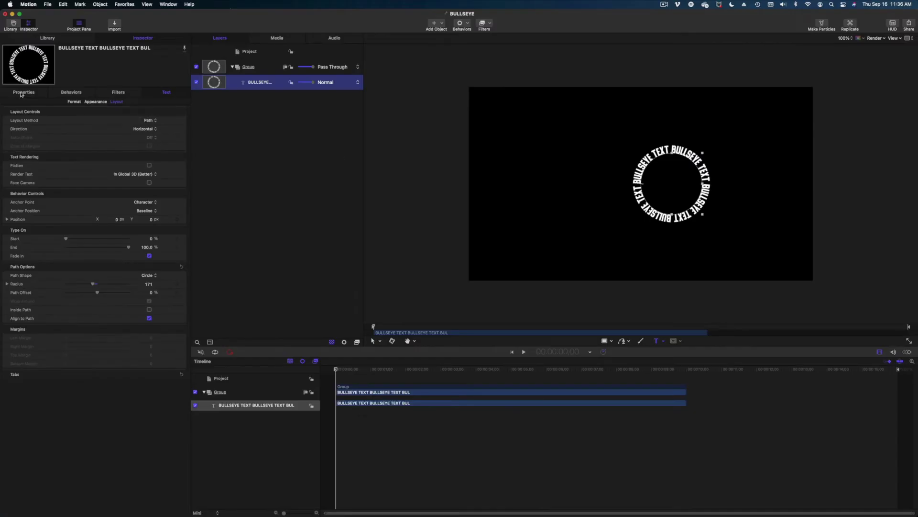
# Move the circular text with the Transform tool so the ring sits at the exact centre of the canvas.
pyautogui.click(21, 92)
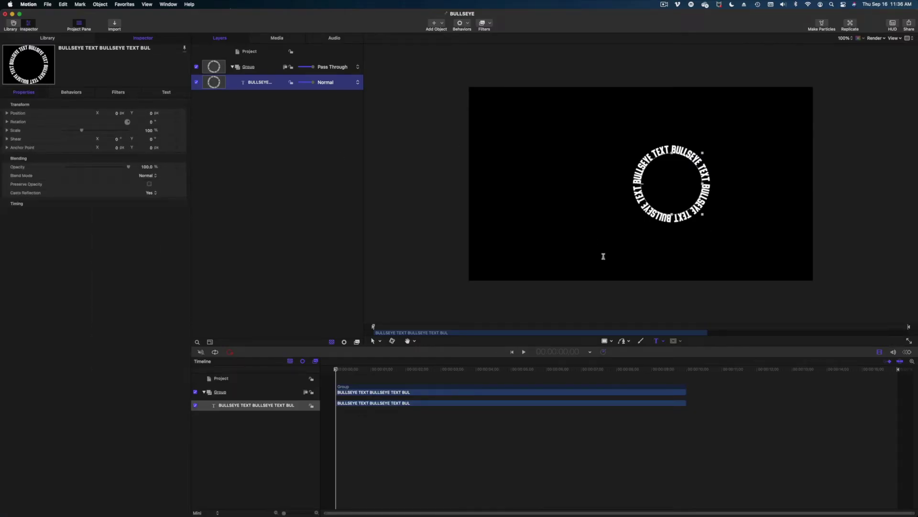
pyautogui.click(372, 341)
pyautogui.moveTo(696, 191); pyautogui.dragTo(657, 176)
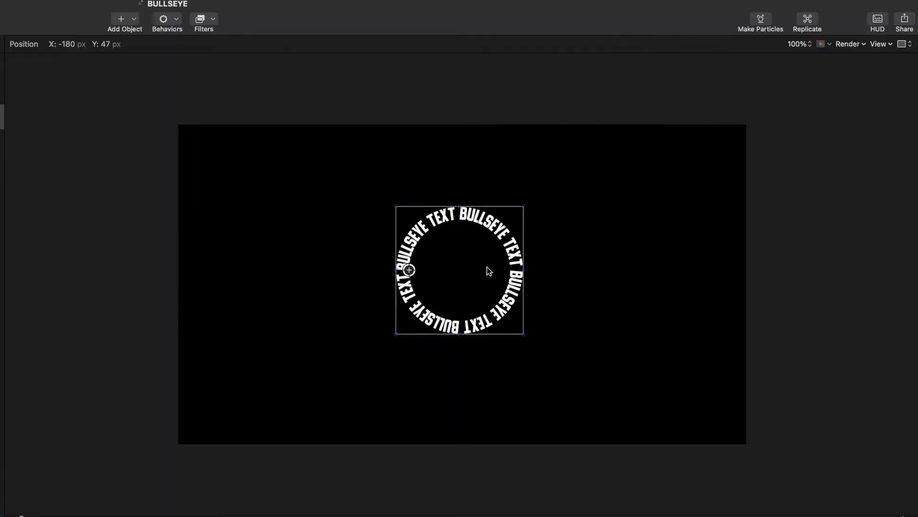
pyautogui.moveTo(487, 270); pyautogui.dragTo(483, 278)
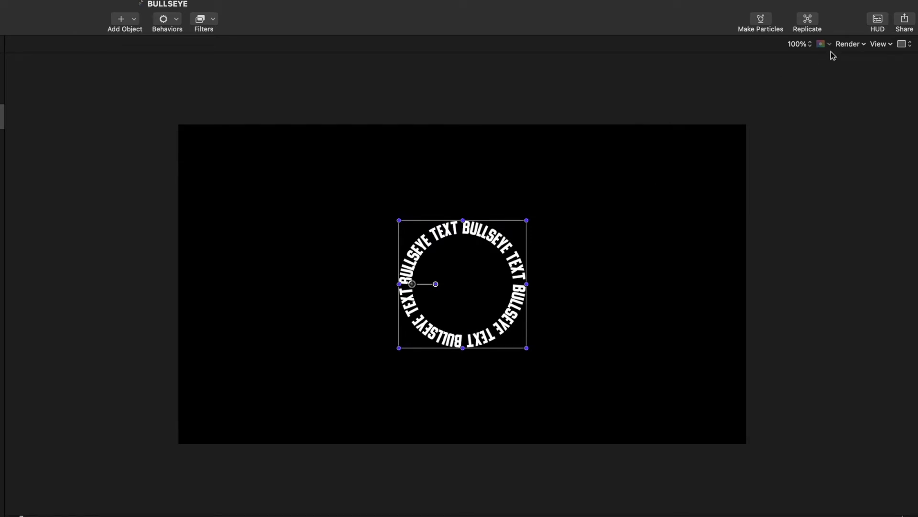
# Check whether Dynamic Guides is enabled among the canvas overlays, and leave the text layer deselected.
pyautogui.click(879, 44)
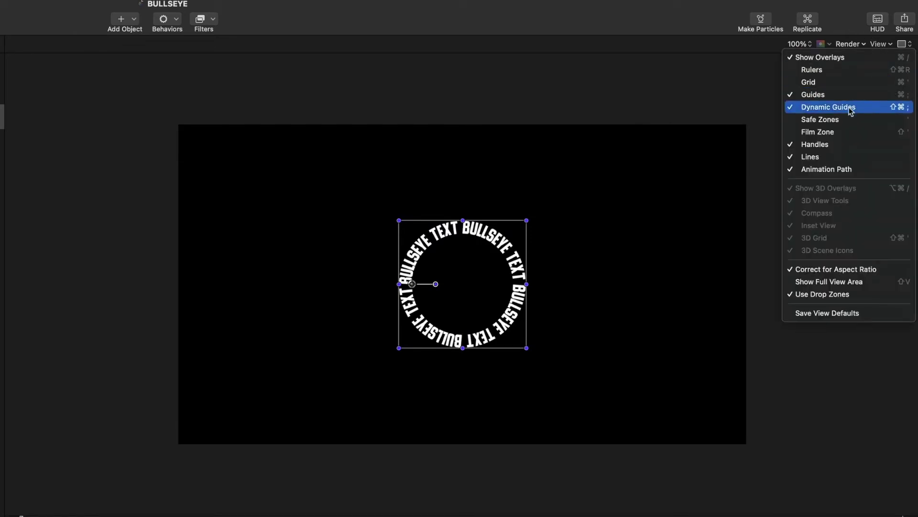
pyautogui.click(809, 110)
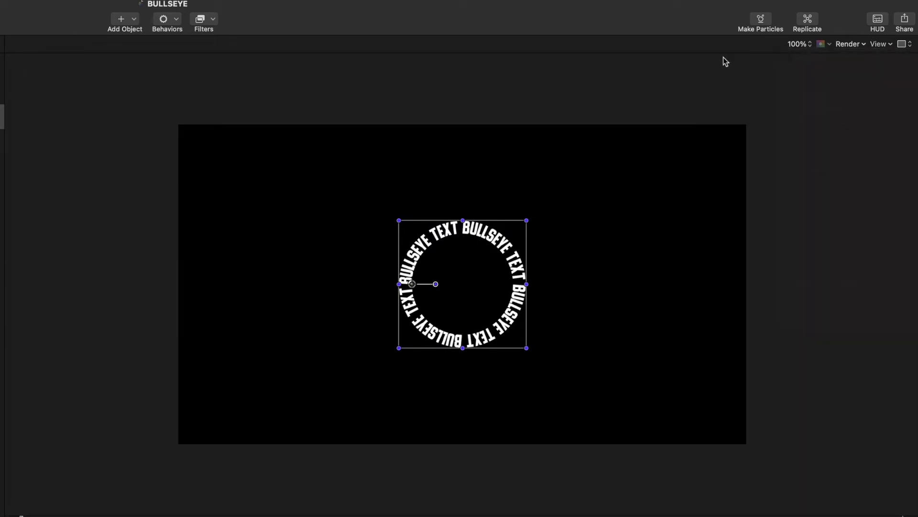
pyautogui.click(279, 429)
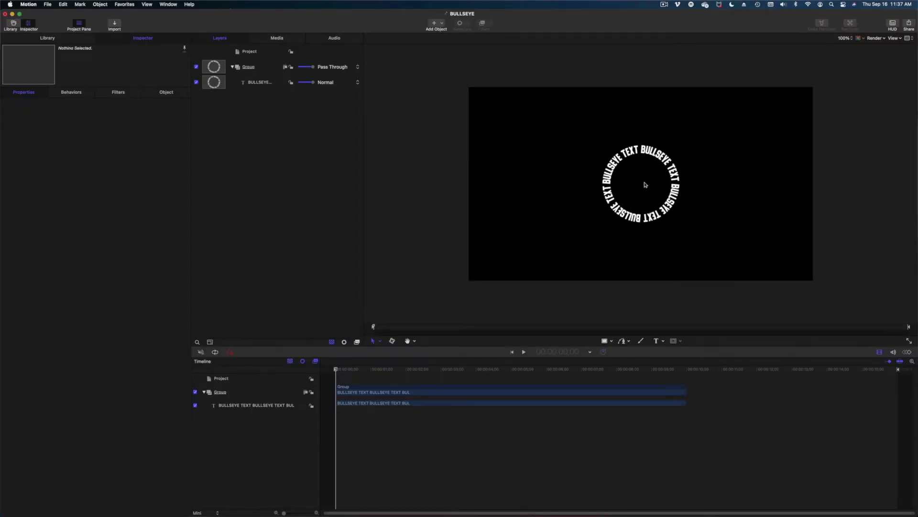
# Move the circular text's anchor point horizontally to the centre of the ring, at X 171.4 px.
pyautogui.click(380, 341)
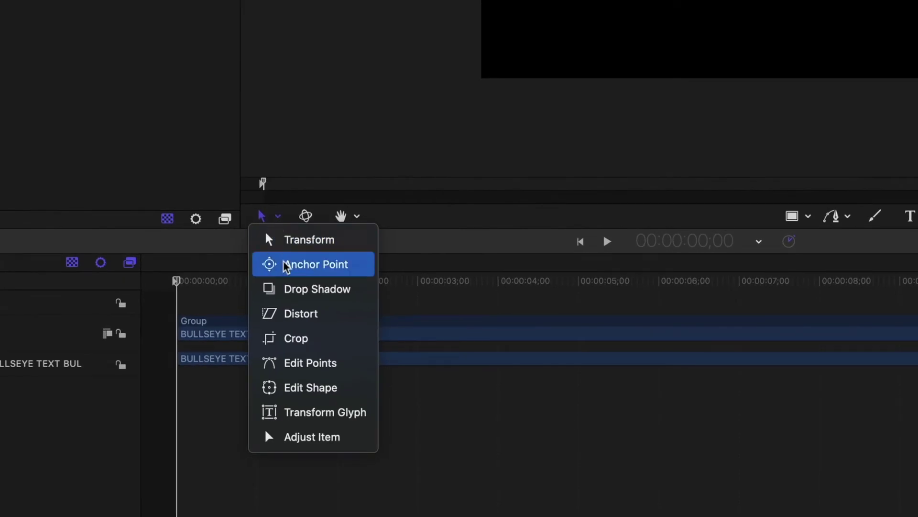
pyautogui.click(277, 216)
pyautogui.rightClick(792, 0)
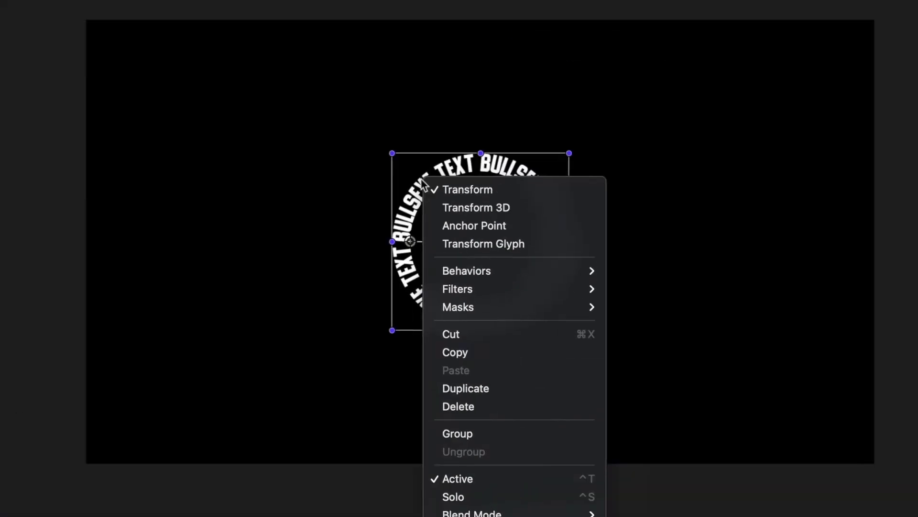
pyautogui.click(462, 221)
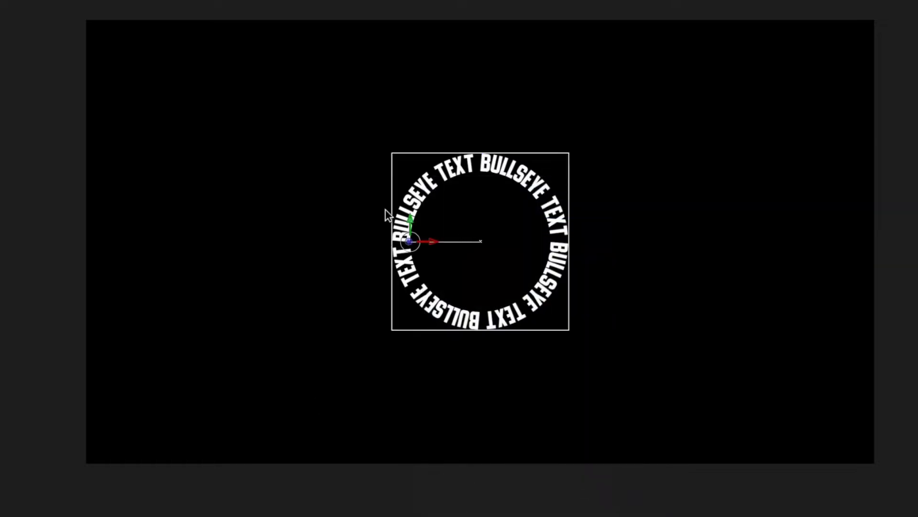
pyautogui.scroll(1, 386, 210)
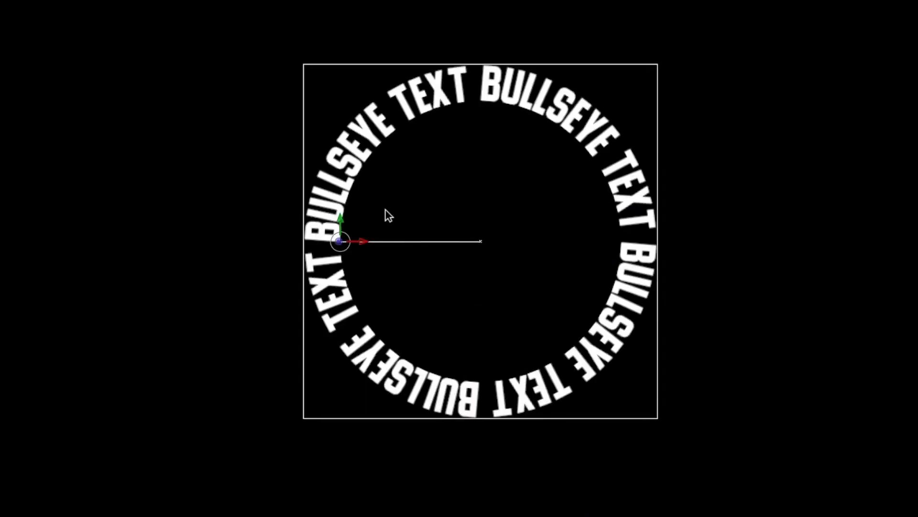
pyautogui.scroll(1, 385, 210)
pyautogui.moveTo(292, 242); pyautogui.dragTo(504, 246)
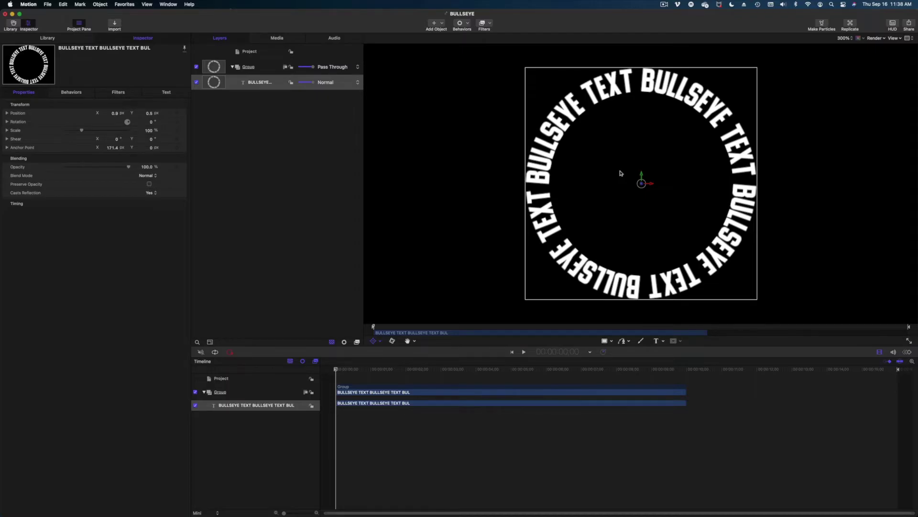
pyautogui.hotkey('alt', 'z')
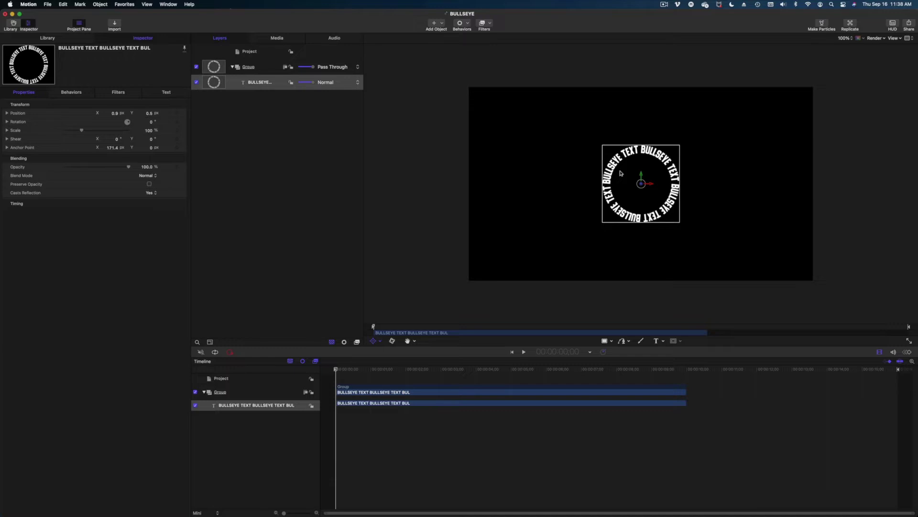
# Add the Overshoot parameter behavior to the circular text layer.
pyautogui.click(423, 163)
pyautogui.click(659, 204)
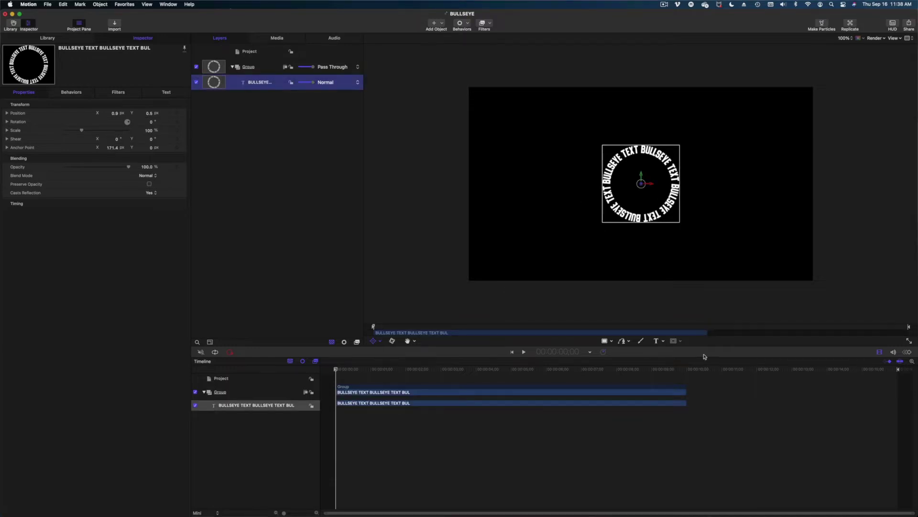
pyautogui.moveTo(355, 368); pyautogui.dragTo(337, 371)
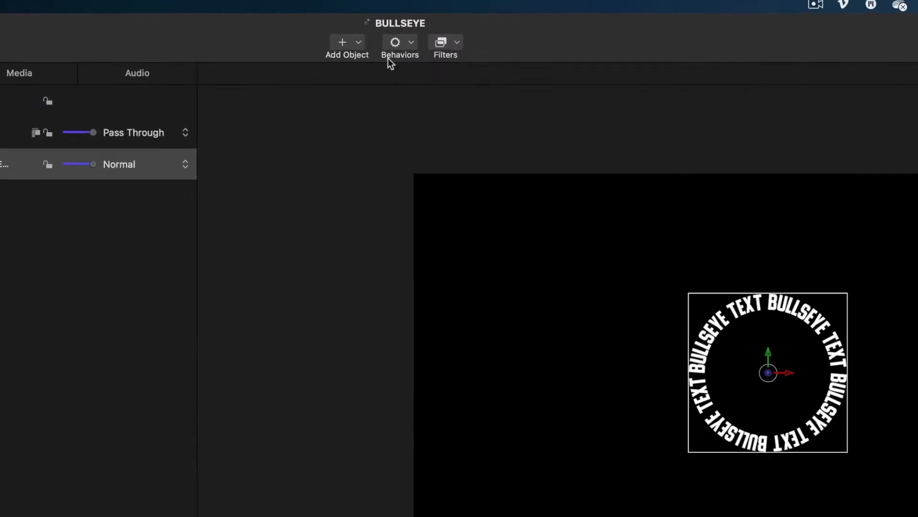
pyautogui.click(459, 23)
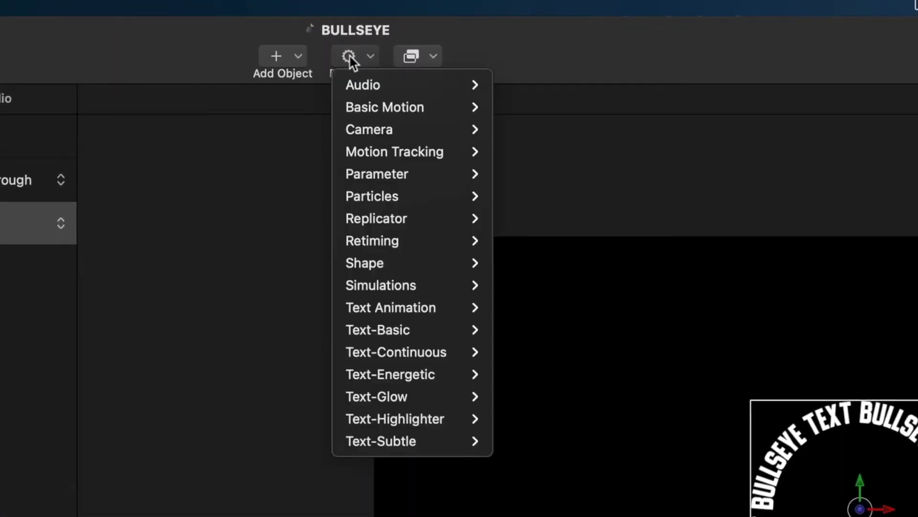
pyautogui.moveTo(377, 176)
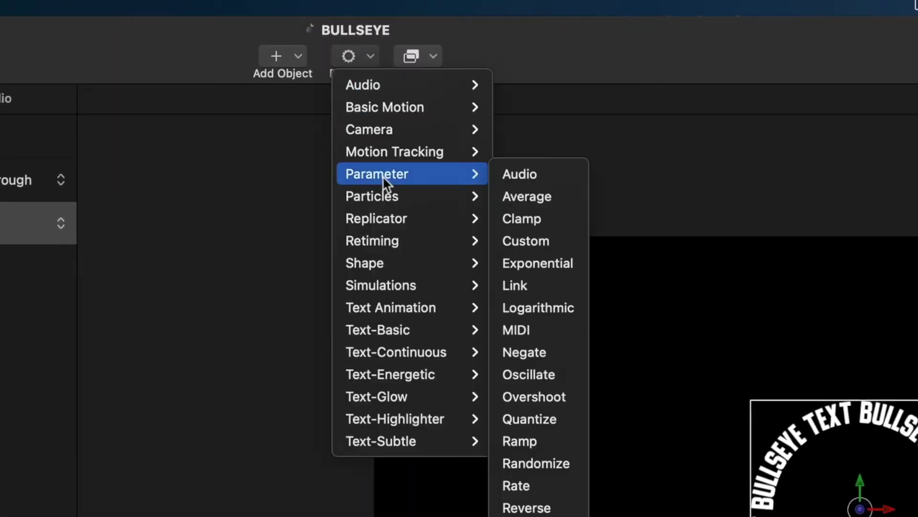
pyautogui.click(547, 399)
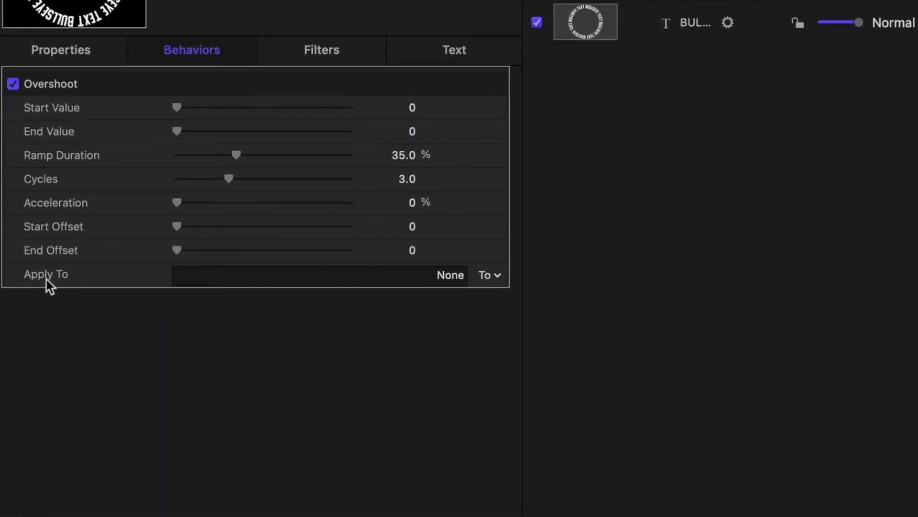
# Apply the Overshoot behavior to the text's Transform Scale on all axes.
pyautogui.click(494, 277)
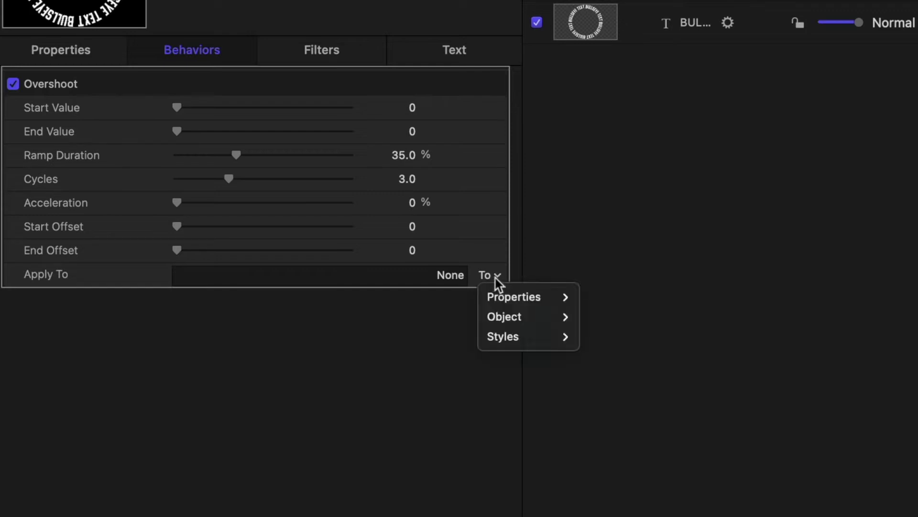
pyautogui.moveTo(499, 296)
pyautogui.moveTo(580, 295)
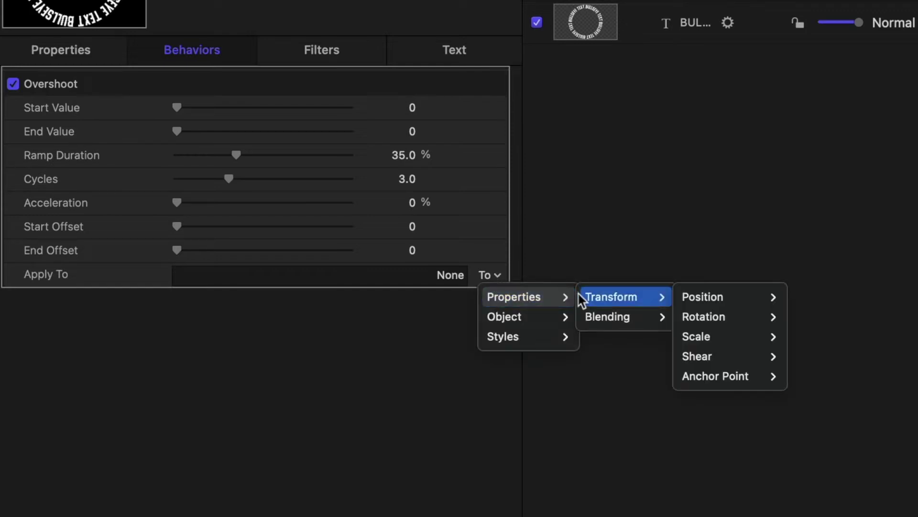
pyautogui.moveTo(732, 338)
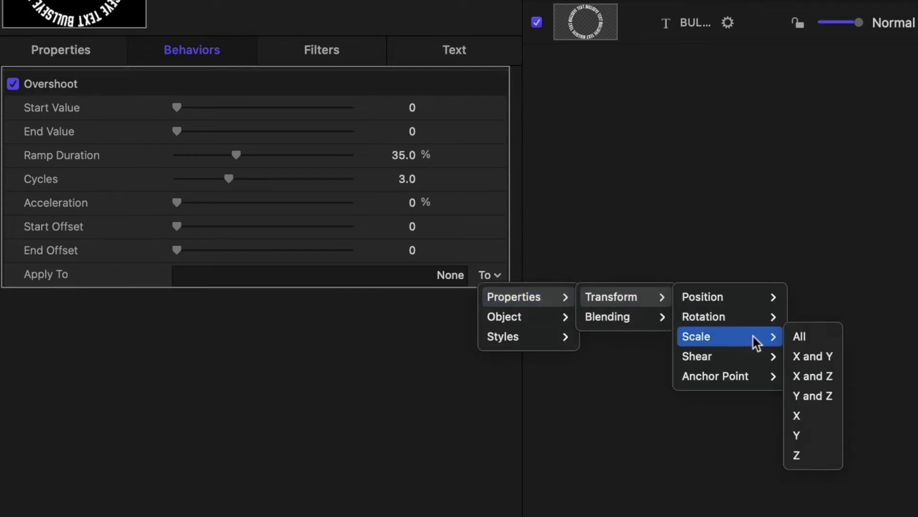
pyautogui.click(797, 336)
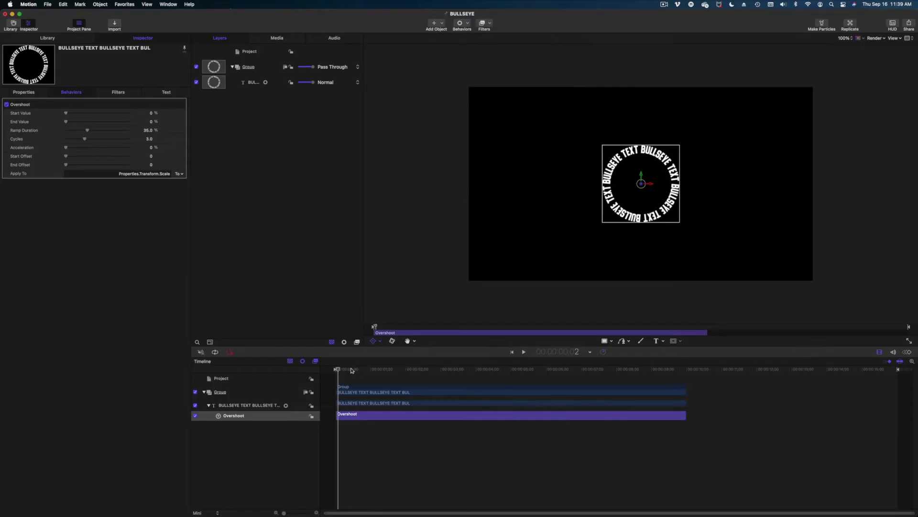
# Return the playhead to the first frame and set the Overshoot's start value to -67.16 %.
pyautogui.moveTo(352, 370); pyautogui.dragTo(334, 373)
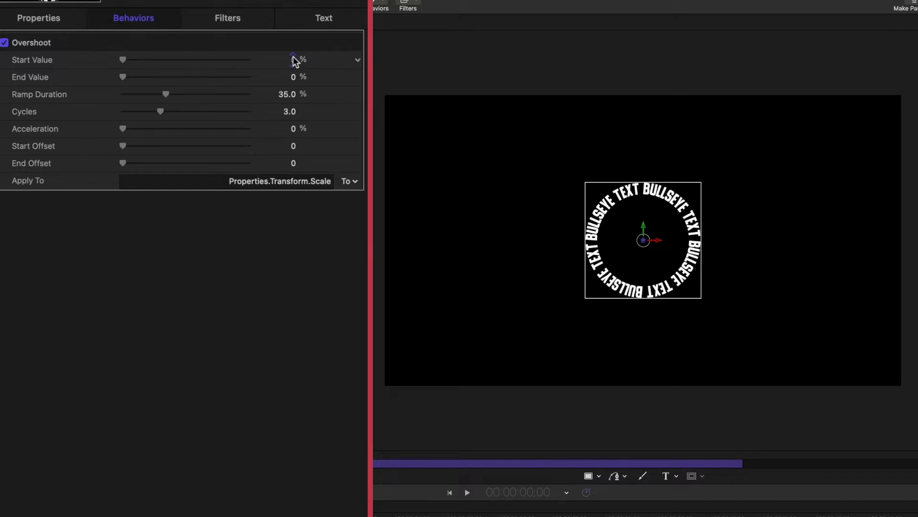
pyautogui.moveTo(295, 60); pyautogui.dragTo(263, 61)
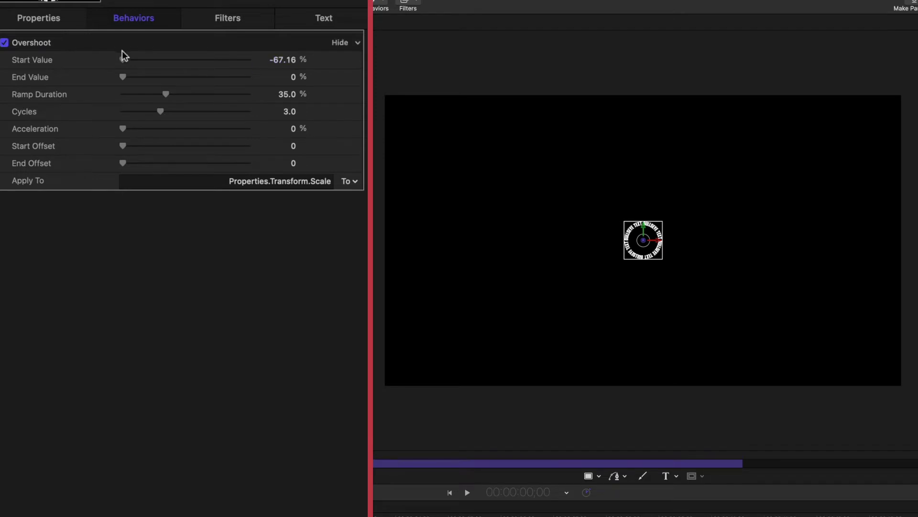
# Set the Overshoot's start value to -100 % and play the animation from the first frame.
pyautogui.click(122, 60)
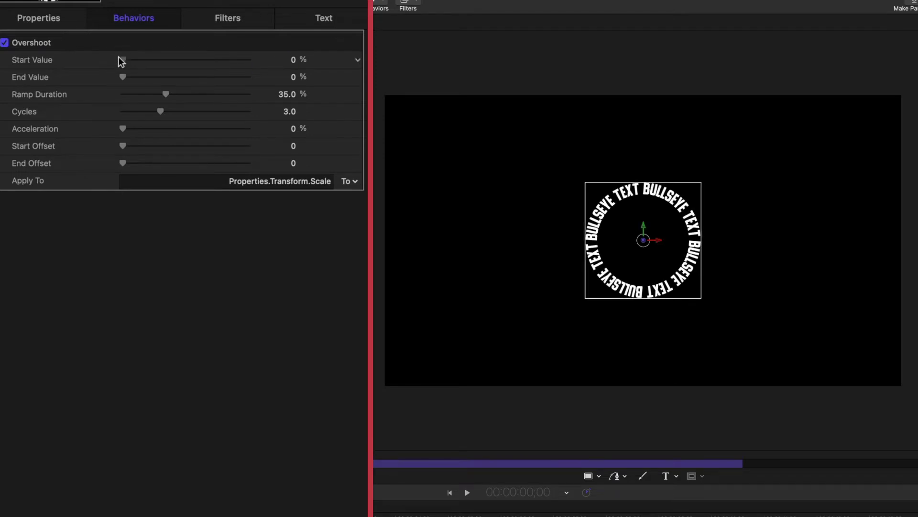
pyautogui.click(295, 60)
pyautogui.press('BackSpace')
pyautogui.write('-100')
pyautogui.press('Return')
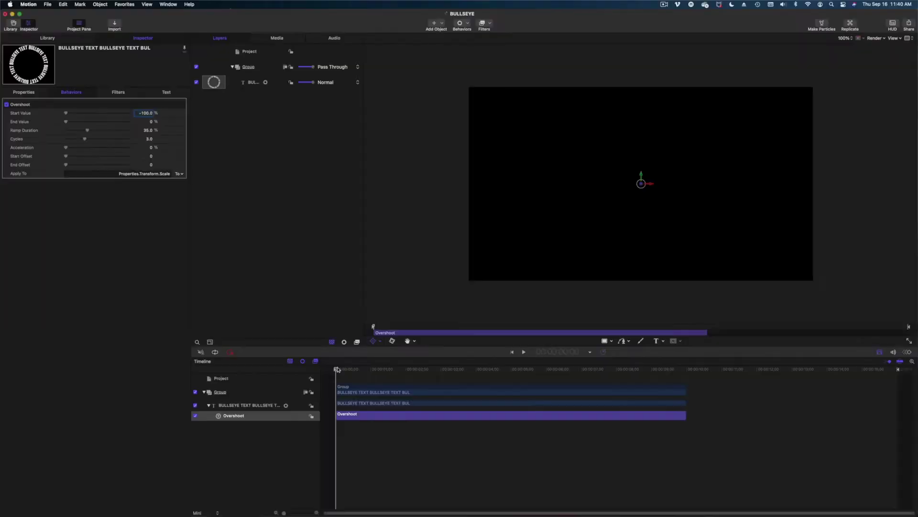
pyautogui.moveTo(337, 369)
pyautogui.mouseDown()
pyautogui.moveTo(617, 397)
pyautogui.moveTo(344, 381)
pyautogui.mouseUp()
pyautogui.click(344, 381)
pyautogui.press('space')
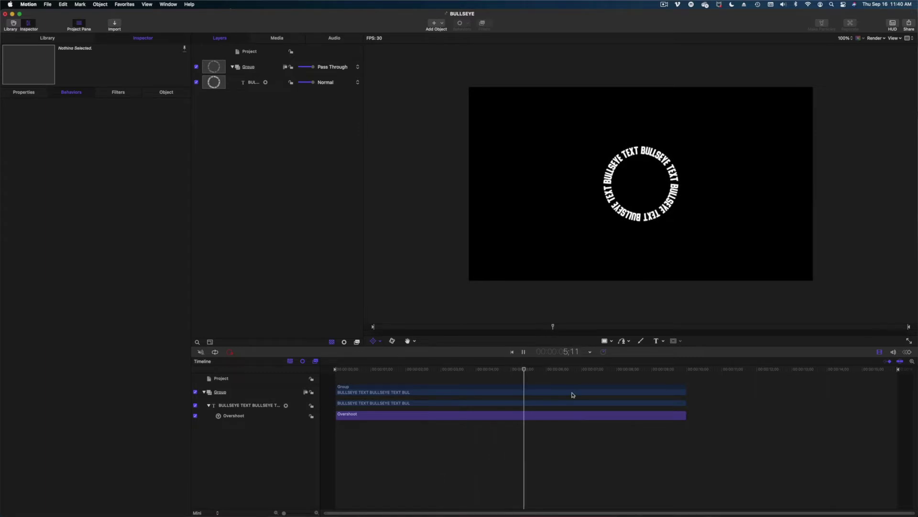
pyautogui.press('space')
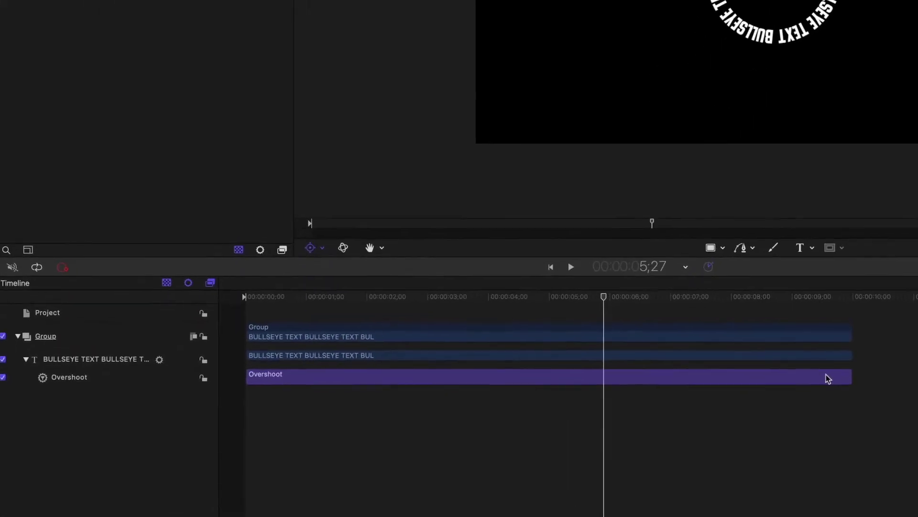
# Trim the Overshoot behavior to end at the one-second mark, play it from the start and return to the first frame.
pyautogui.click(750, 381)
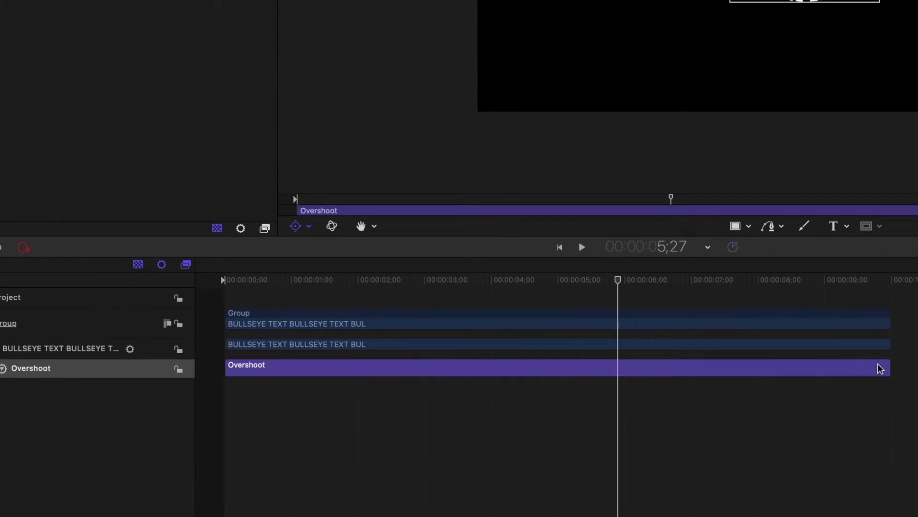
pyautogui.moveTo(890, 367); pyautogui.dragTo(292, 363)
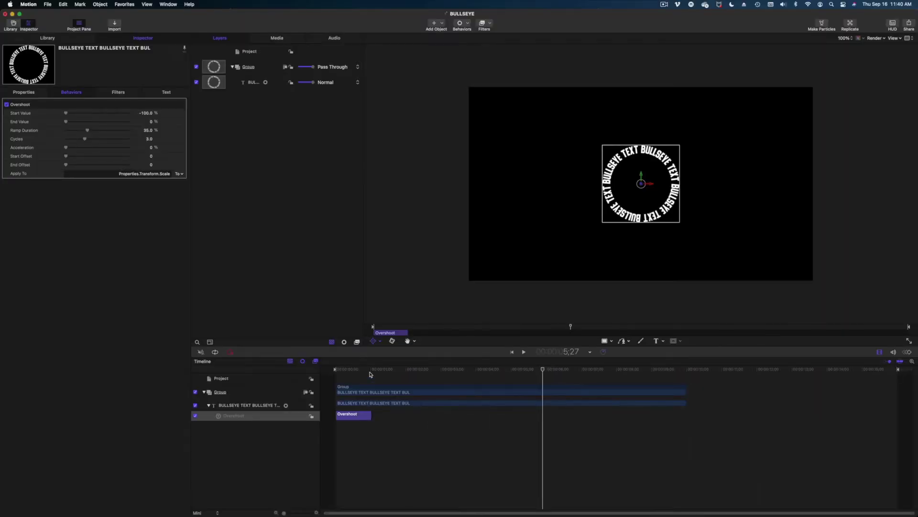
pyautogui.press('Home')
pyautogui.press('space')
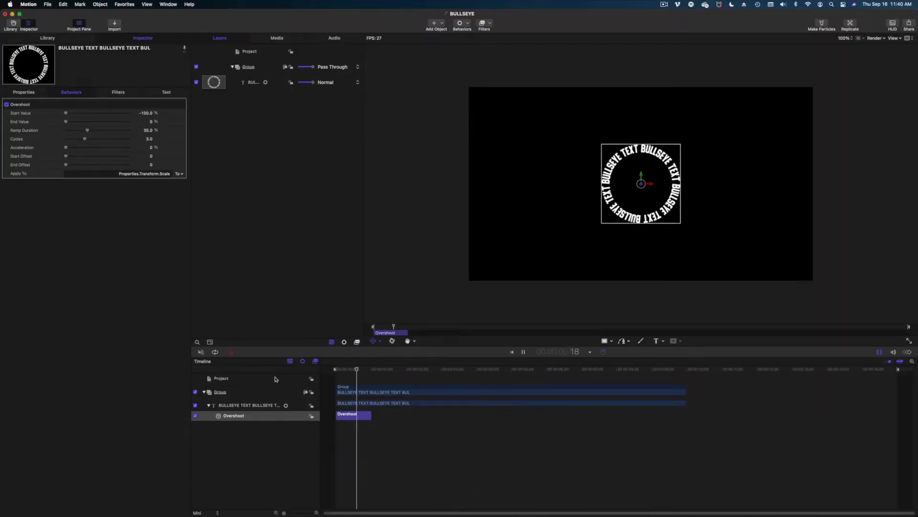
pyautogui.press('space')
pyautogui.moveTo(348, 368); pyautogui.dragTo(336, 372)
# Add the Basic Motion behavior Spin to the circular text layer.
pyautogui.click(352, 403)
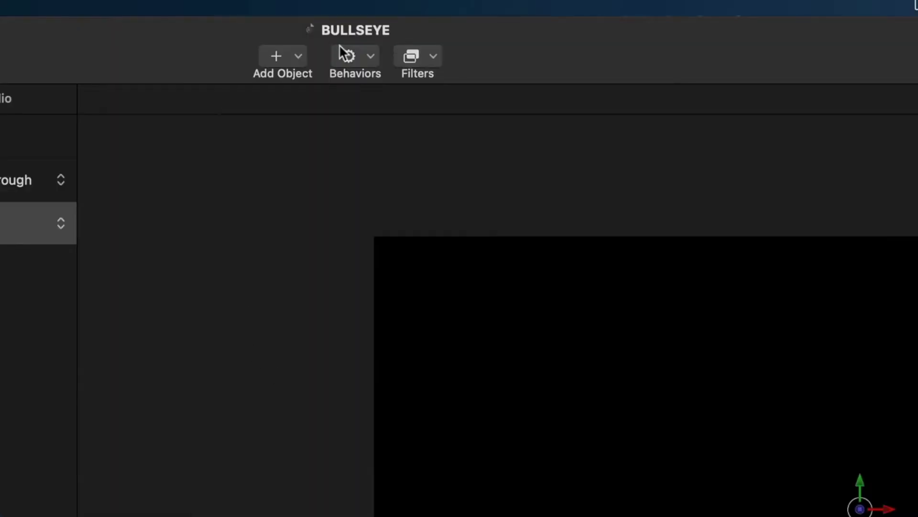
pyautogui.click(349, 56)
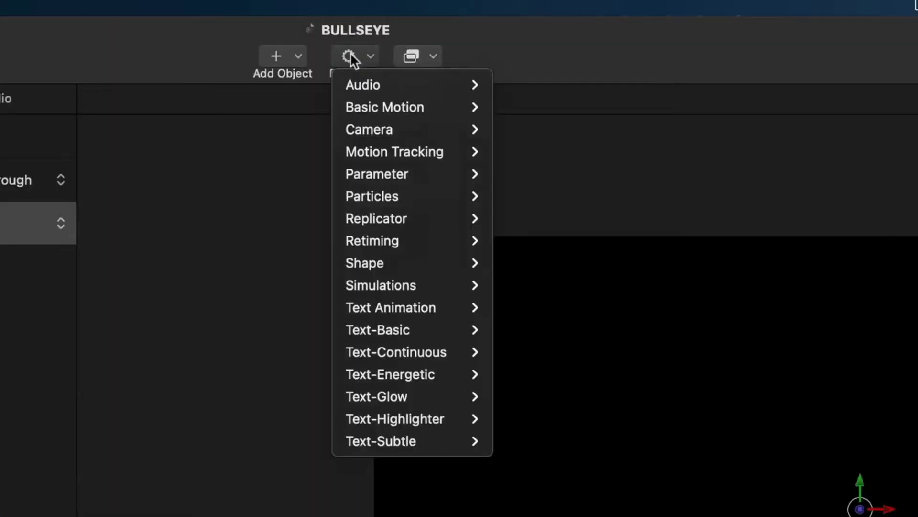
pyautogui.moveTo(371, 100)
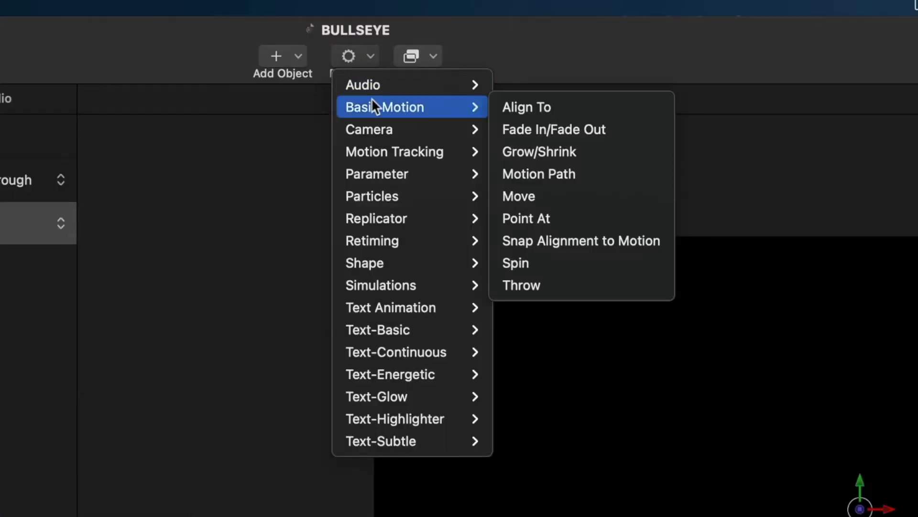
pyautogui.click(519, 261)
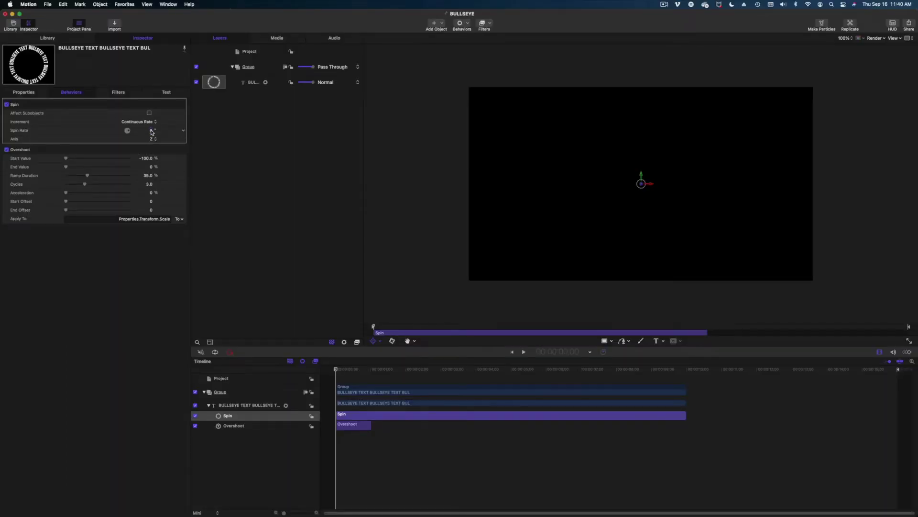
# Set the Spin behavior's spin rate to 10° and play back the rotating text.
pyautogui.click(152, 132)
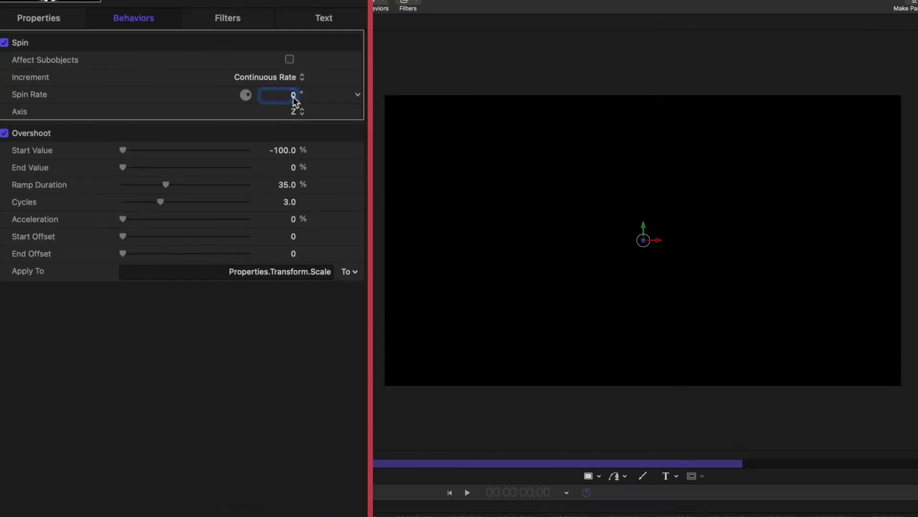
pyautogui.doubleClick(293, 95)
pyautogui.press('Return')
pyautogui.press('space')
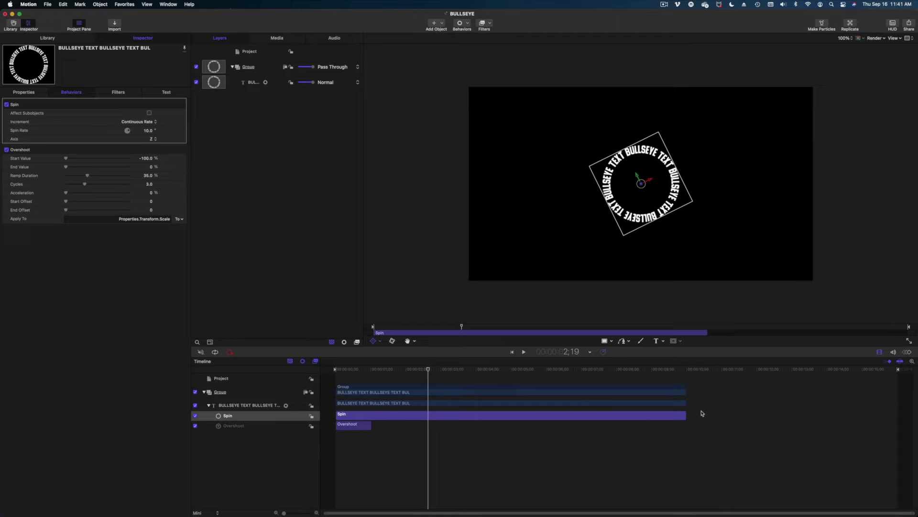
pyautogui.moveTo(611, 369); pyautogui.dragTo(271, 346)
pyautogui.press('space')
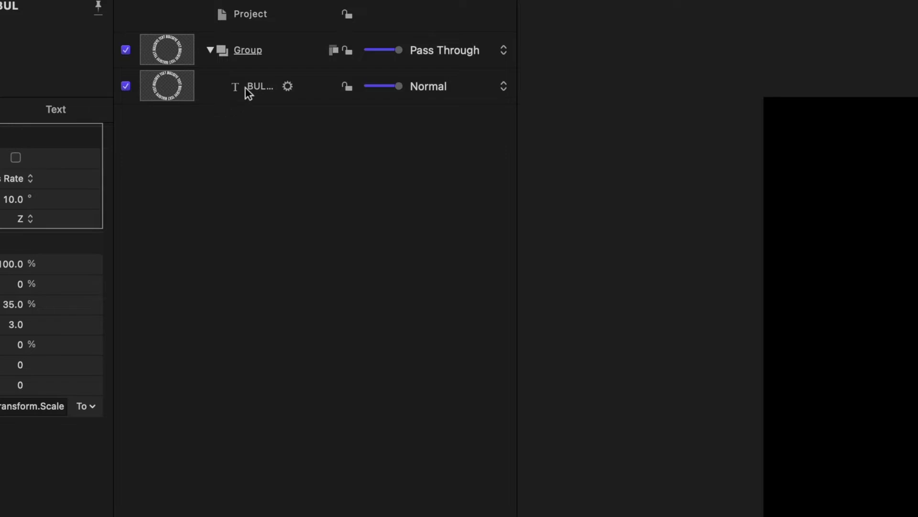
# Place the circular text layer in its own group inside the main group.
pyautogui.click(247, 90)
pyautogui.rightClick(247, 93)
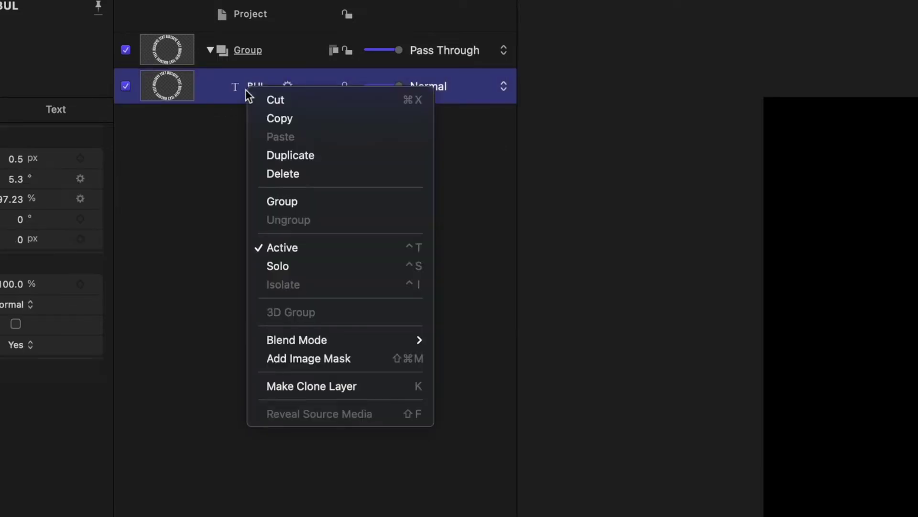
pyautogui.click(281, 200)
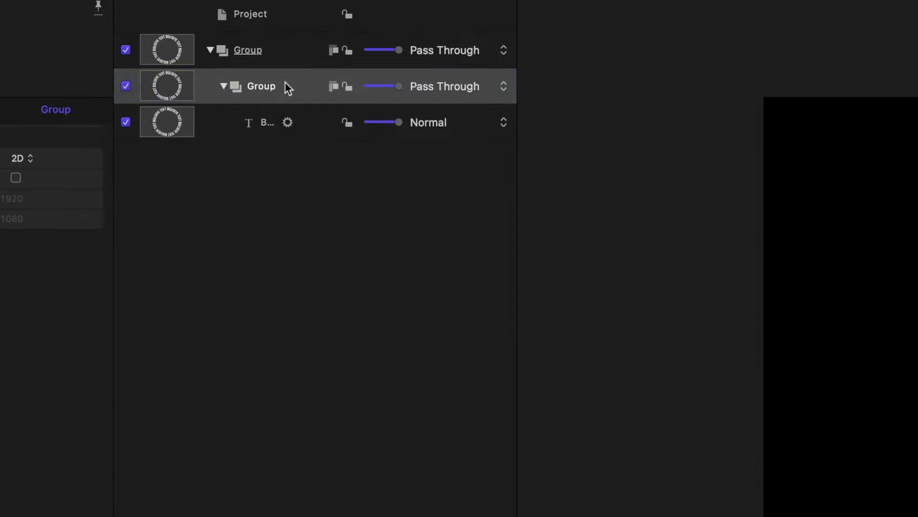
# Duplicate the text's group four times within the main group.
pyautogui.rightClick(267, 83)
pyautogui.click(329, 147)
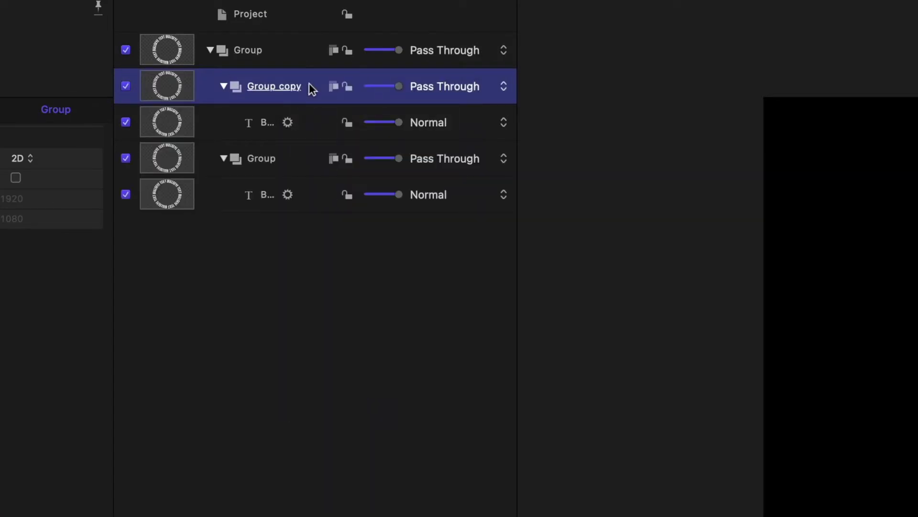
pyautogui.rightClick(309, 82)
pyautogui.click(342, 147)
pyautogui.rightClick(311, 84)
pyautogui.click(335, 147)
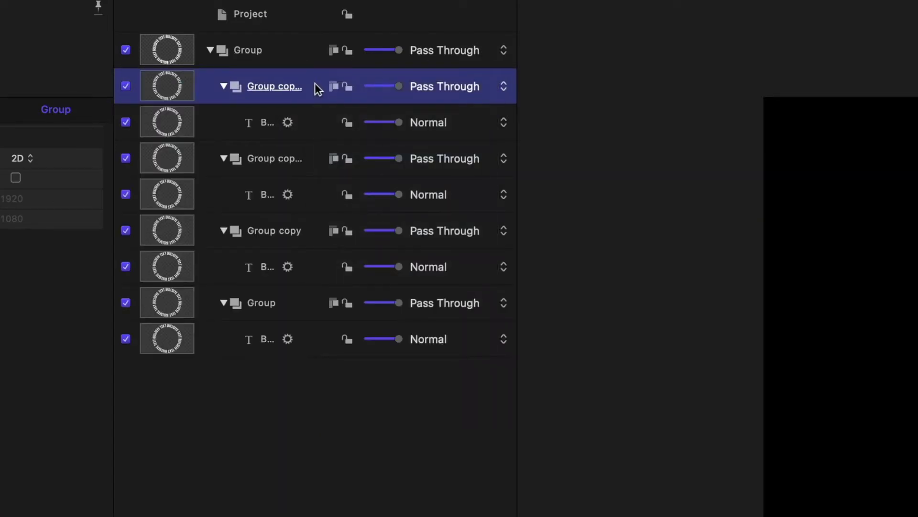
pyautogui.rightClick(311, 85)
pyautogui.click(337, 150)
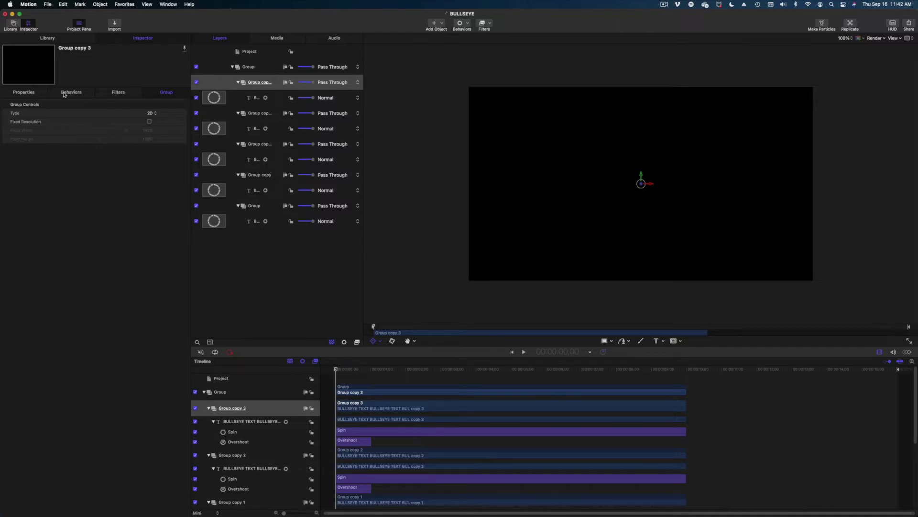
# Play ahead to 4;11 so the text rings are visible and set the scale of Group copy 3 to 225 %.
pyautogui.moveTo(336, 370); pyautogui.dragTo(365, 378)
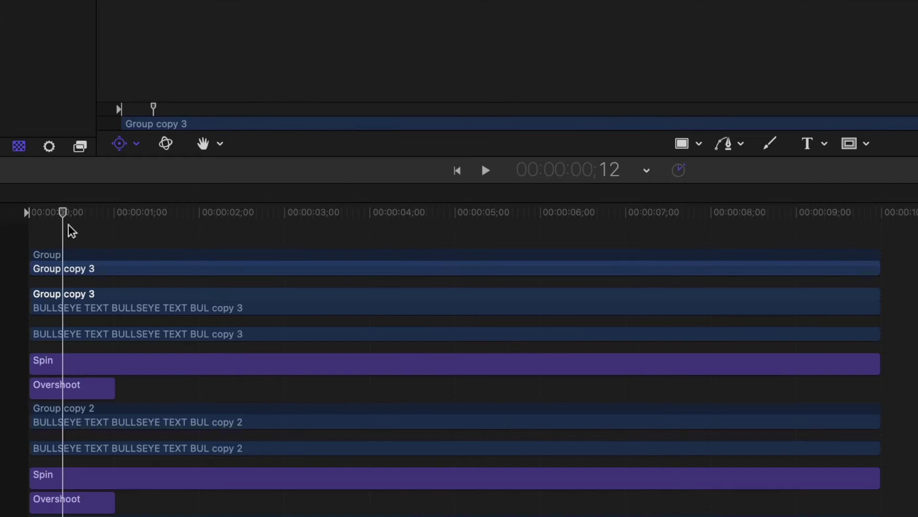
pyautogui.moveTo(100, 233); pyautogui.dragTo(70, 233)
pyautogui.click(69, 232)
pyautogui.press('space')
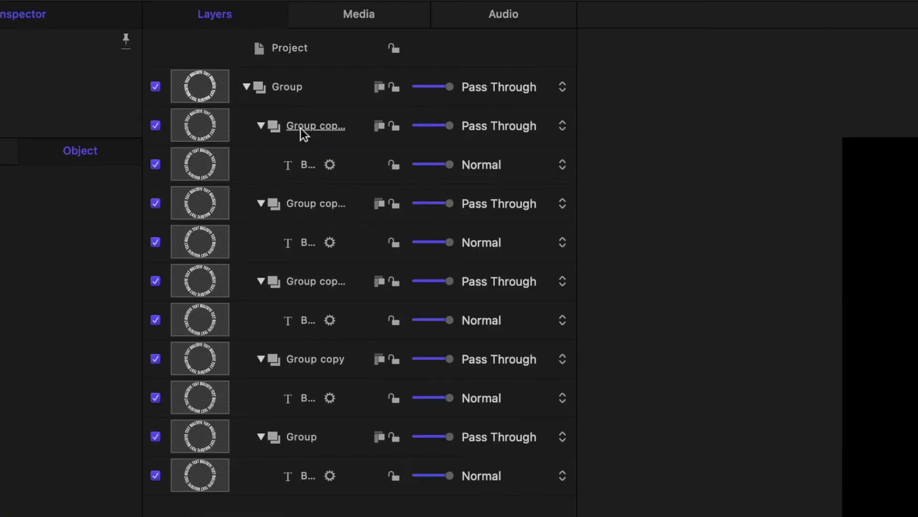
pyautogui.click(255, 84)
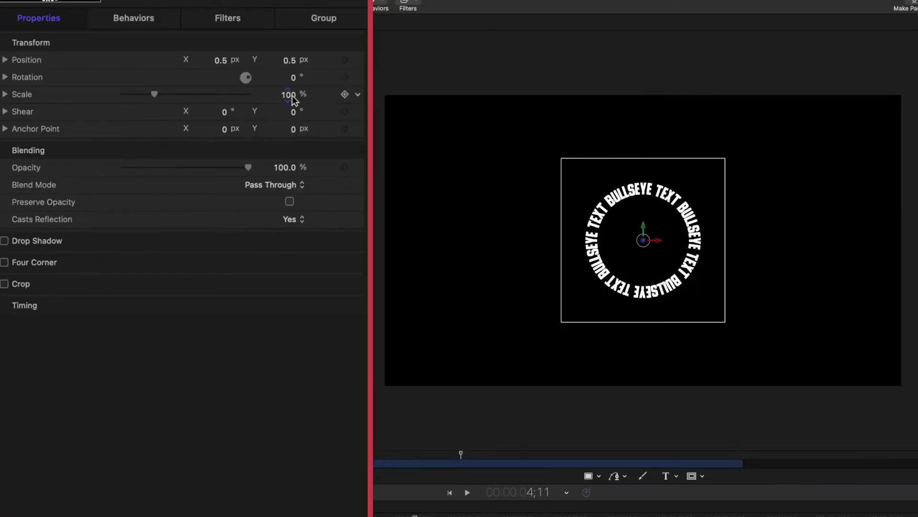
pyautogui.click(289, 94)
pyautogui.write('225')
pyautogui.press('Return')
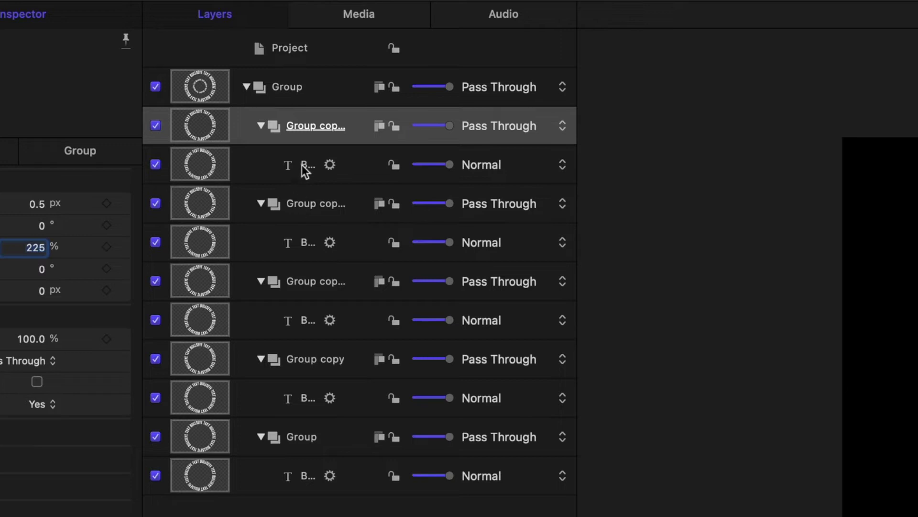
# Scale Group copy 2 to 160 % and Group copy 1 to 115 %.
pyautogui.click(294, 207)
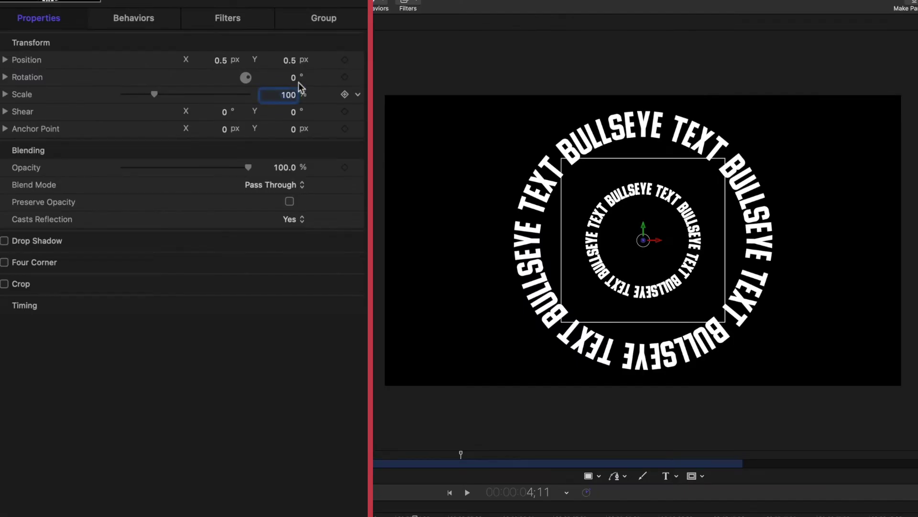
pyautogui.write('160')
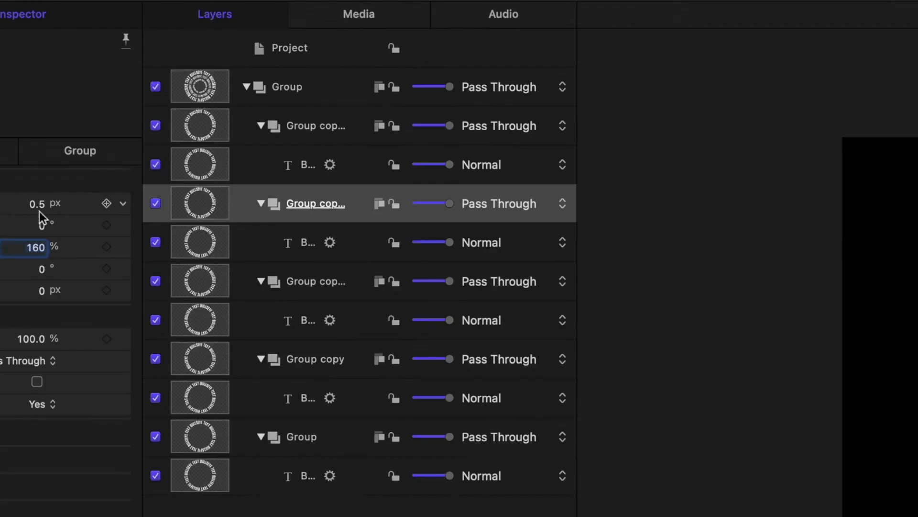
pyautogui.click(287, 291)
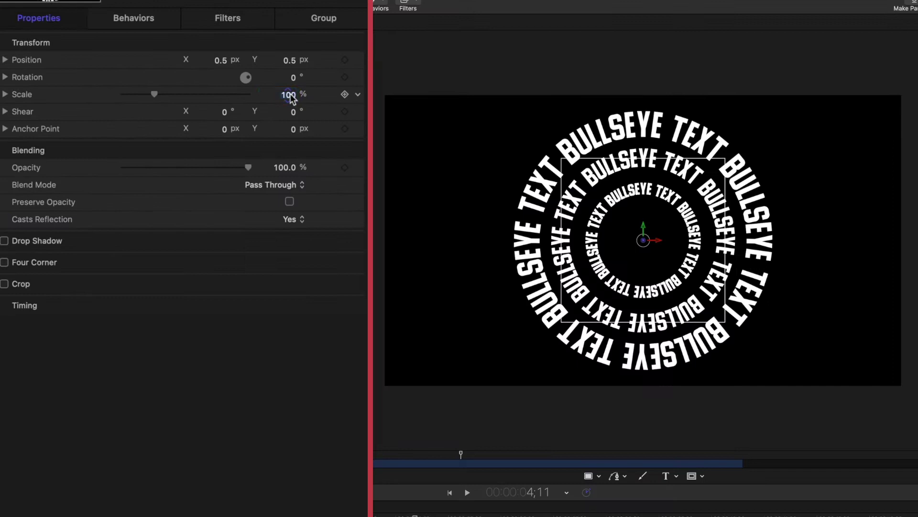
pyautogui.click(42, 248)
pyautogui.write('115')
pyautogui.press('Return')
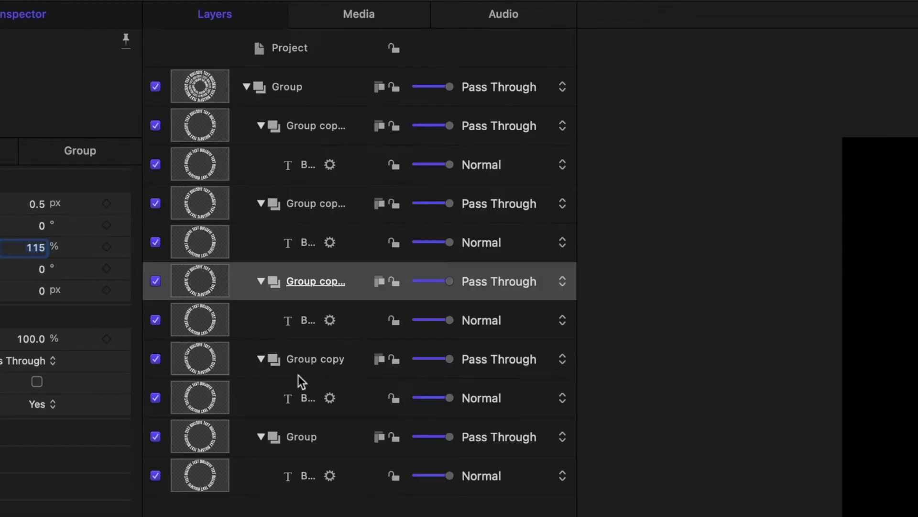
# Scale Group copy to 75 % and the original inner group to 50 %, and play back the concentric rings.
pyautogui.click(302, 363)
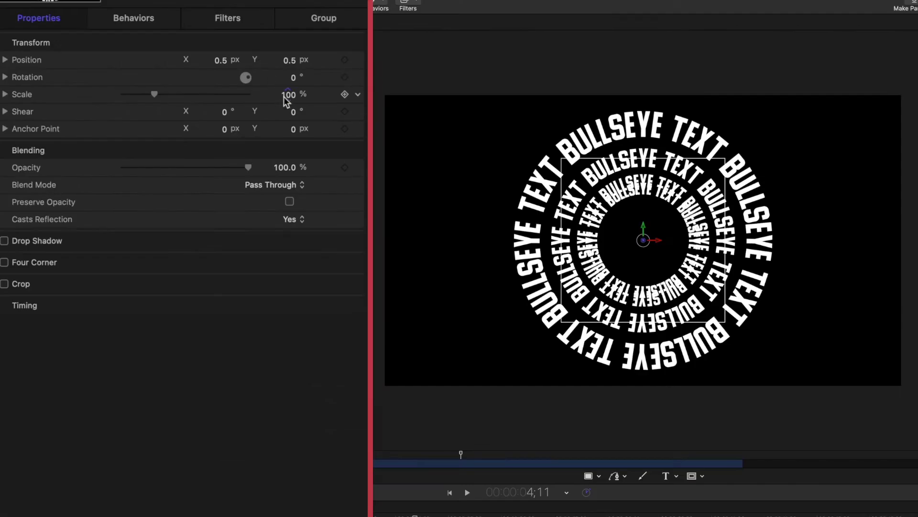
pyautogui.click(36, 247)
pyautogui.write('75')
pyautogui.press('Return')
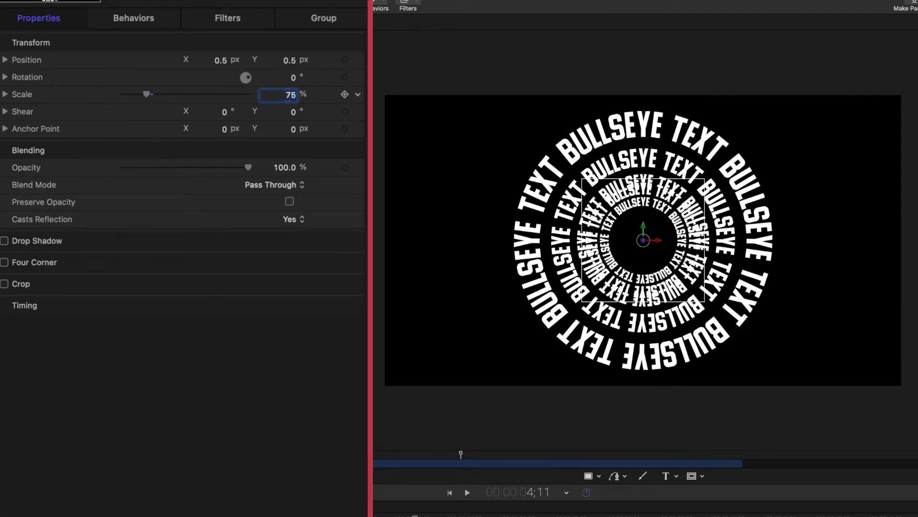
pyautogui.click(335, 436)
pyautogui.click(40, 249)
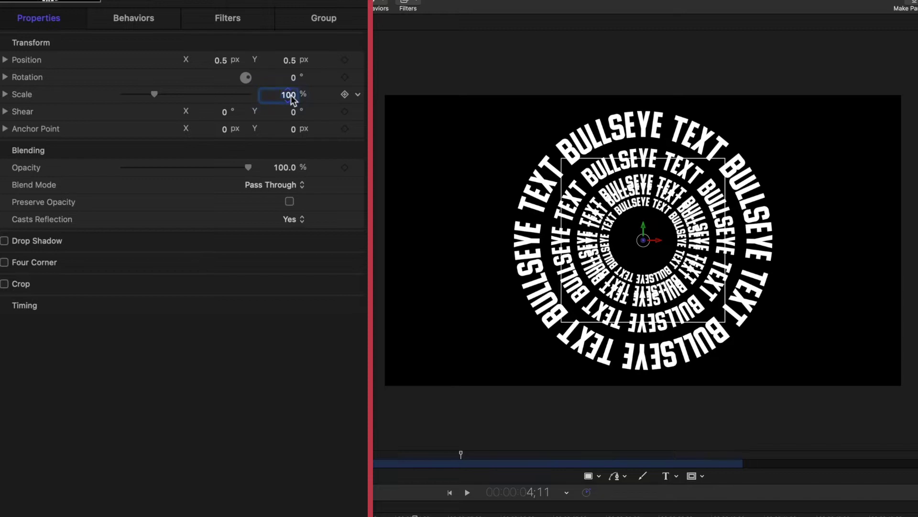
pyautogui.write('50')
pyautogui.press('Return')
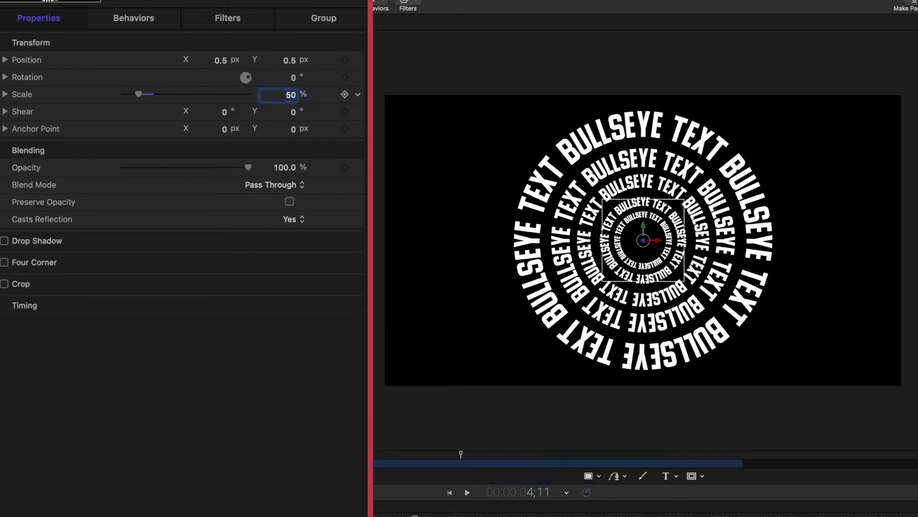
pyautogui.press('space')
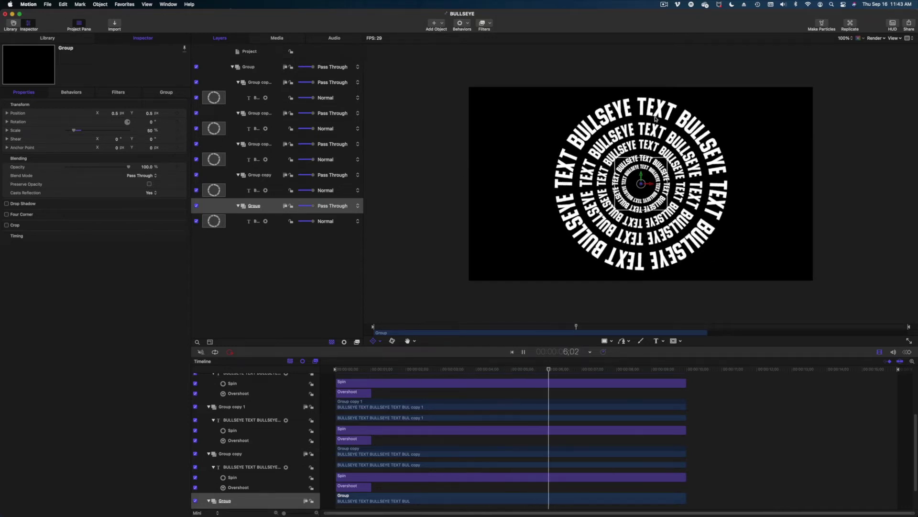
pyautogui.press('space')
# Shift Group copy 2 in the timeline so that it starts at frame 8.
pyautogui.scroll(5, 442, 414)
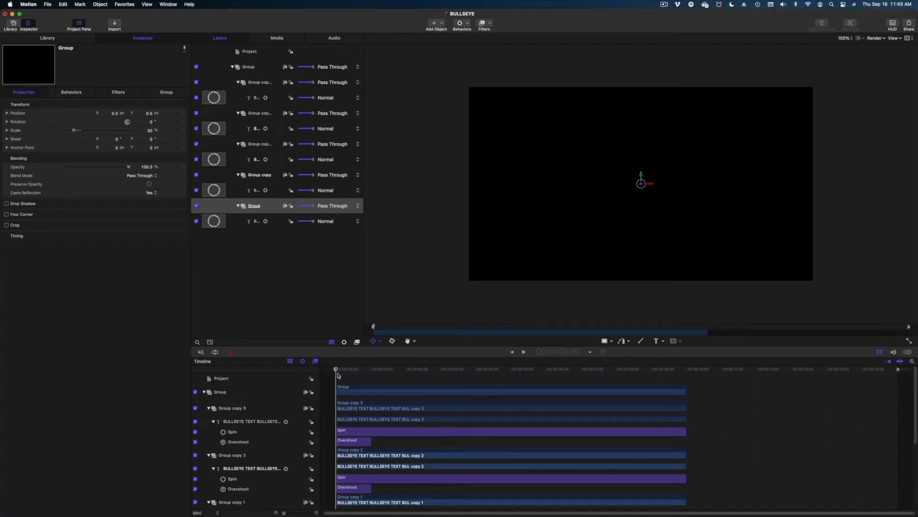
pyautogui.moveTo(336, 371); pyautogui.dragTo(343, 373)
pyautogui.moveTo(176, 182); pyautogui.dragTo(184, 184)
pyautogui.scroll(-3, 248, 322)
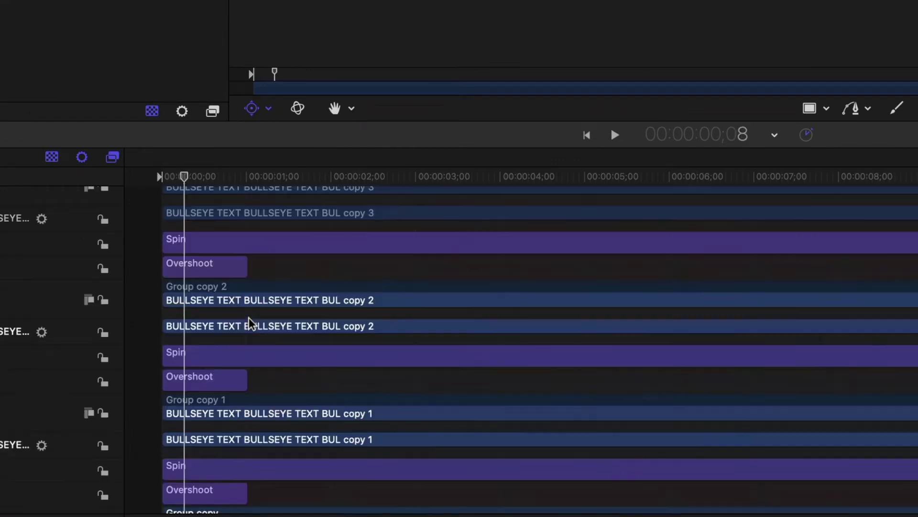
pyautogui.click(223, 291)
pyautogui.moveTo(222, 292); pyautogui.dragTo(245, 292)
# Shift Group copy 1 in the timeline so that it starts at frame 16.
pyautogui.moveTo(187, 182); pyautogui.dragTo(209, 183)
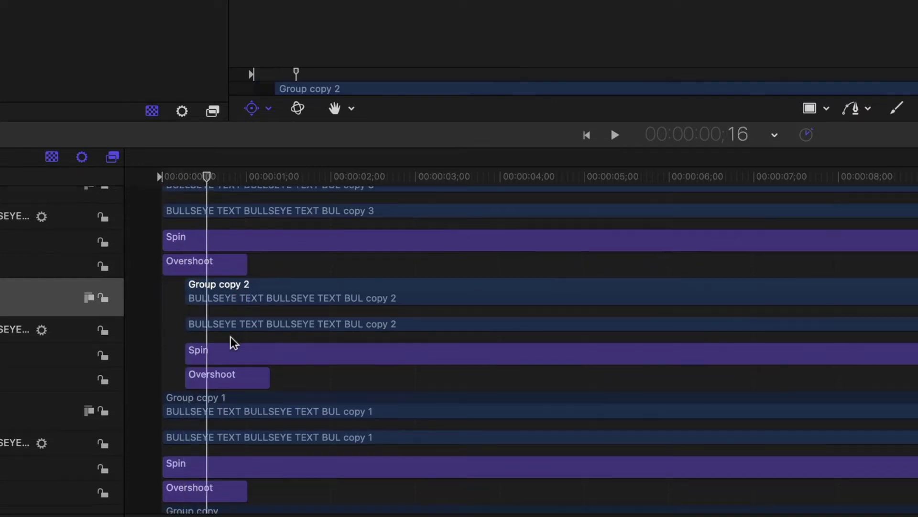
pyautogui.scroll(-3, 229, 335)
pyautogui.moveTo(228, 307); pyautogui.dragTo(268, 318)
# Shift Group copy and the innermost Group in the timeline, each starting about eight frames after the preceding ring.
pyautogui.moveTo(206, 176); pyautogui.dragTo(230, 178)
pyautogui.scroll(-3, 240, 402)
pyautogui.moveTo(258, 334); pyautogui.dragTo(326, 334)
pyautogui.moveTo(237, 177)
pyautogui.mouseDown()
pyautogui.moveTo(262, 178)
pyautogui.moveTo(252, 186)
pyautogui.mouseUp()
pyautogui.scroll(-1, 311, 352)
pyautogui.moveTo(285, 411); pyautogui.dragTo(371, 420)
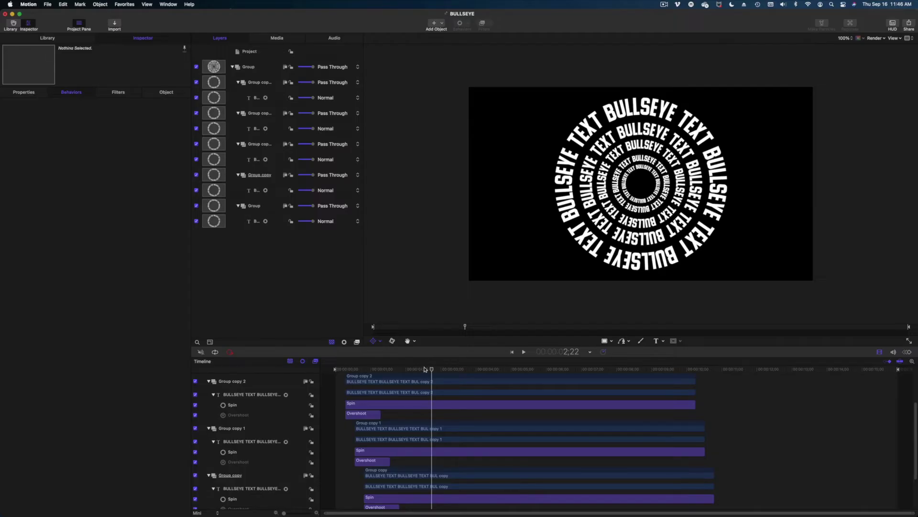
pyautogui.moveTo(425, 369); pyautogui.dragTo(428, 376)
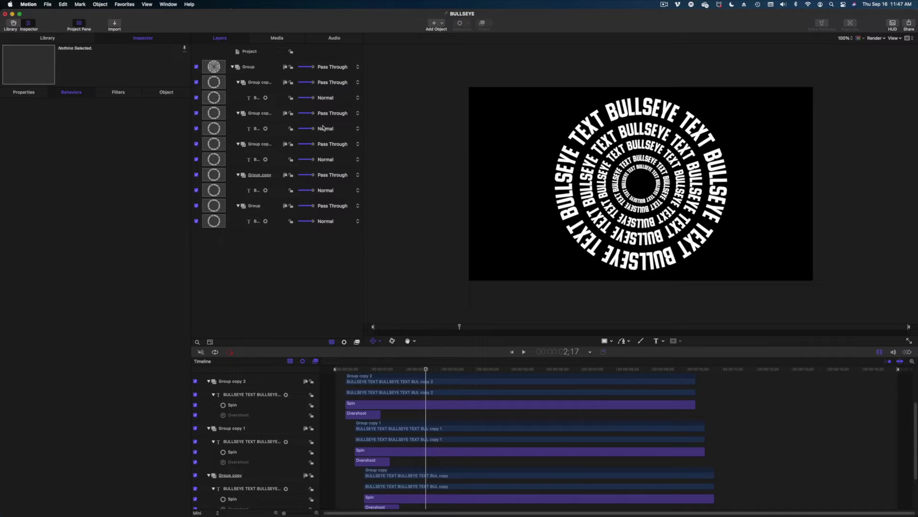
# Set the Spin Rate of the text in Group copy 2 to -10° so it rotates the opposite way.
pyautogui.click(254, 115)
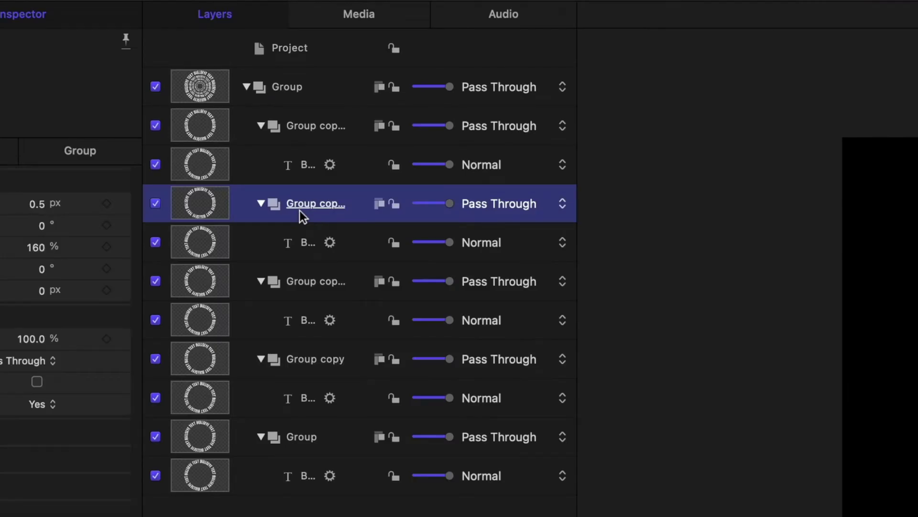
pyautogui.click(303, 250)
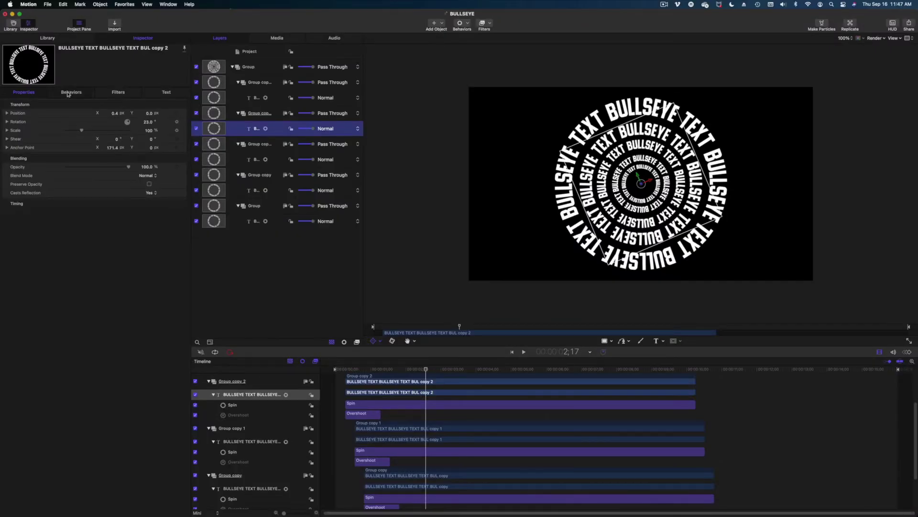
pyautogui.click(68, 93)
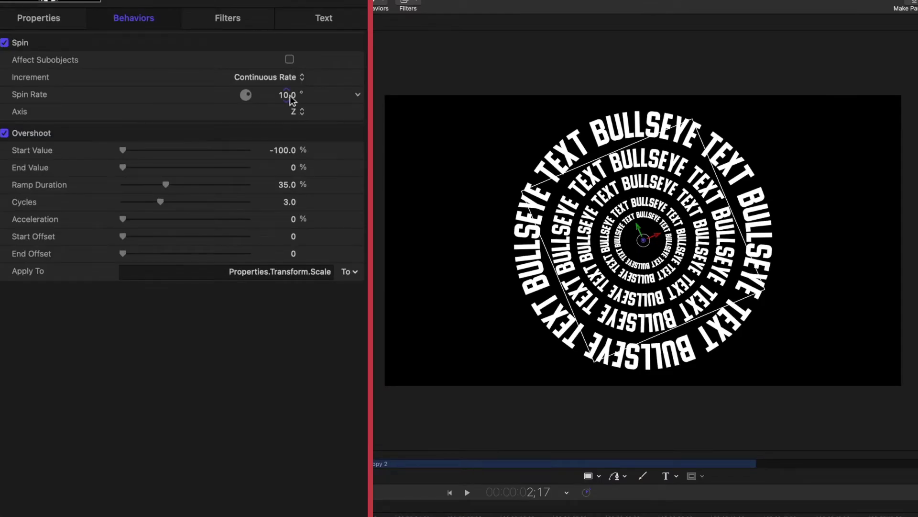
pyautogui.click(288, 96)
pyautogui.press('BackSpace')
pyautogui.write('-10')
pyautogui.press('Return')
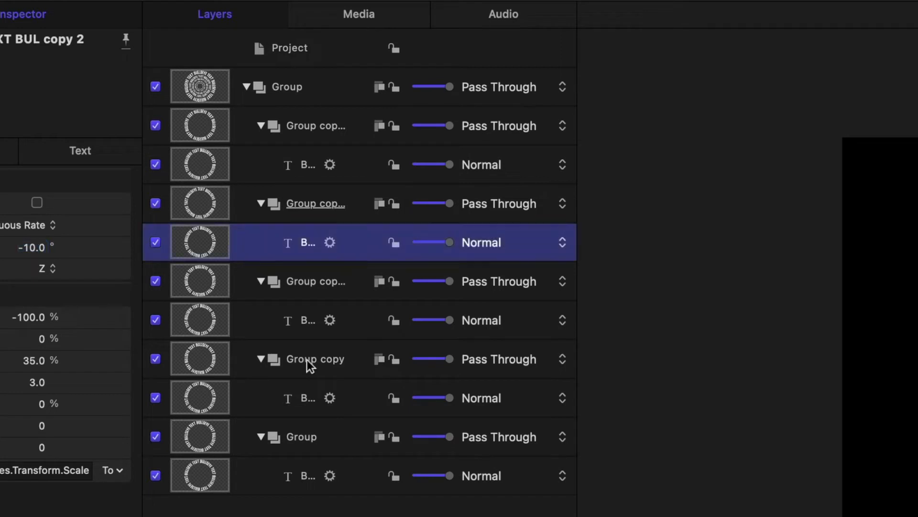
# Set the Spin Rate of the text in Group copy to -10° and play back the counter-rotating rings.
pyautogui.click(306, 360)
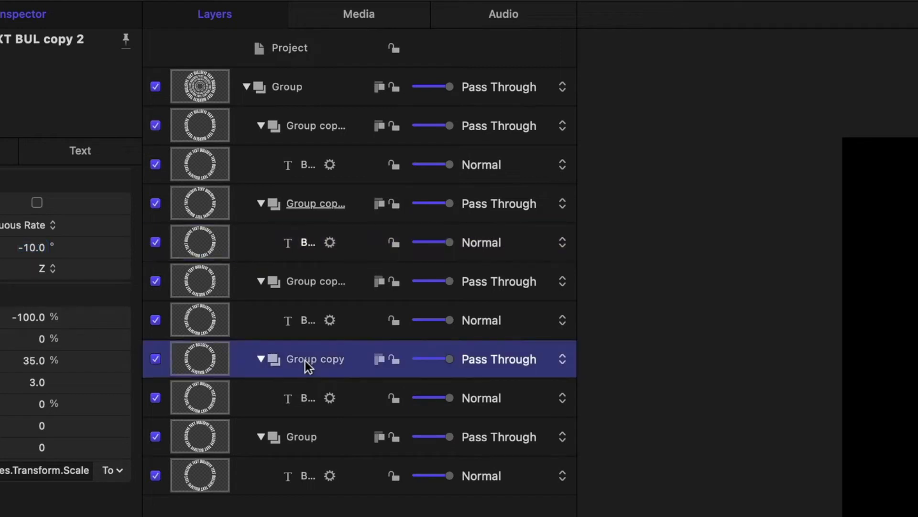
pyautogui.click(311, 397)
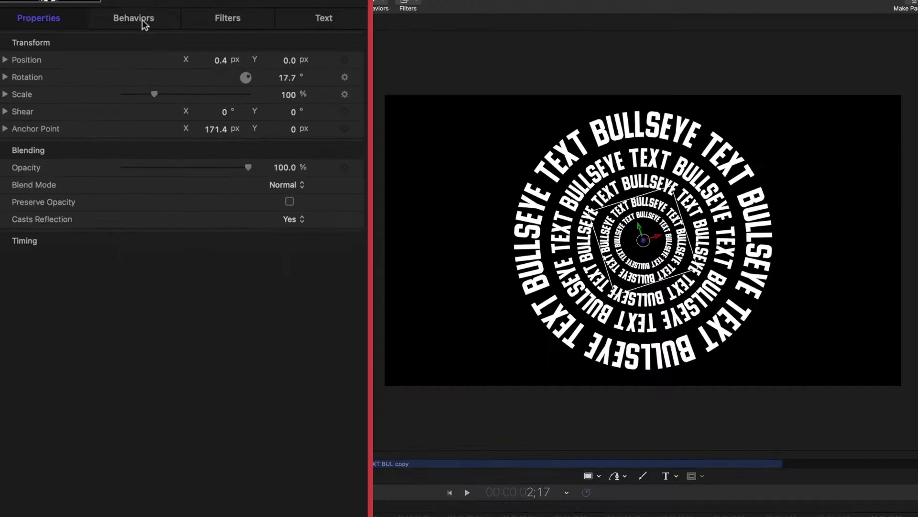
pyautogui.click(143, 24)
pyautogui.click(284, 95)
pyautogui.write('-1')
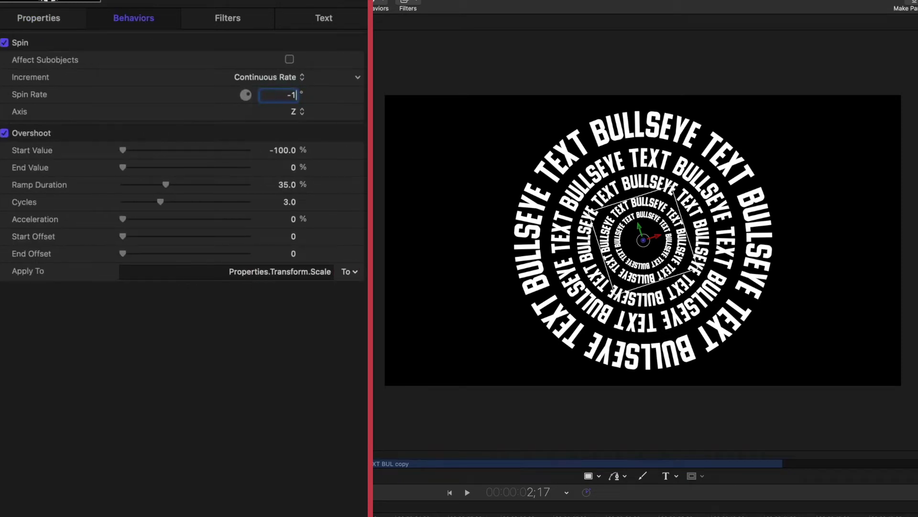
pyautogui.press('Return')
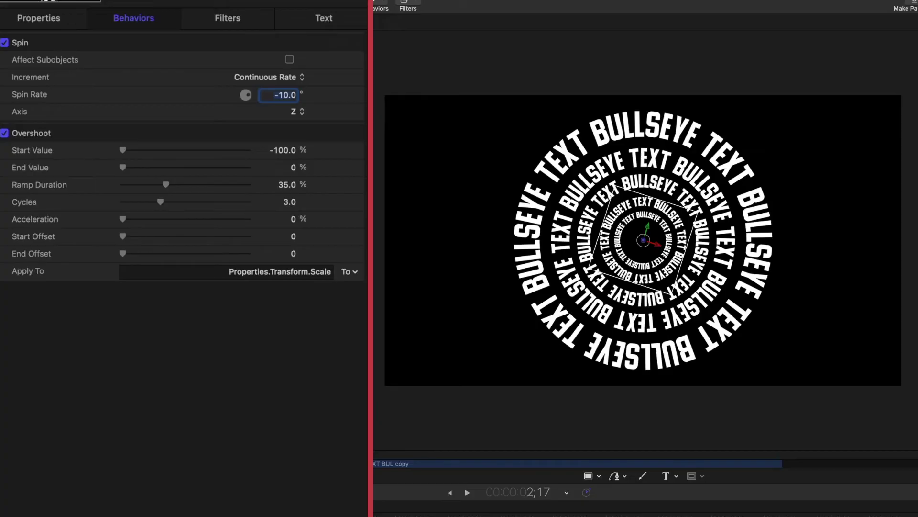
pyautogui.press('space')
pyautogui.click(870, 223)
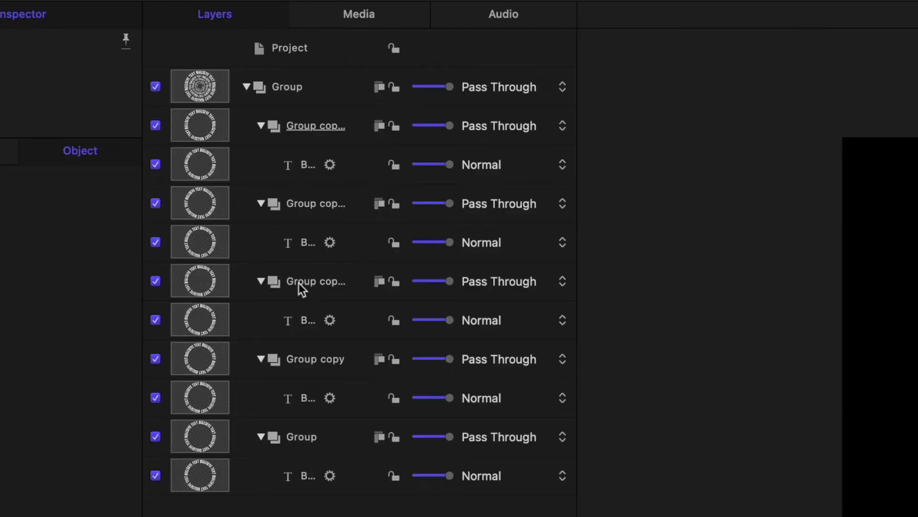
# Color the faces of the text rings in Group copy 3, Group copy 1 and the innermost Group a slightly darkened teal.
pyautogui.click(300, 167)
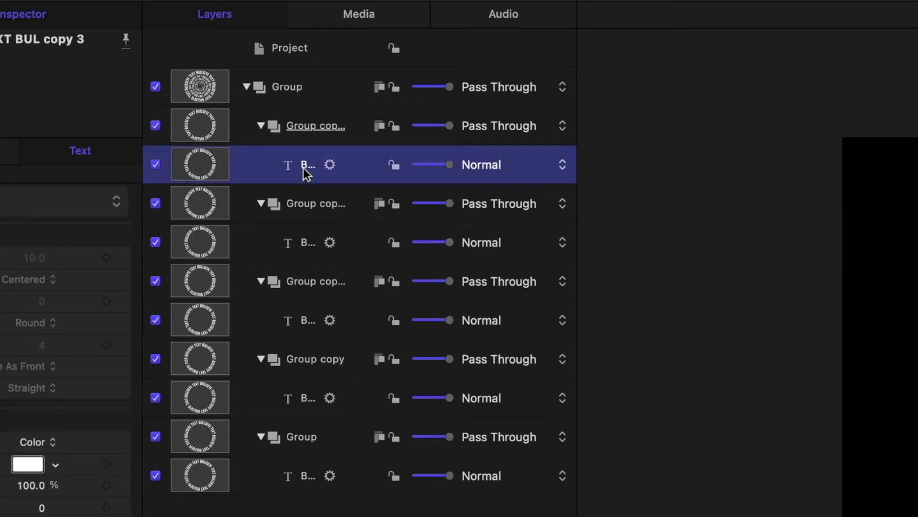
pyautogui.keyDown('super'); pyautogui.click(306, 322); pyautogui.keyUp('super')
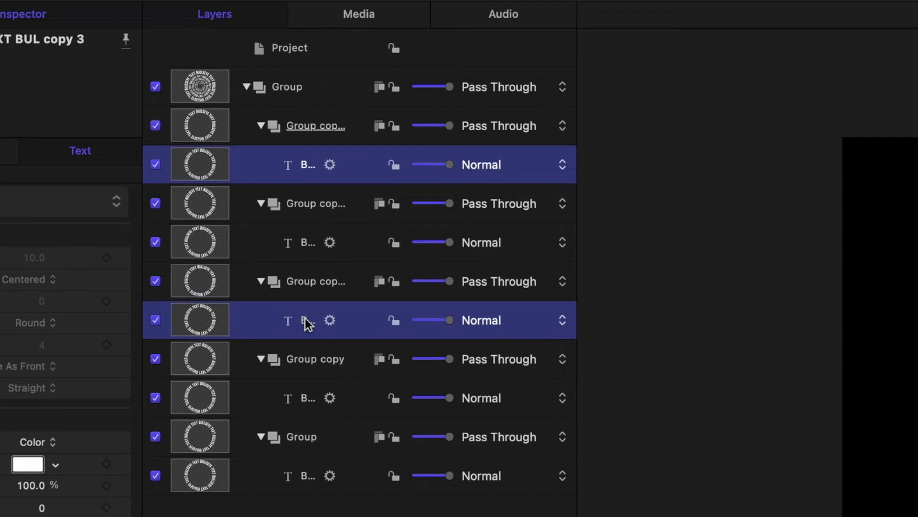
pyautogui.keyDown('super'); pyautogui.click(314, 478); pyautogui.keyUp('super')
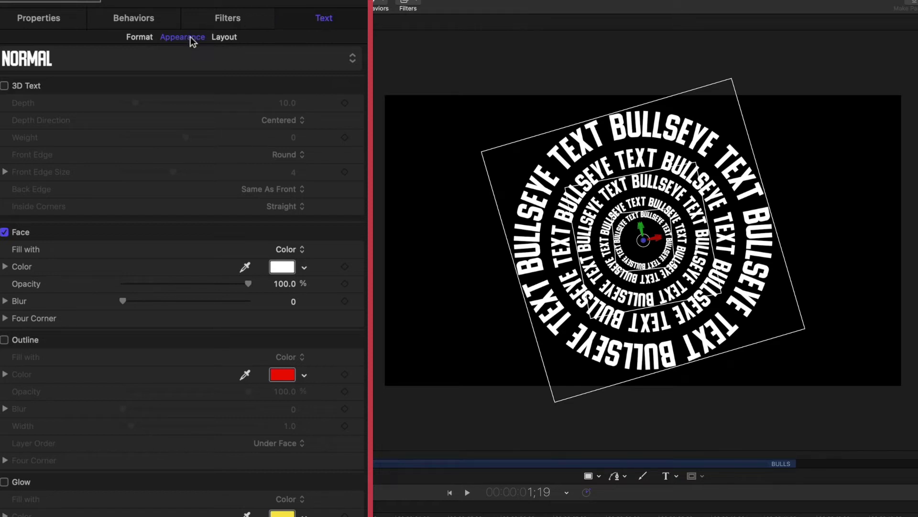
pyautogui.click(286, 268)
pyautogui.click(538, 205)
pyautogui.click(571, 327)
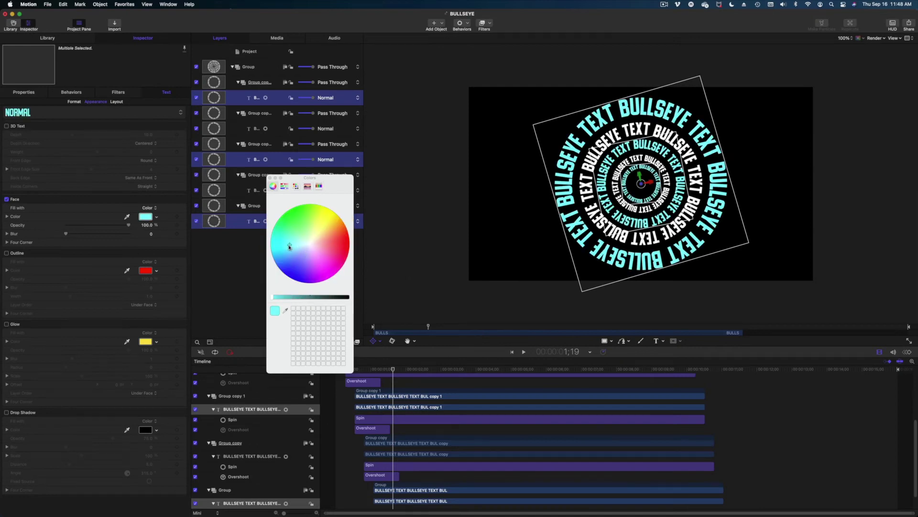
pyautogui.moveTo(272, 297)
pyautogui.mouseDown()
pyautogui.moveTo(295, 297)
pyautogui.moveTo(286, 297)
pyautogui.mouseUp()
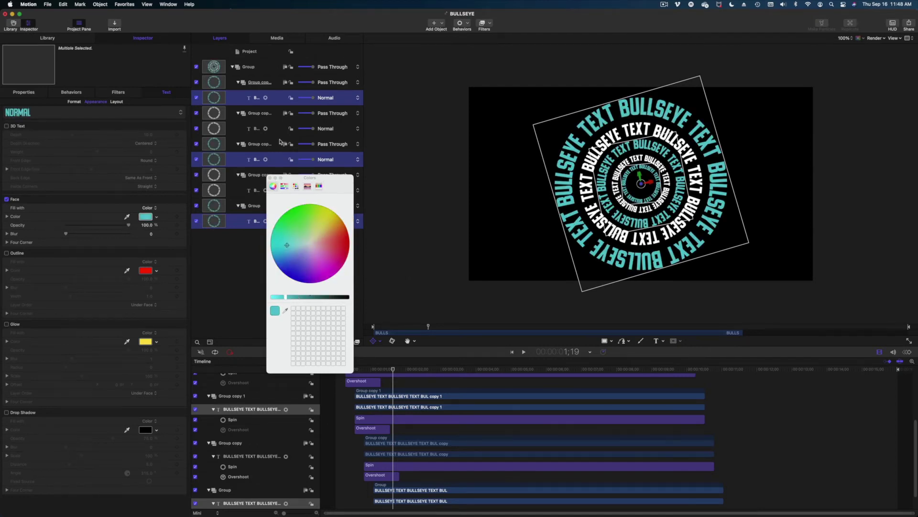
pyautogui.click(271, 178)
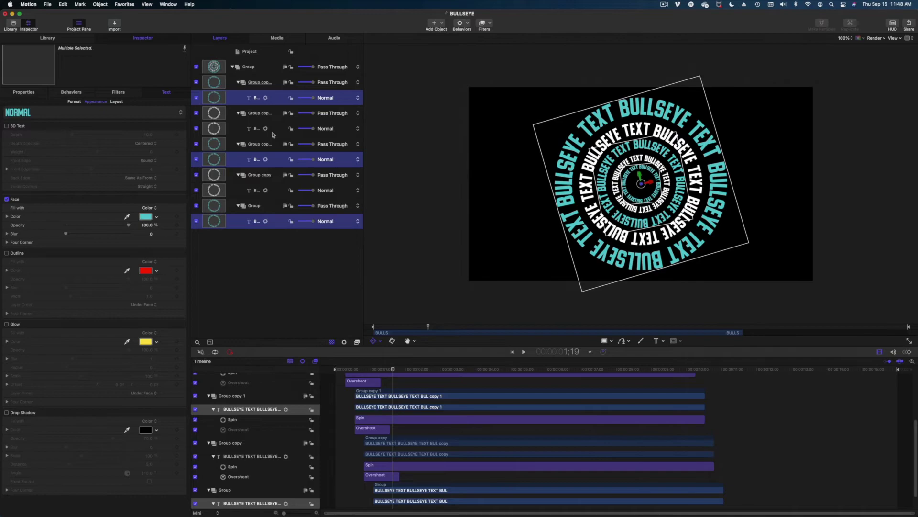
# Color the text faces in Group copy 2 and Group copy magenta, and play the animation from the start.
pyautogui.click(256, 129)
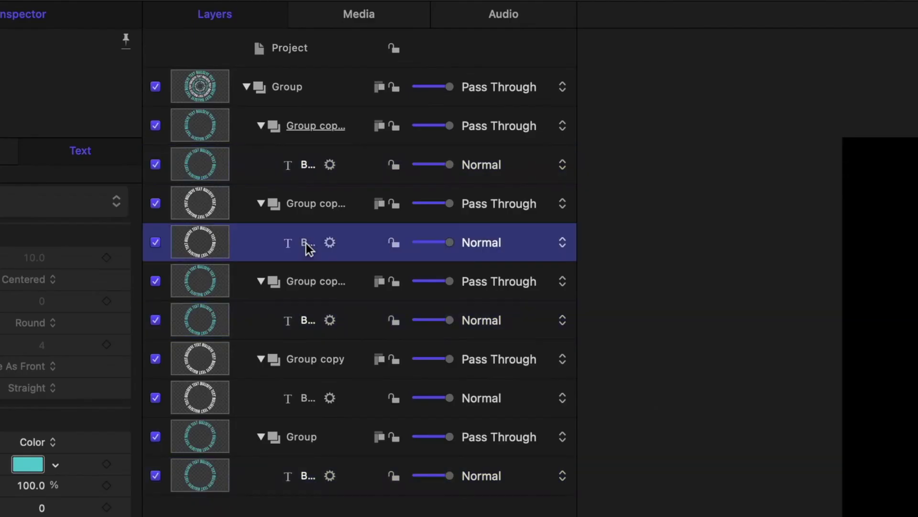
pyautogui.keyDown('super'); pyautogui.click(297, 406); pyautogui.keyUp('super')
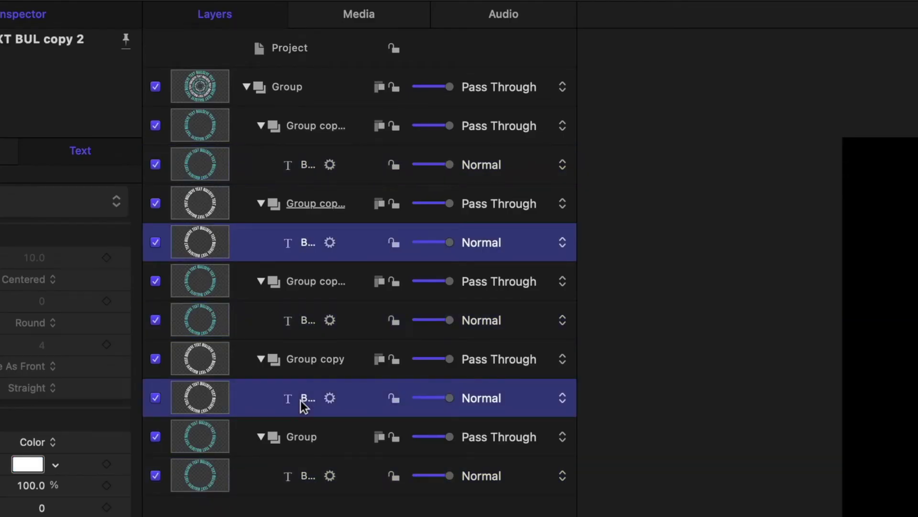
pyautogui.click(38, 465)
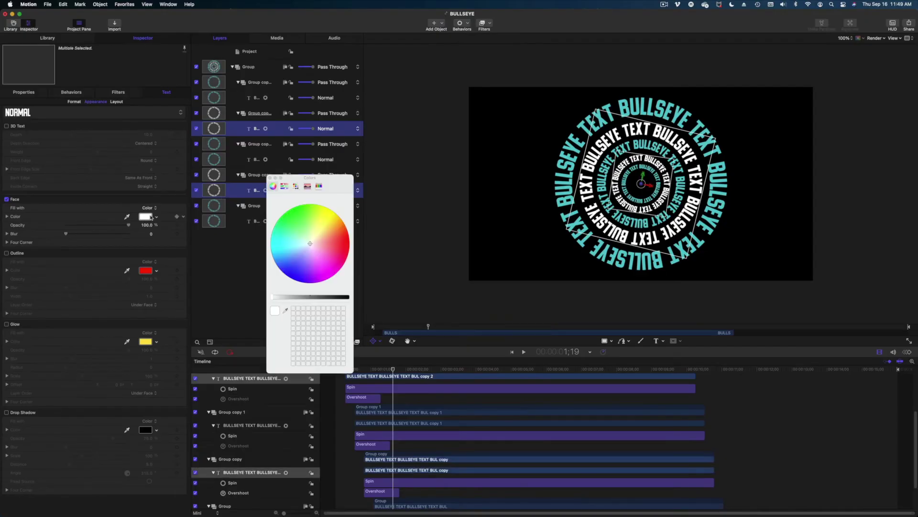
pyautogui.click(320, 266)
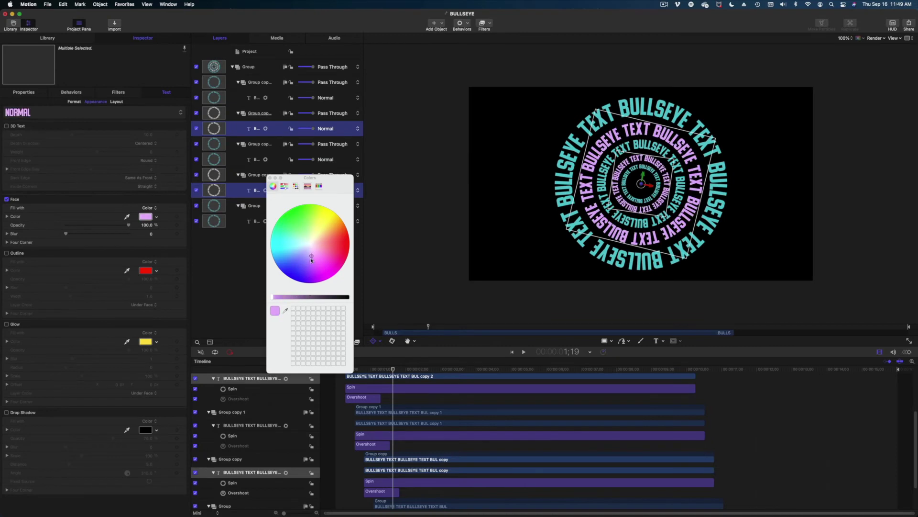
pyautogui.click(271, 178)
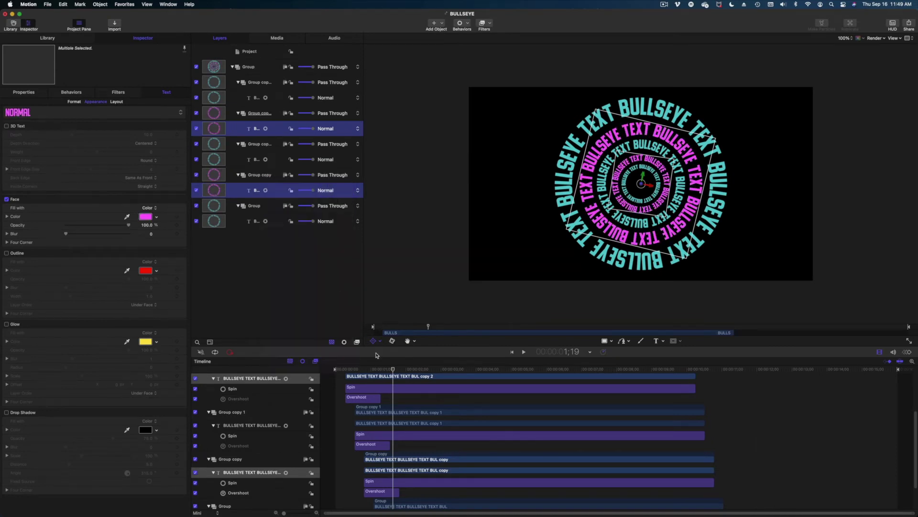
pyautogui.press('Home')
pyautogui.press('space')
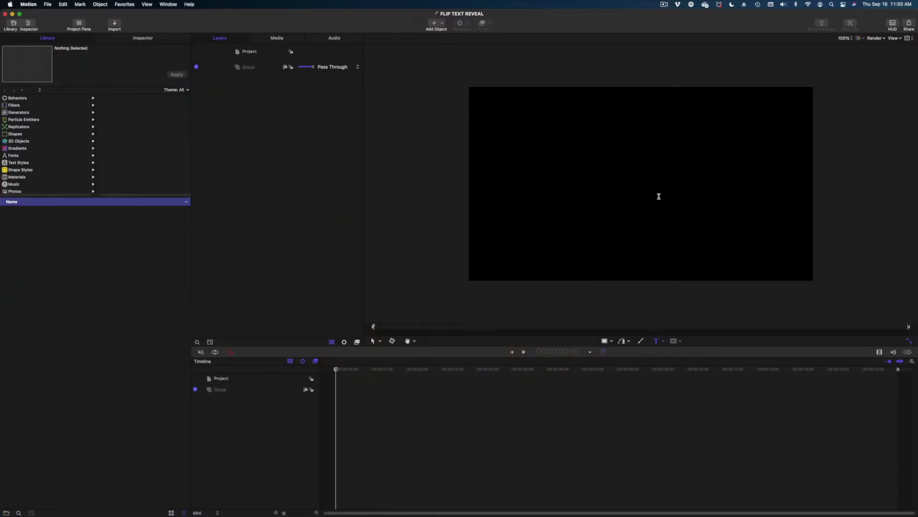
# Add the text "FLIP THAT TEXT" in the middle of the canvas and format it with size 138 and baseline -47.
pyautogui.click(636, 180)
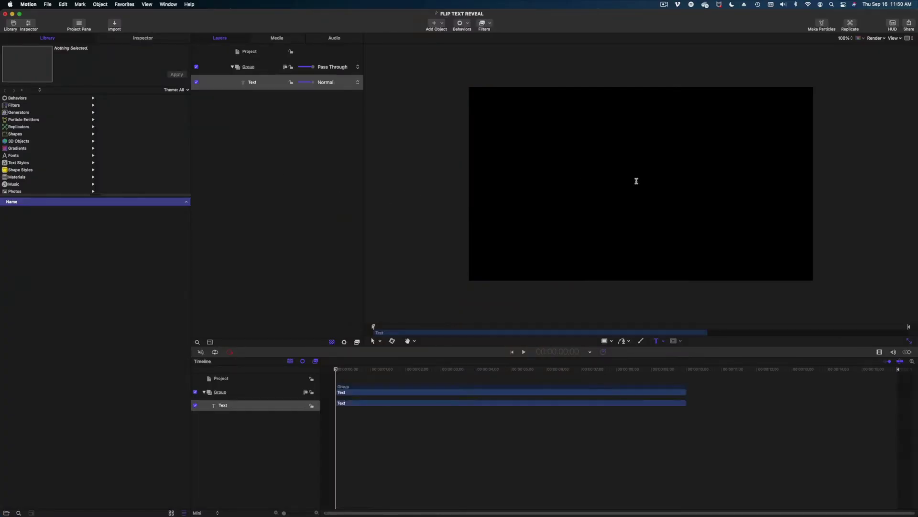
pyautogui.write('FLIP THAT TEXT')
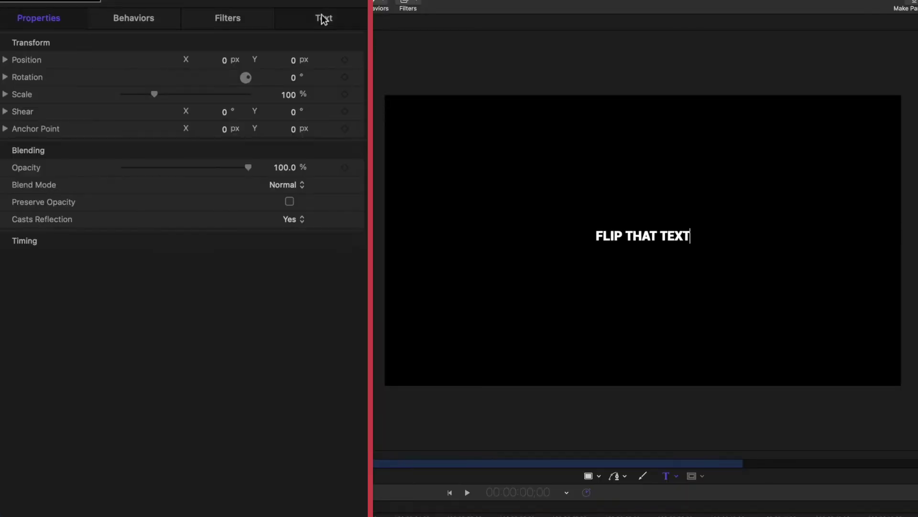
pyautogui.click(324, 18)
pyautogui.moveTo(143, 138); pyautogui.dragTo(180, 149)
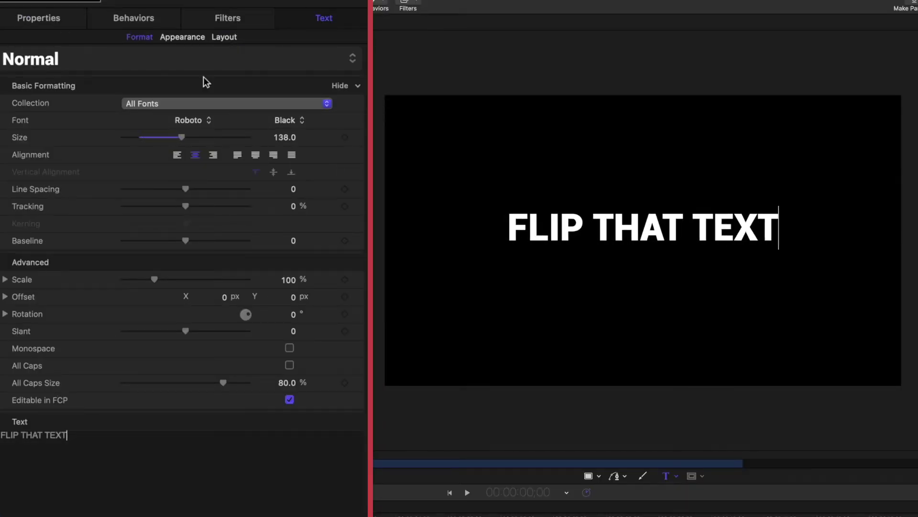
pyautogui.press('F1')
pyautogui.press('F4')
pyautogui.moveTo(200, 241); pyautogui.dragTo(159, 241)
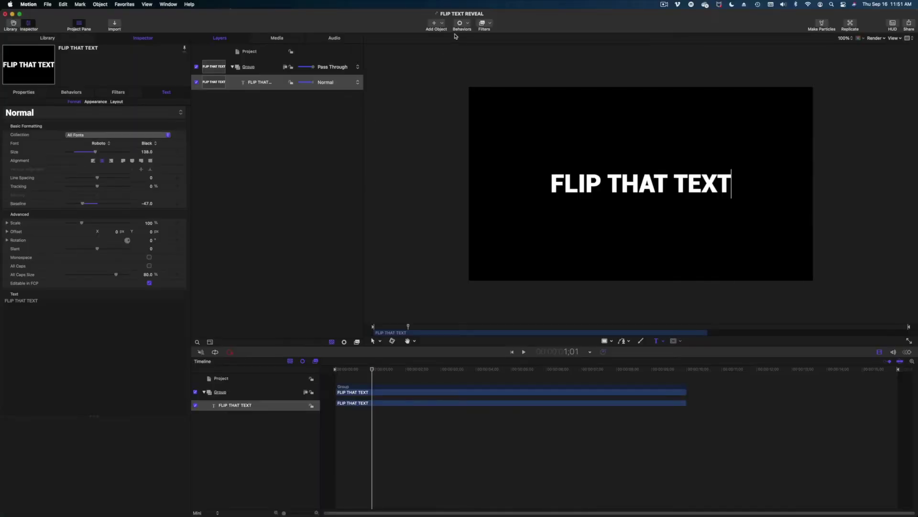
# Apply the Text-Highlighter behavior Pirouette to the text and play it back from the start.
pyautogui.click(460, 24)
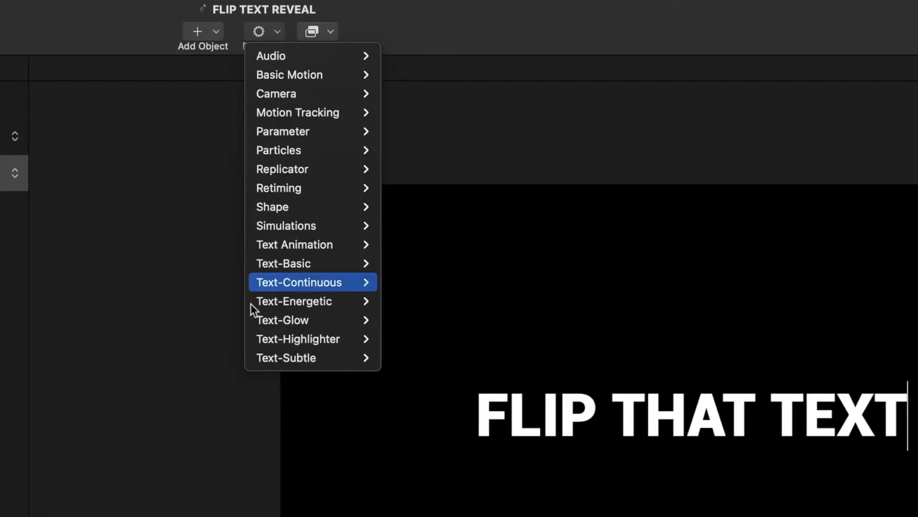
pyautogui.moveTo(463, 153)
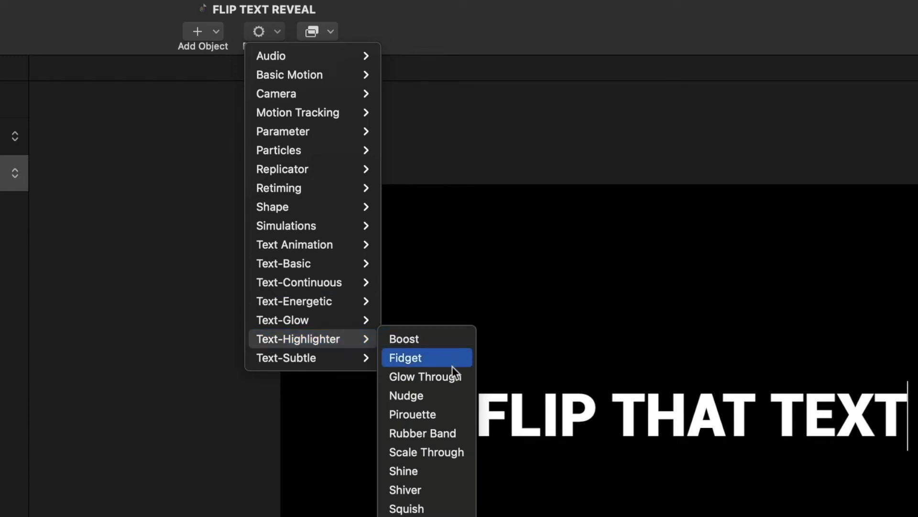
pyautogui.click(447, 414)
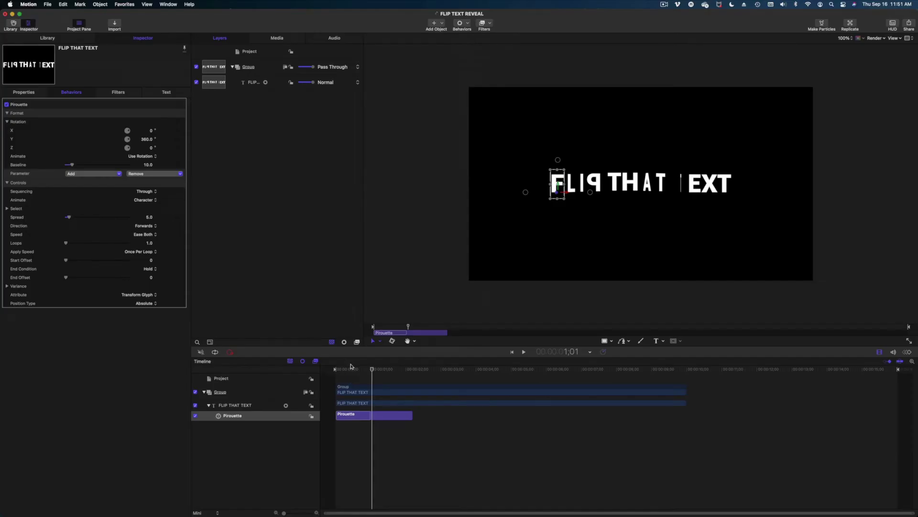
pyautogui.click(350, 366)
pyautogui.press('space')
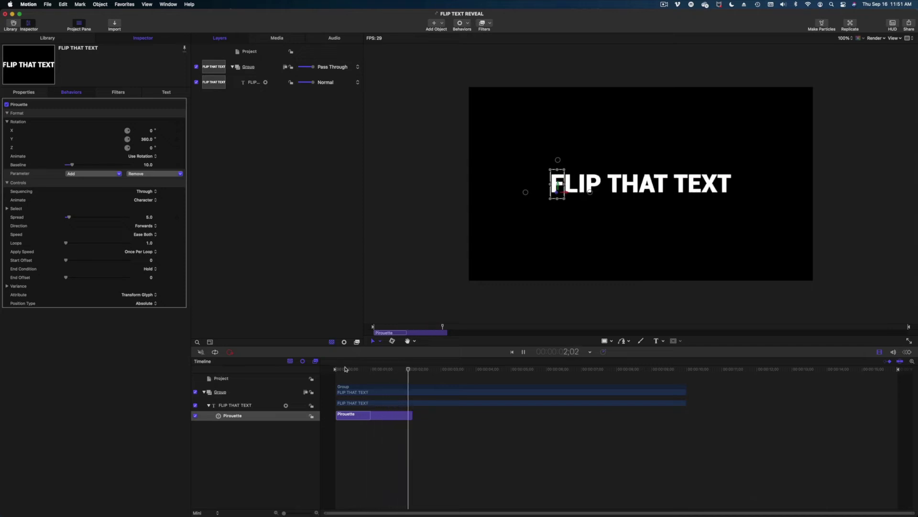
pyautogui.press('space')
pyautogui.moveTo(379, 370); pyautogui.dragTo(335, 369)
pyautogui.press('space')
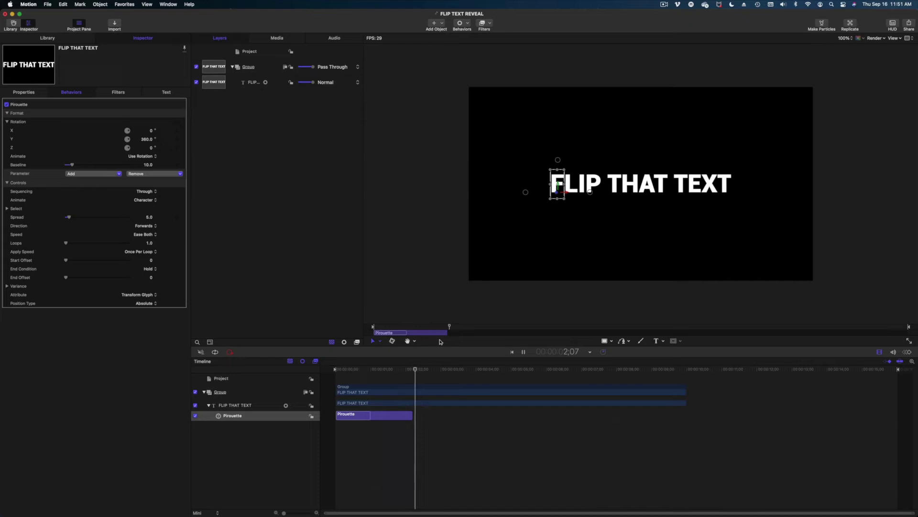
# Shift the Pirouette behavior in the timeline so that it starts at about 1;20, and play back the result.
pyautogui.moveTo(413, 367)
pyautogui.mouseDown()
pyautogui.moveTo(360, 369)
pyautogui.moveTo(402, 369)
pyautogui.mouseUp()
pyautogui.click(425, 381)
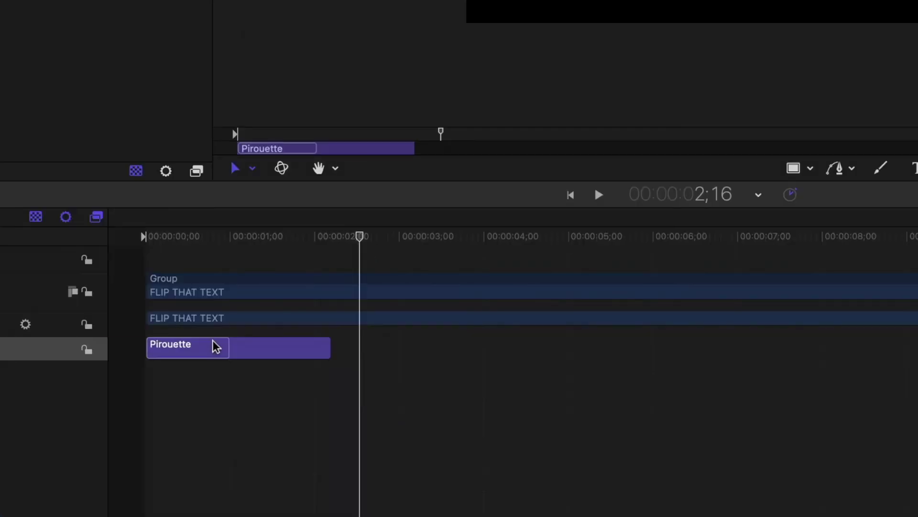
pyautogui.moveTo(215, 347); pyautogui.dragTo(357, 363)
pyautogui.press('space')
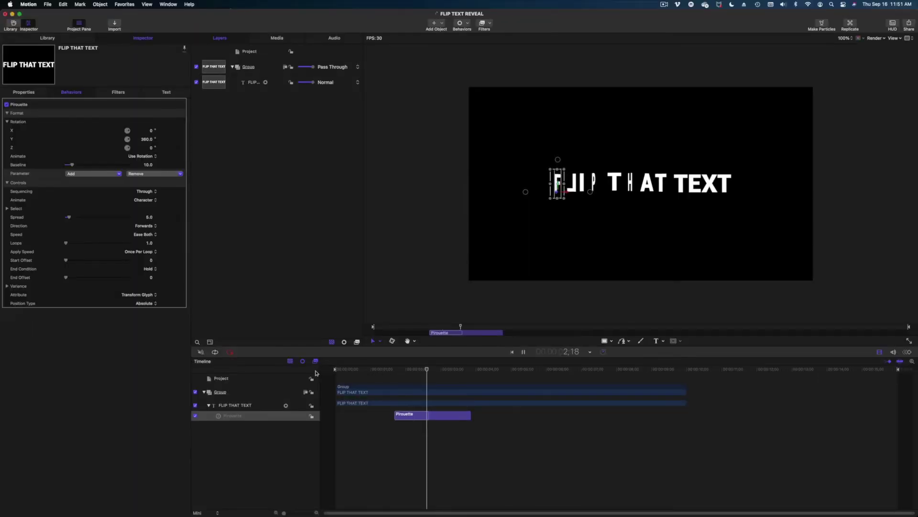
# Stop playback and place the FLIP THAT TEXT layer in a new group of its own.
pyautogui.press('space')
pyautogui.click(341, 403)
pyautogui.click(249, 82)
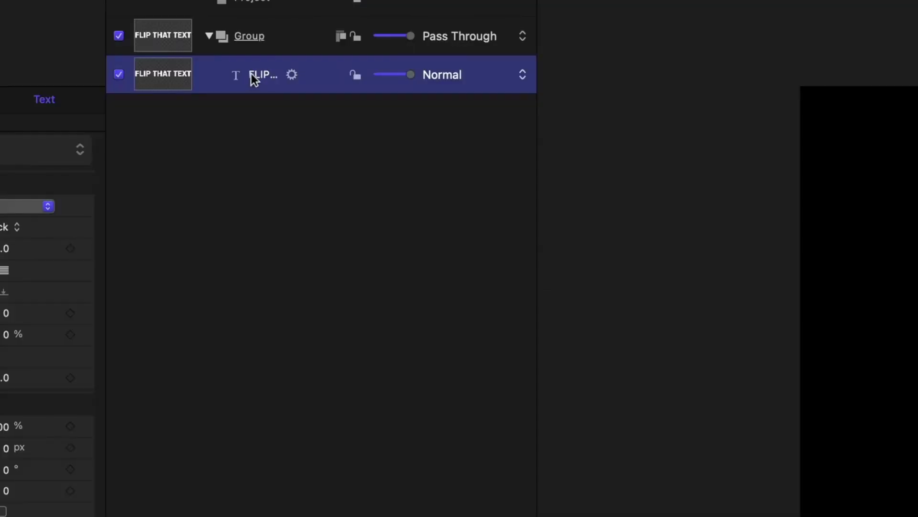
pyautogui.rightClick(210, 72)
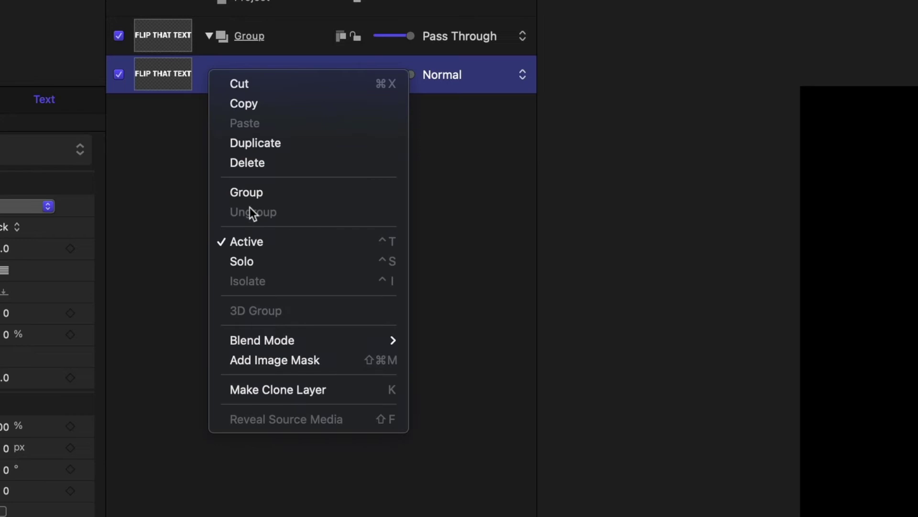
pyautogui.click(248, 194)
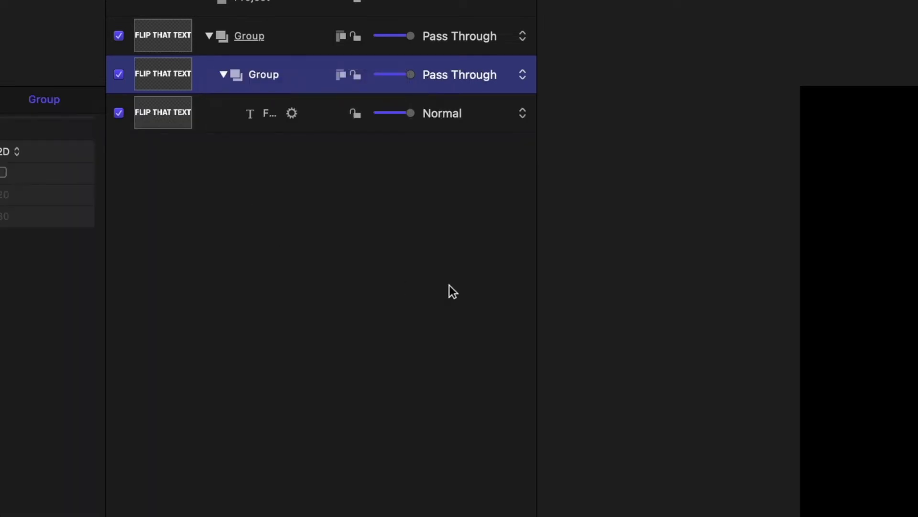
# Duplicate the new inner group and change the text in the copy to "TO SOMETHING ELSE".
pyautogui.rightClick(265, 73)
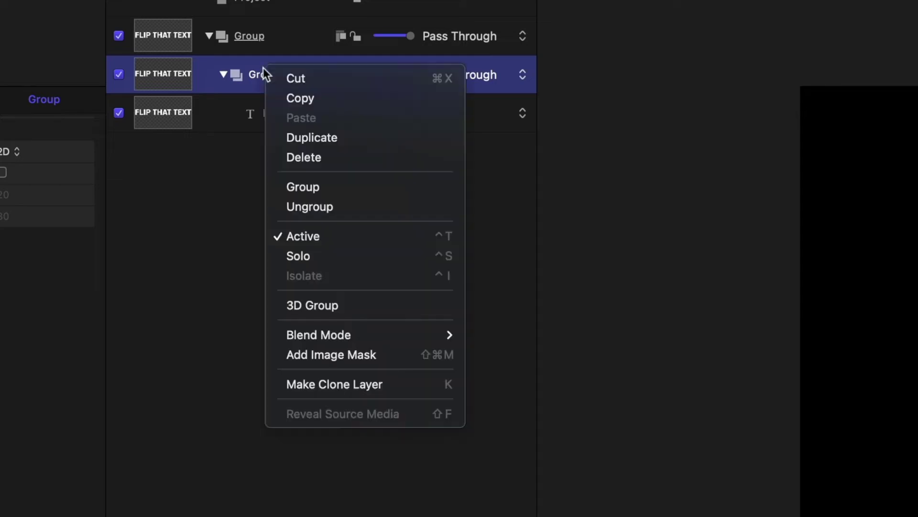
pyautogui.click(315, 136)
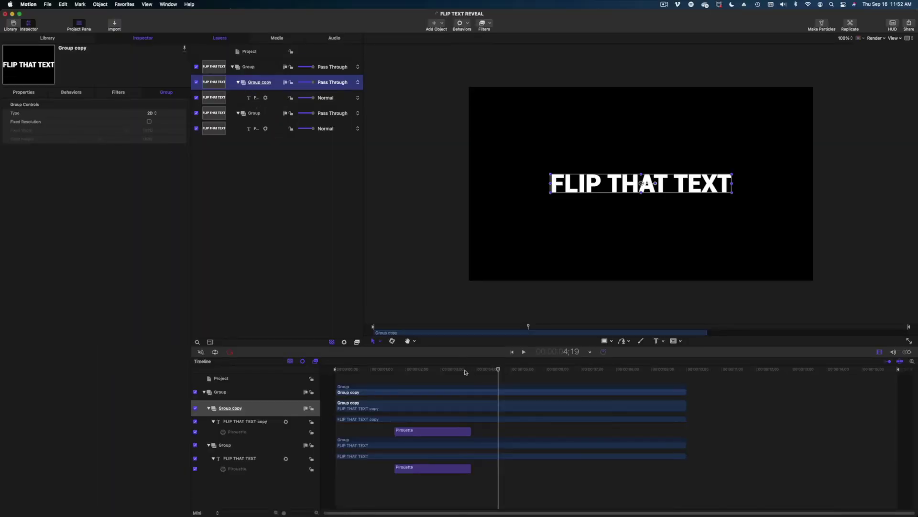
pyautogui.moveTo(465, 372); pyautogui.dragTo(440, 364)
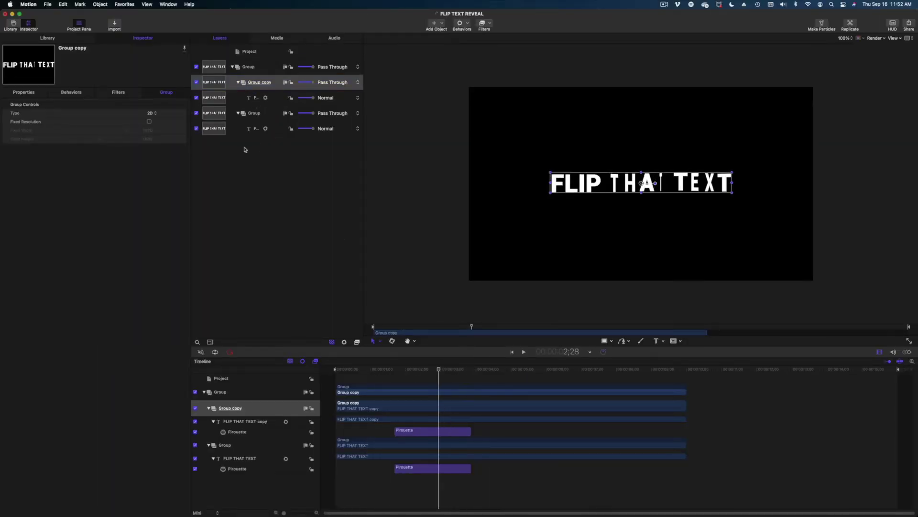
pyautogui.click(259, 86)
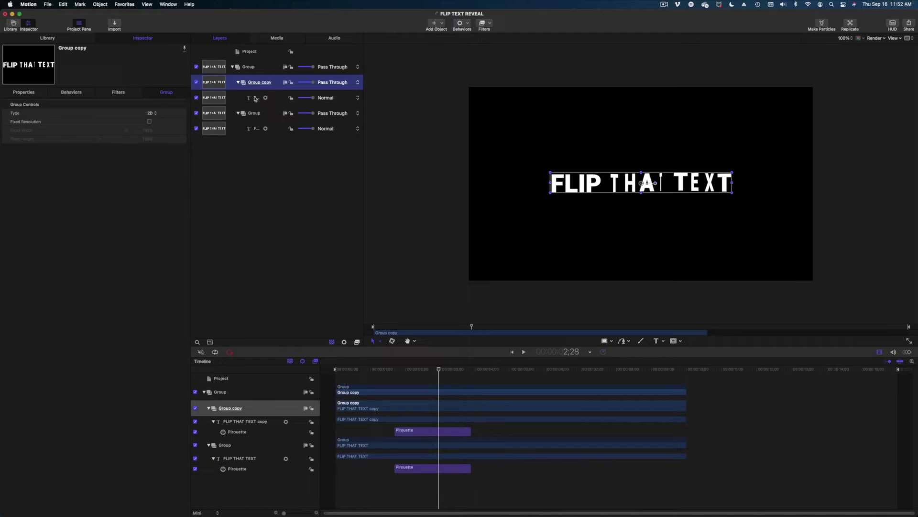
pyautogui.click(255, 98)
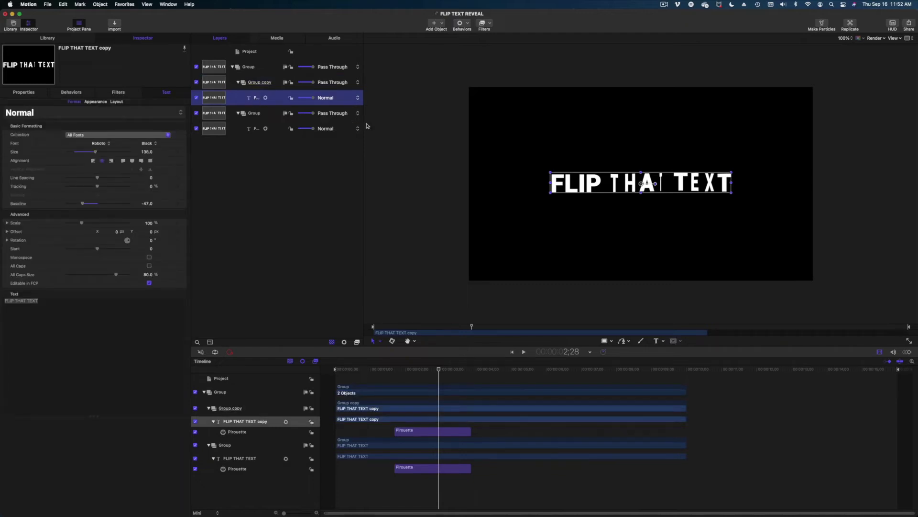
pyautogui.moveTo(363, 123); pyautogui.dragTo(421, 123)
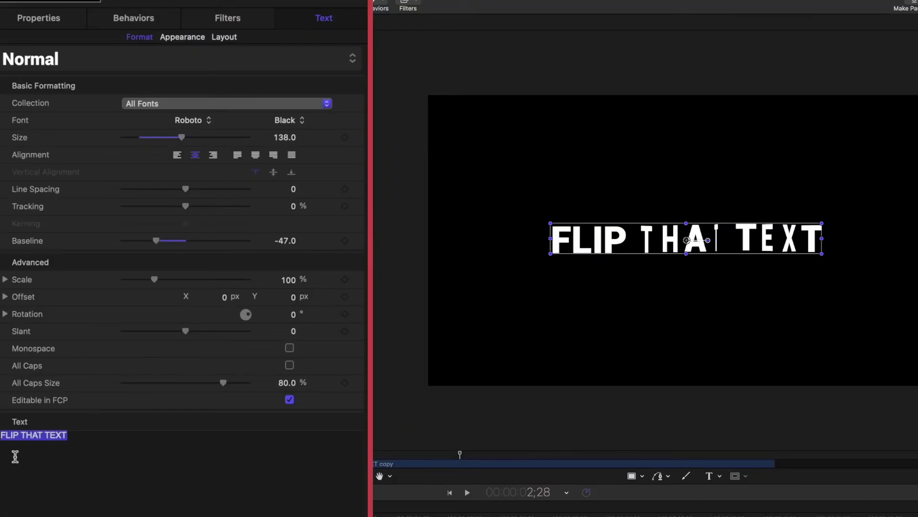
pyautogui.write('TO SOMETHING ELSE')
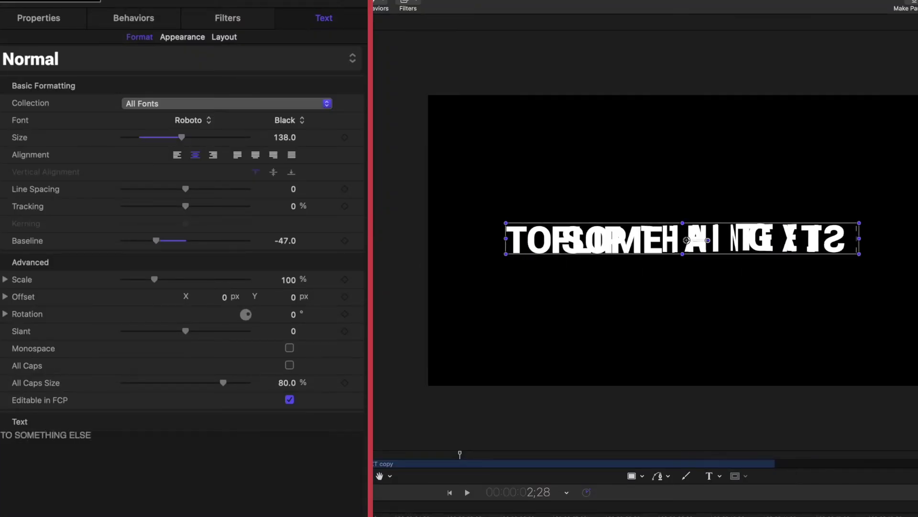
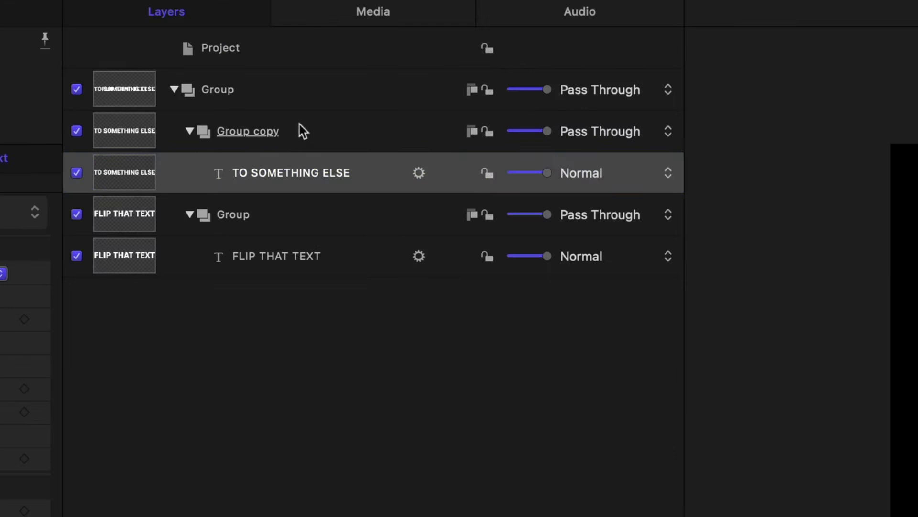
# Enable Crop on Group copy and set a Right crop keyframe of 1369 at 1;21.
pyautogui.click(279, 82)
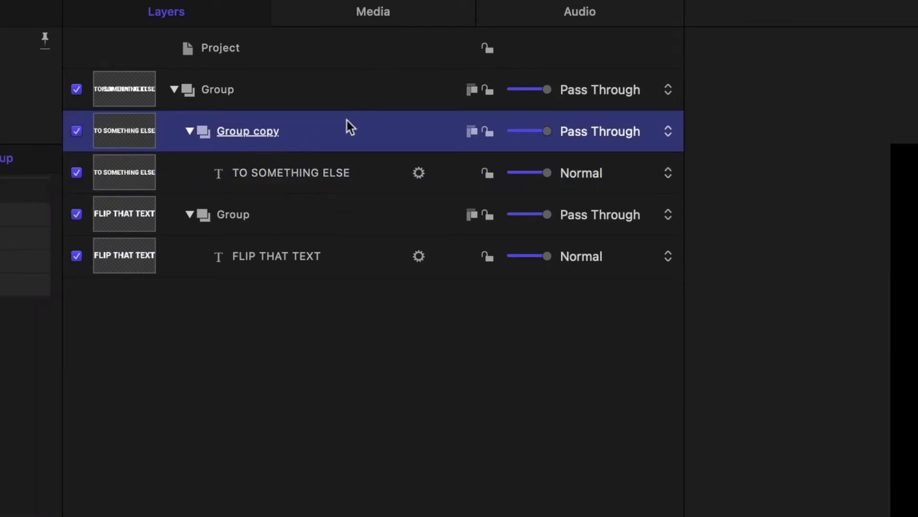
pyautogui.doubleClick(305, 140)
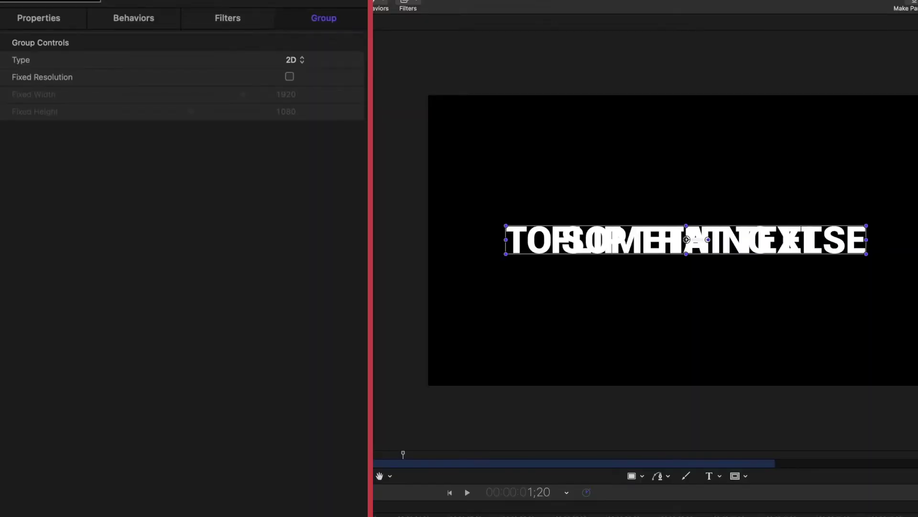
pyautogui.click(37, 28)
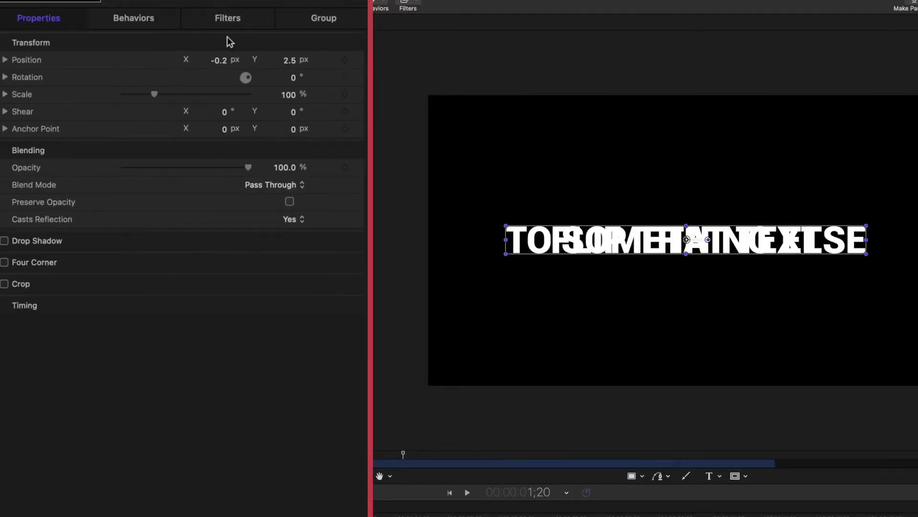
pyautogui.click(339, 284)
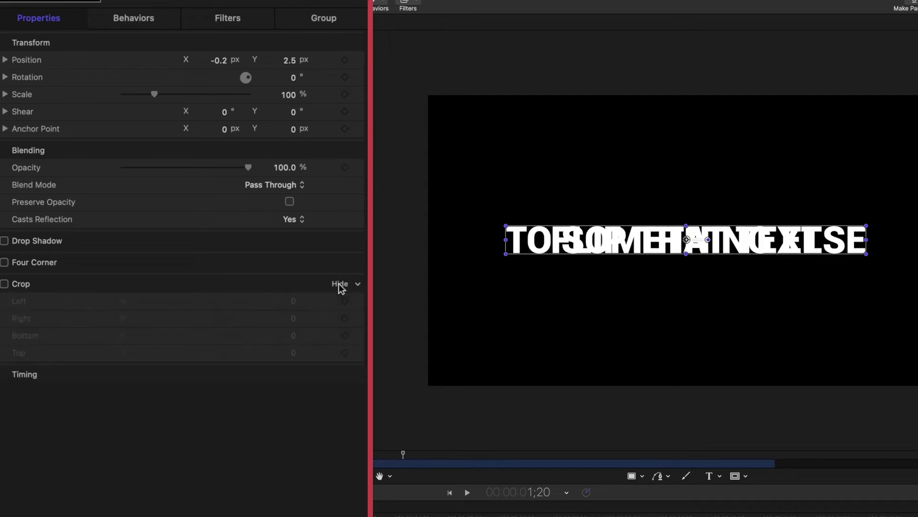
pyautogui.click(4, 284)
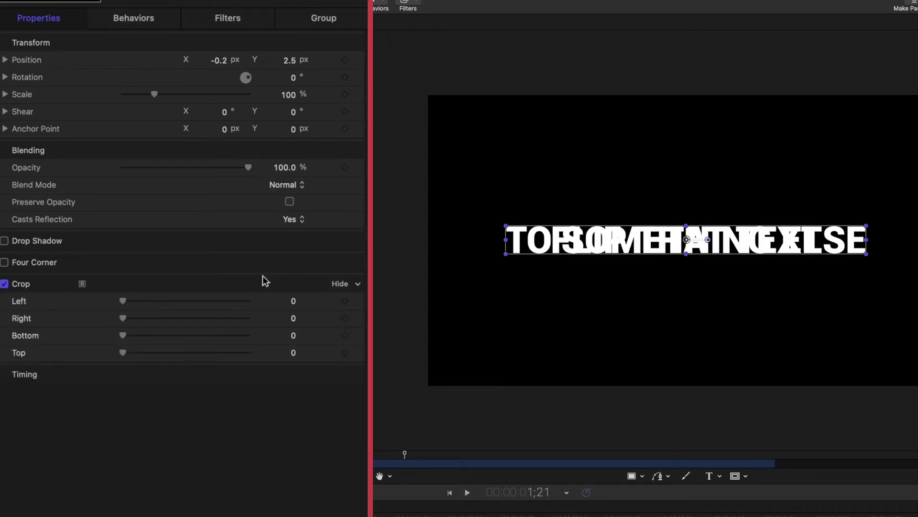
pyautogui.click(344, 318)
pyautogui.click(132, 318)
pyautogui.moveTo(175, 327); pyautogui.dragTo(287, 330)
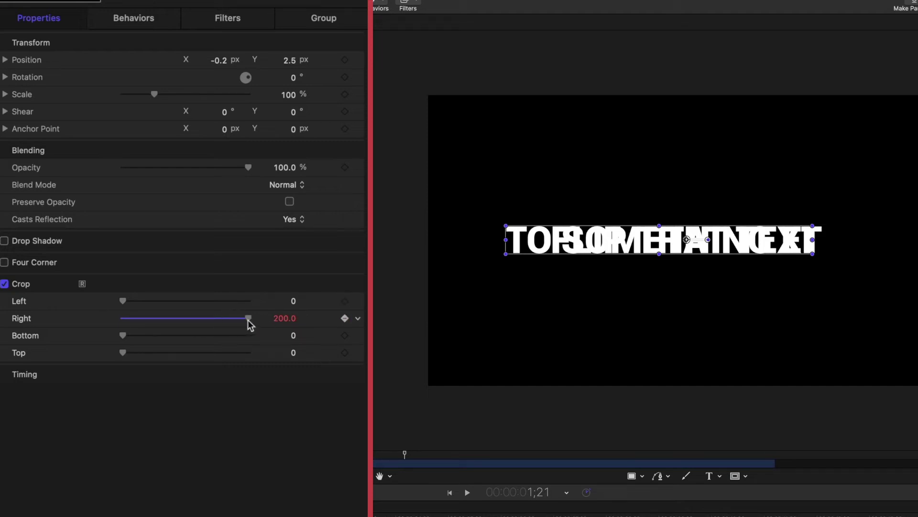
pyautogui.moveTo(282, 319); pyautogui.dragTo(455, 319)
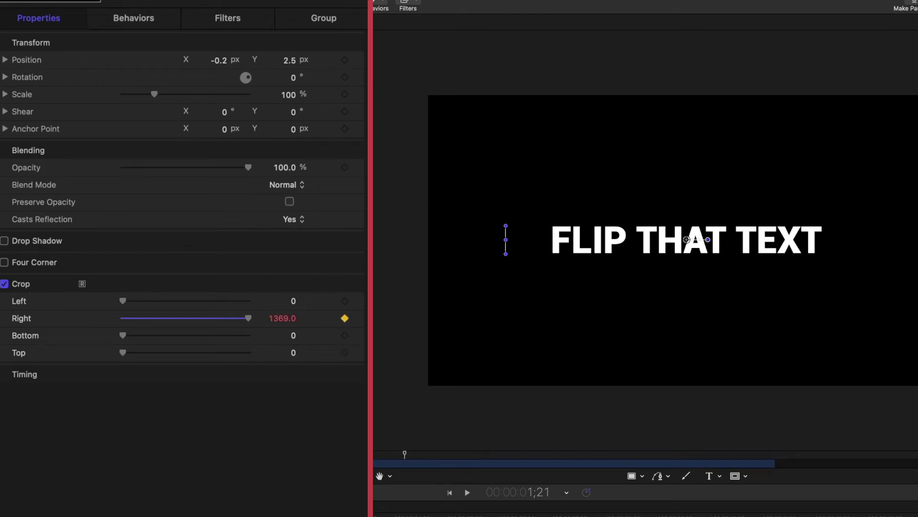
# Set a second Right crop keyframe on Group copy at 3;22, lowering the crop to its minimum.
pyautogui.moveTo(396, 374); pyautogui.dragTo(465, 389)
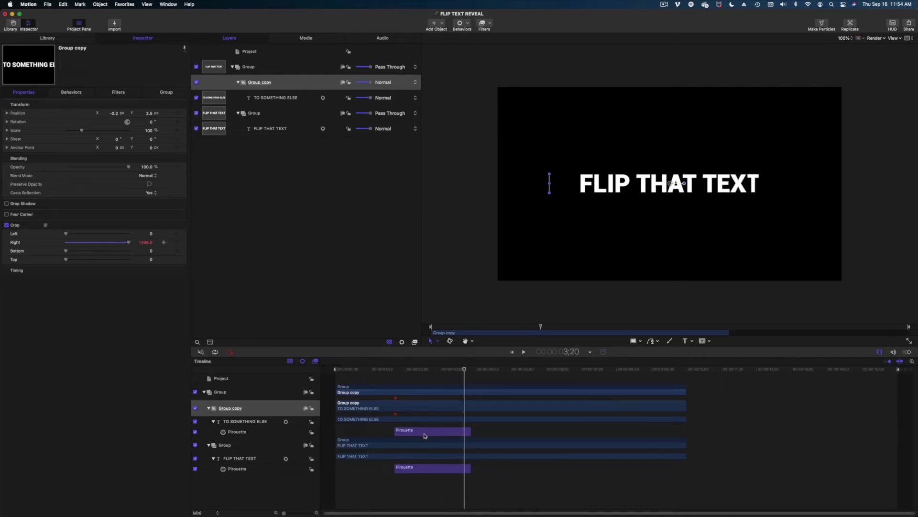
pyautogui.moveTo(464, 370); pyautogui.dragTo(466, 369)
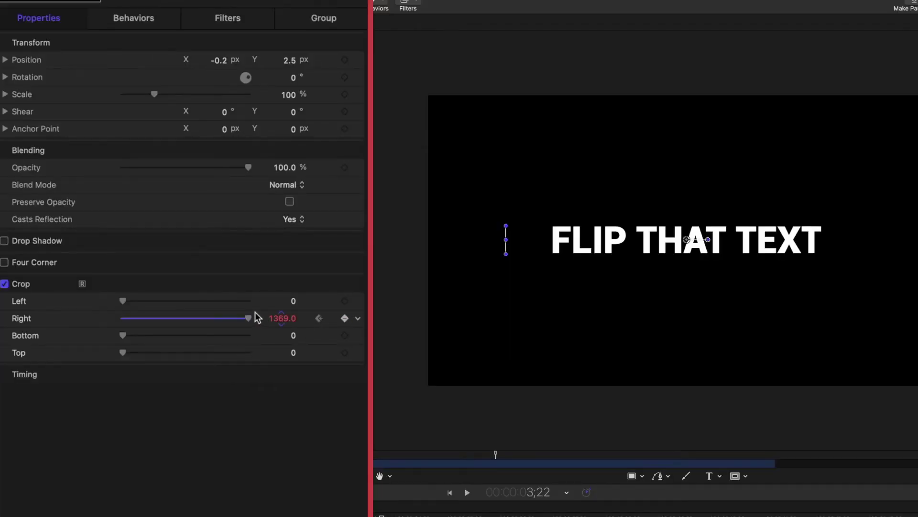
pyautogui.moveTo(242, 318); pyautogui.dragTo(71, 325)
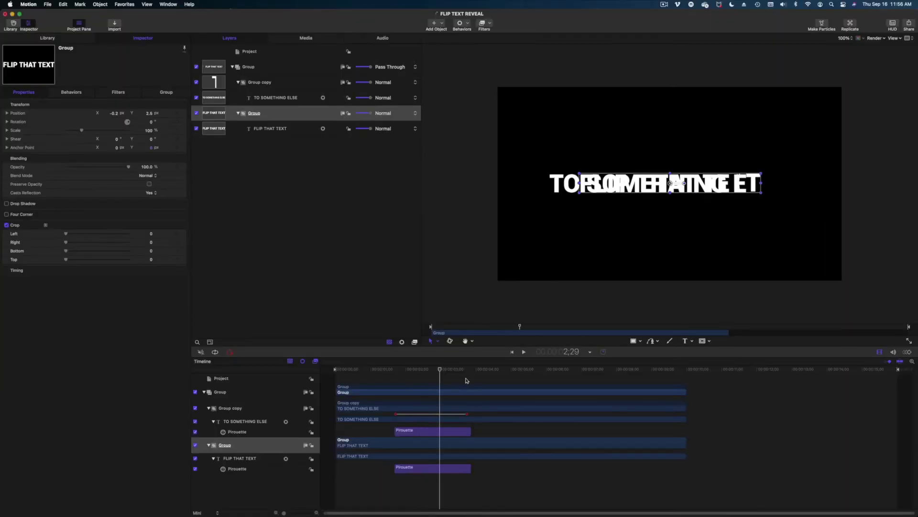
# Review the reveal and add a Left crop keyframe of 0 to the FLIP THAT TEXT group at 1;29.
pyautogui.moveTo(464, 370); pyautogui.dragTo(435, 369)
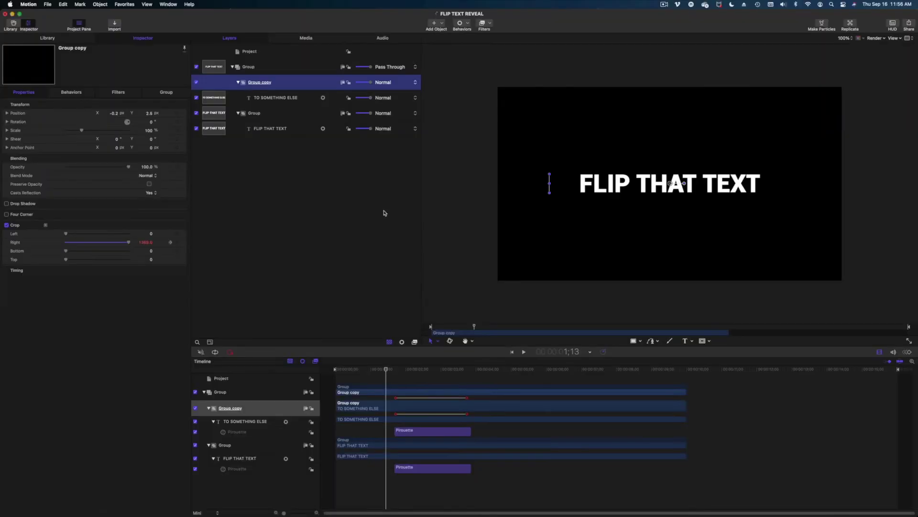
pyautogui.click(400, 371)
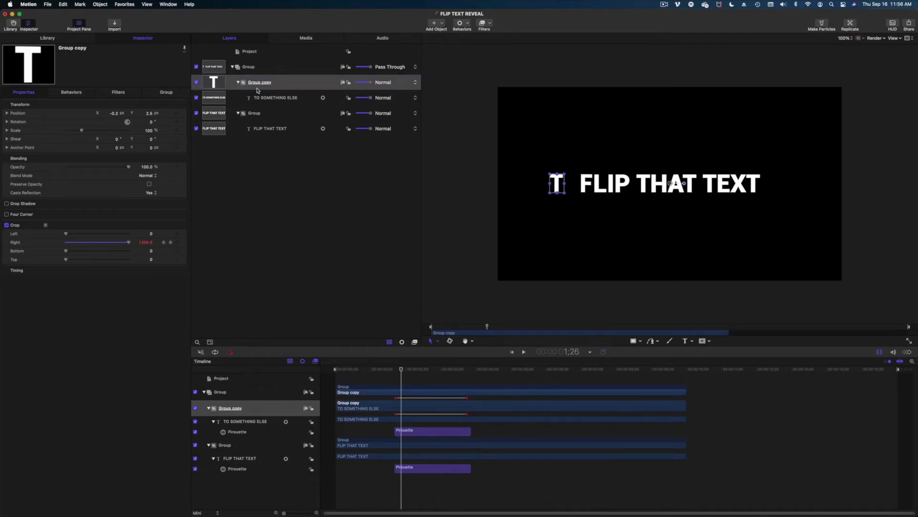
pyautogui.click(258, 113)
pyautogui.moveTo(400, 371); pyautogui.dragTo(405, 378)
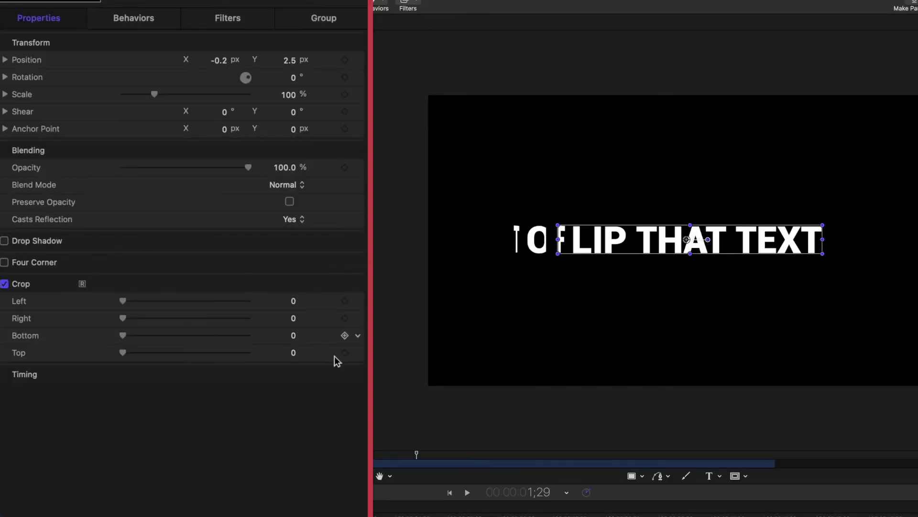
pyautogui.click(345, 301)
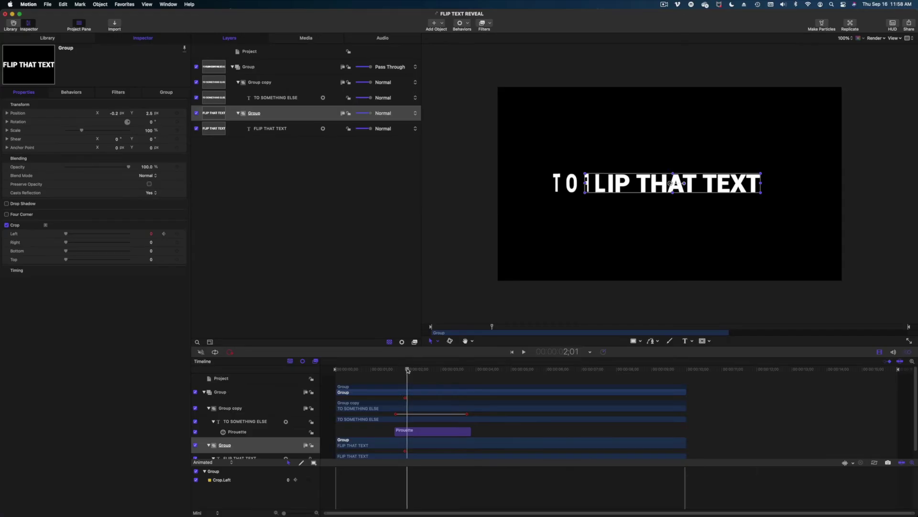
# Add a second Left crop keyframe to the FLIP THAT TEXT group at 3;18 with an increased crop value.
pyautogui.moveTo(405, 378); pyautogui.dragTo(463, 376)
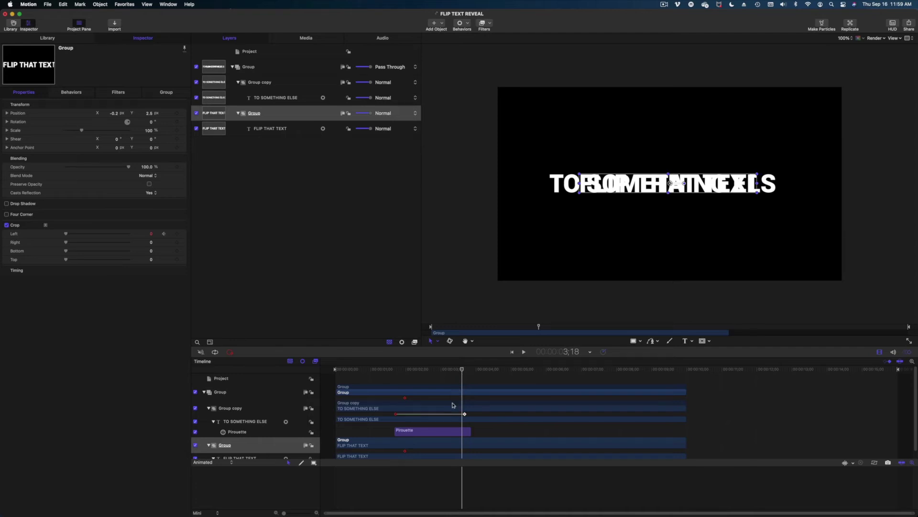
pyautogui.scroll(-2, 445, 407)
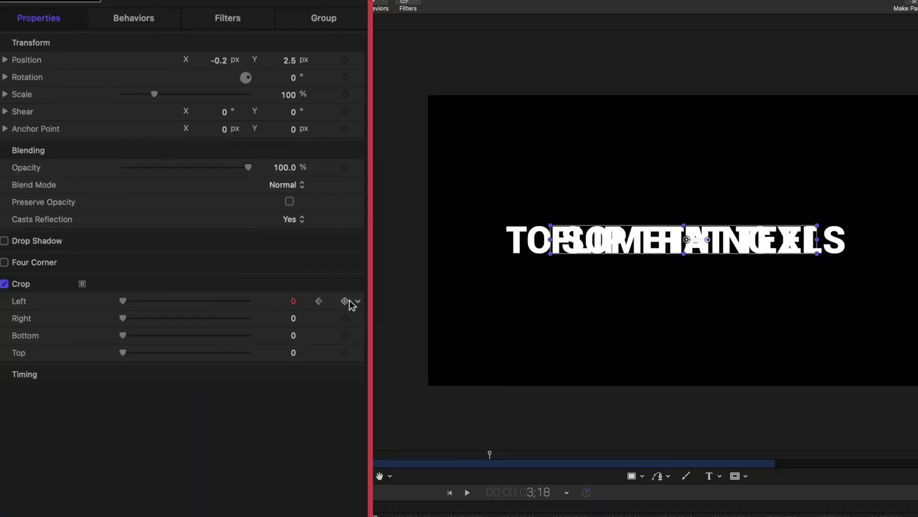
pyautogui.click(345, 302)
pyautogui.moveTo(293, 301); pyautogui.dragTo(378, 301)
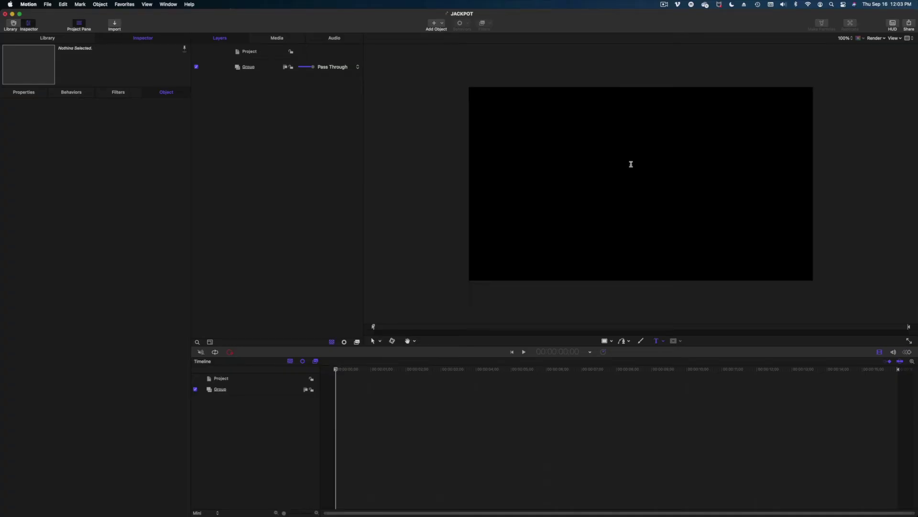
# Add a text object in the JACKPOT project with the lines "JACK", "POT" and "TEXT".
pyautogui.click(630, 163)
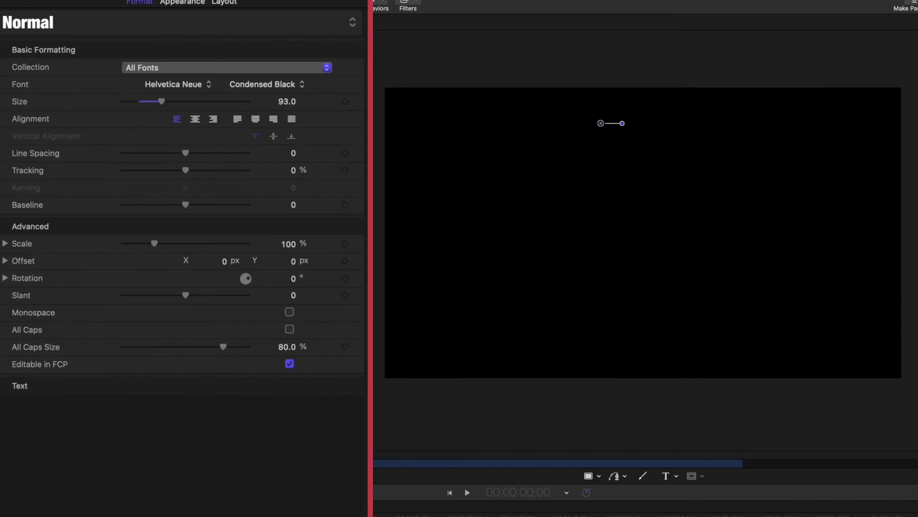
pyautogui.write('JACK')
pyautogui.press('Return')
pyautogui.write('POT')
pyautogui.press('Return')
pyautogui.write('TEXT')
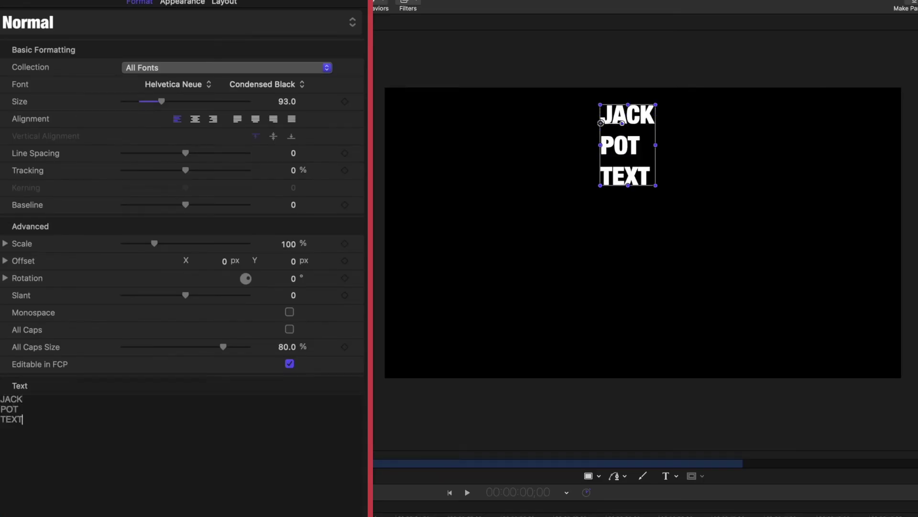
# Repeat the three lines JACK, POT, TEXT twice more below and right-align the text.
pyautogui.press('super+a')
pyautogui.press('super+c')
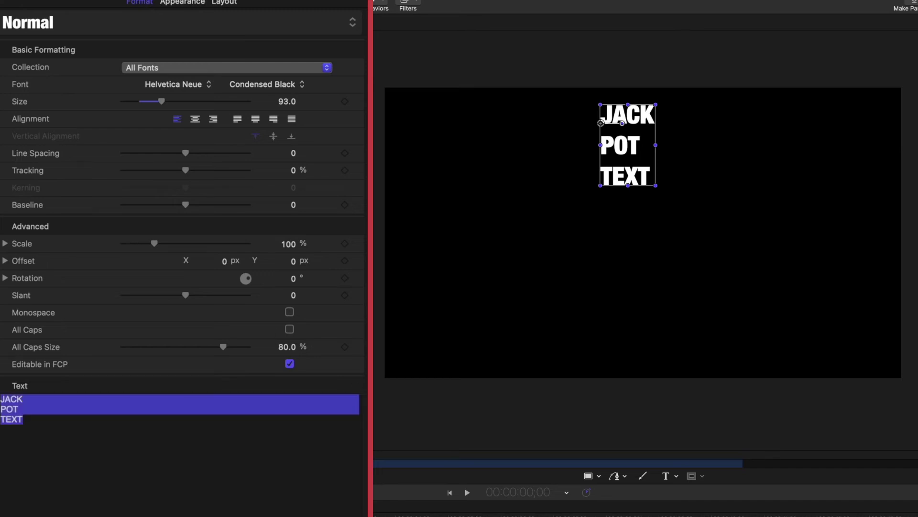
pyautogui.press('Right')
pyautogui.press('Return')
pyautogui.press('super+v')
pyautogui.press('Return')
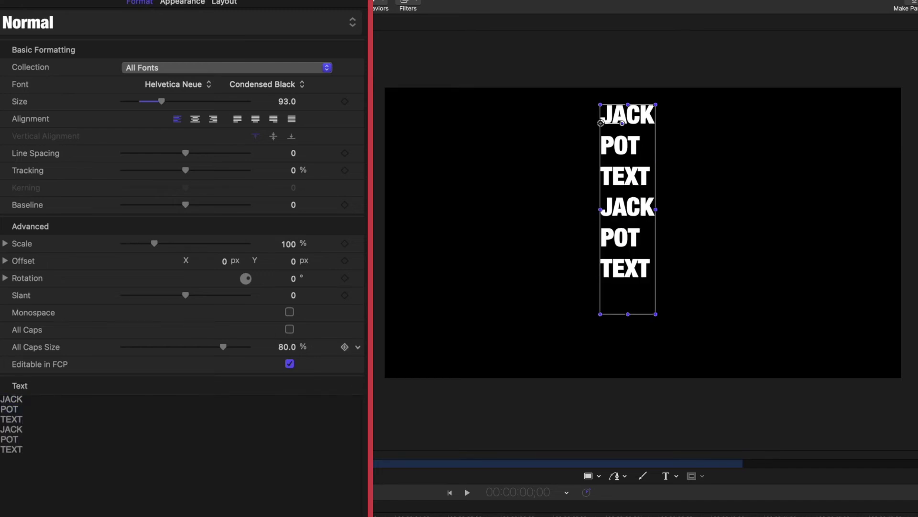
pyautogui.press('super+v')
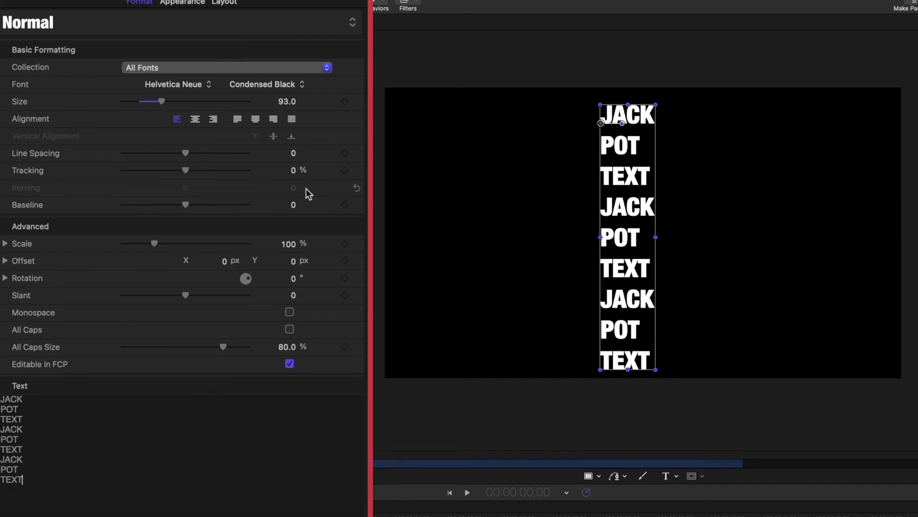
pyautogui.click(215, 123)
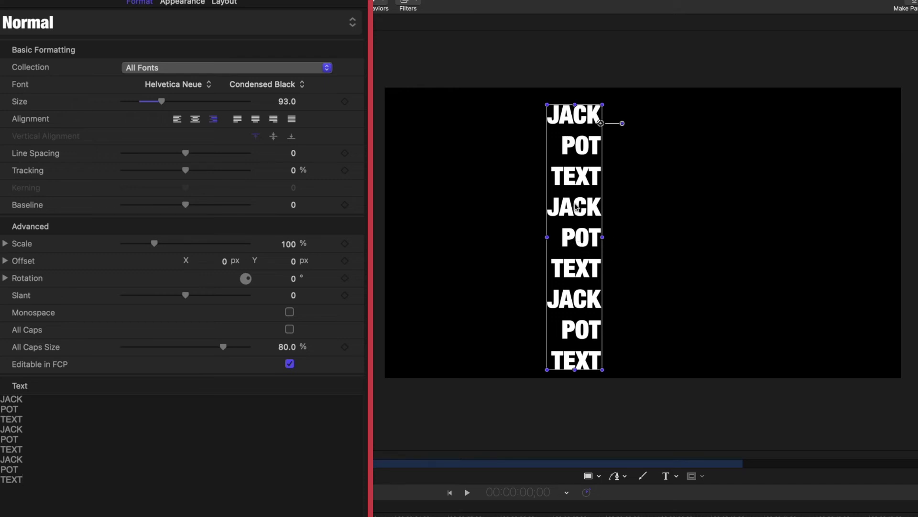
# Remove the last TEXT line and insert a TEXT line above the first JACK.
pyautogui.hotkey('alt', 'shift', 'Left')
pyautogui.press('BackSpace')
pyautogui.press('Up')
pyautogui.press('Up')
pyautogui.press('Return')
pyautogui.press('Up')
pyautogui.write('TEXT')
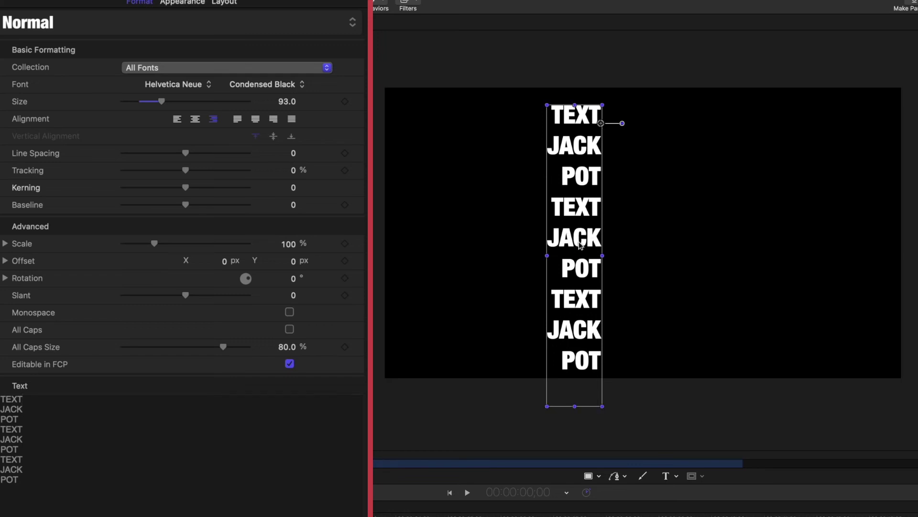
# Move the stacked text column left and slightly up, and add the Overshoot parameter behavior to it.
pyautogui.moveTo(573, 228); pyautogui.dragTo(552, 221)
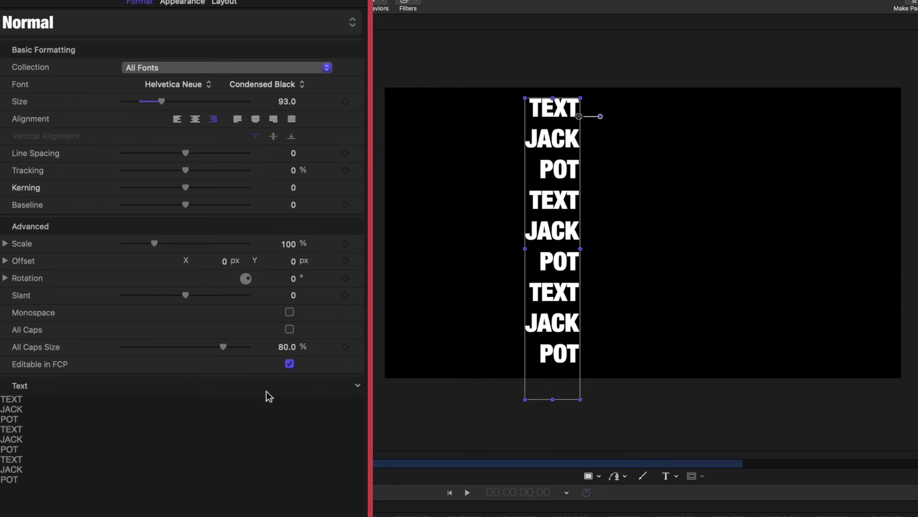
pyautogui.click(98, 136)
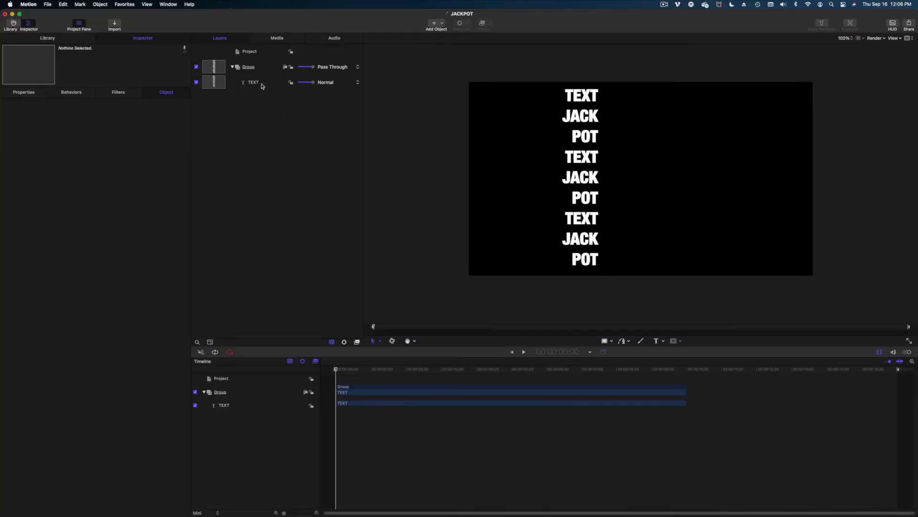
pyautogui.click(261, 85)
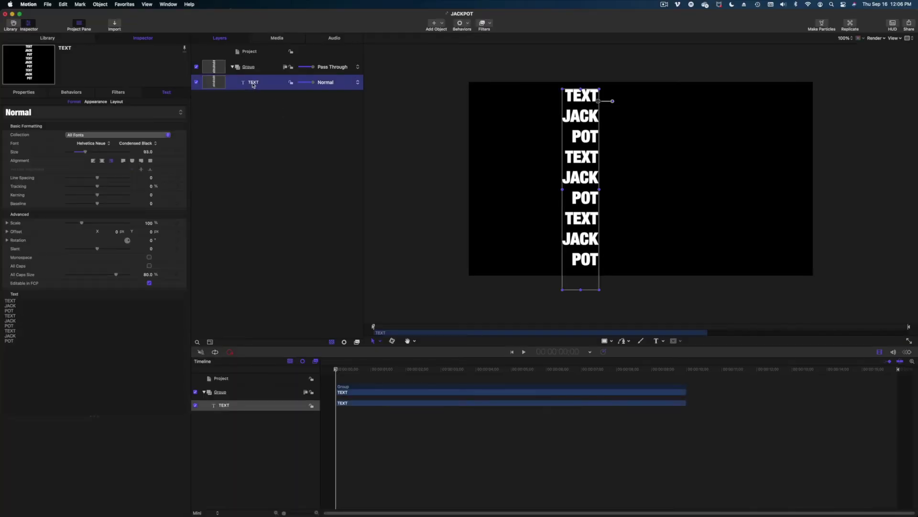
pyautogui.click(459, 24)
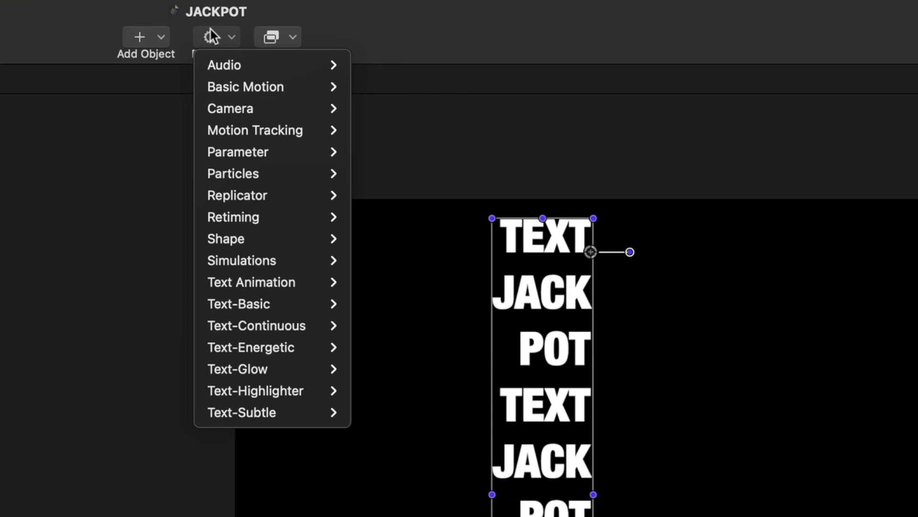
pyautogui.moveTo(469, 66)
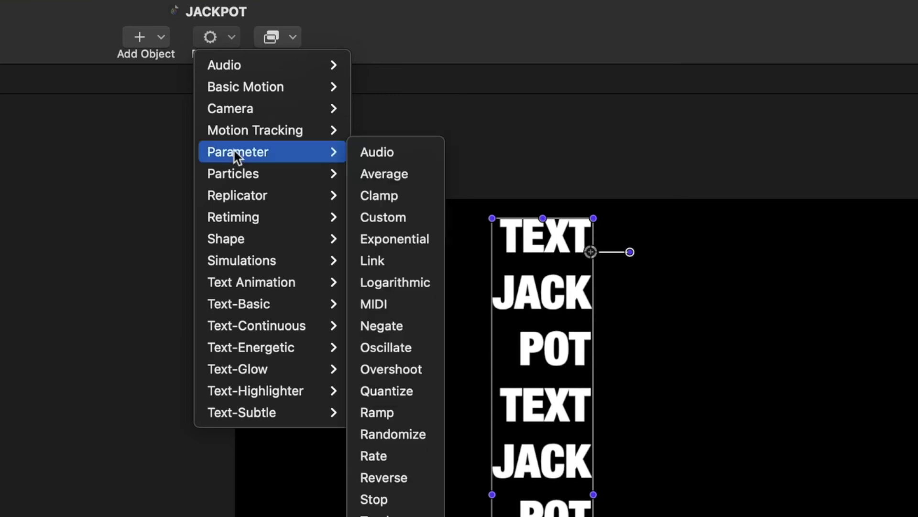
pyautogui.click(378, 367)
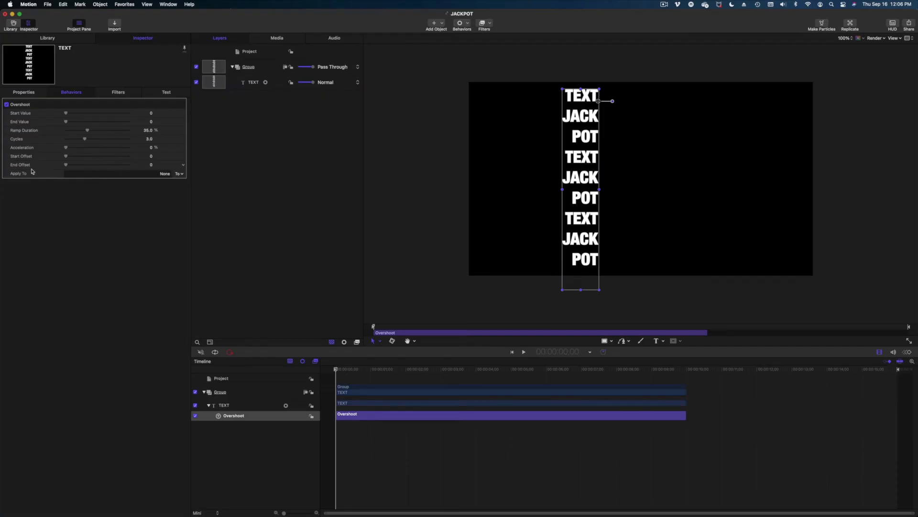
# Apply the Overshoot behavior to the text's Transform Position Y property.
pyautogui.click(180, 175)
pyautogui.moveTo(504, 254)
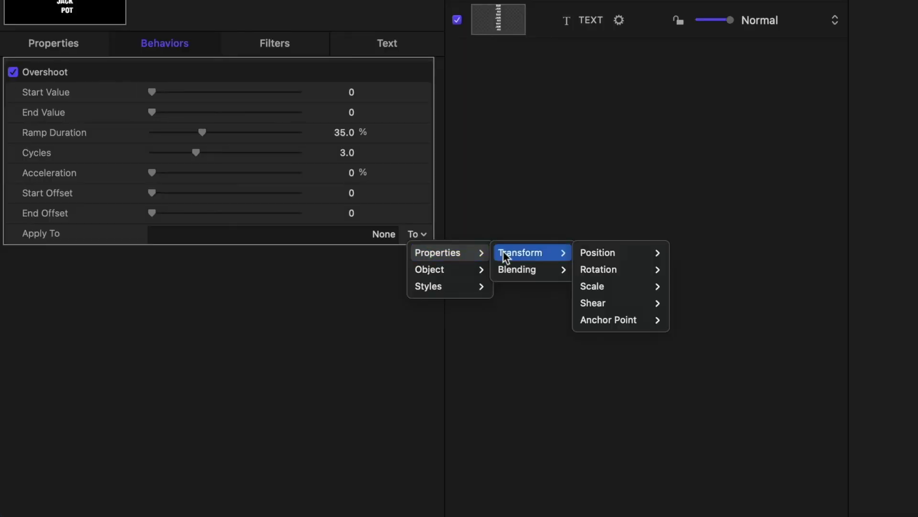
pyautogui.moveTo(592, 258)
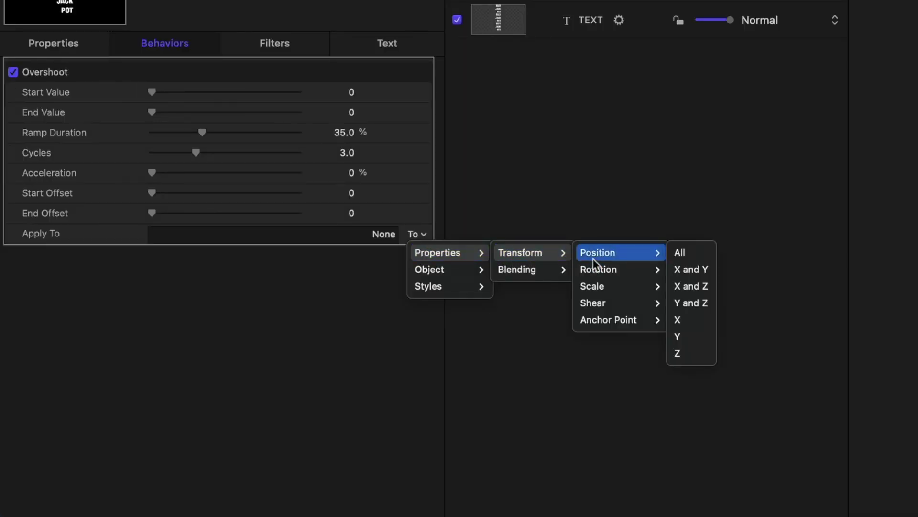
pyautogui.click(690, 335)
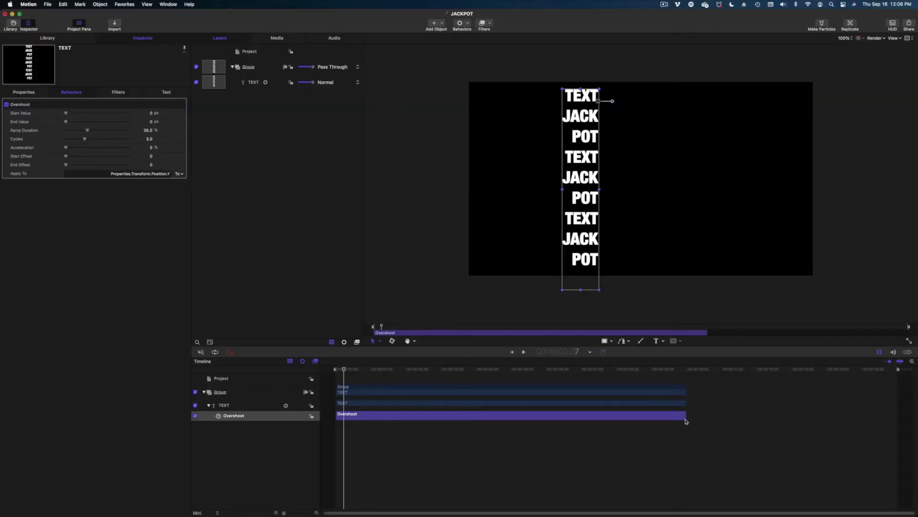
# Shorten the Overshoot behavior to just over one second from the project start and show the keyframe editor.
pyautogui.moveTo(686, 421); pyautogui.dragTo(375, 408)
pyautogui.moveTo(352, 369); pyautogui.dragTo(330, 371)
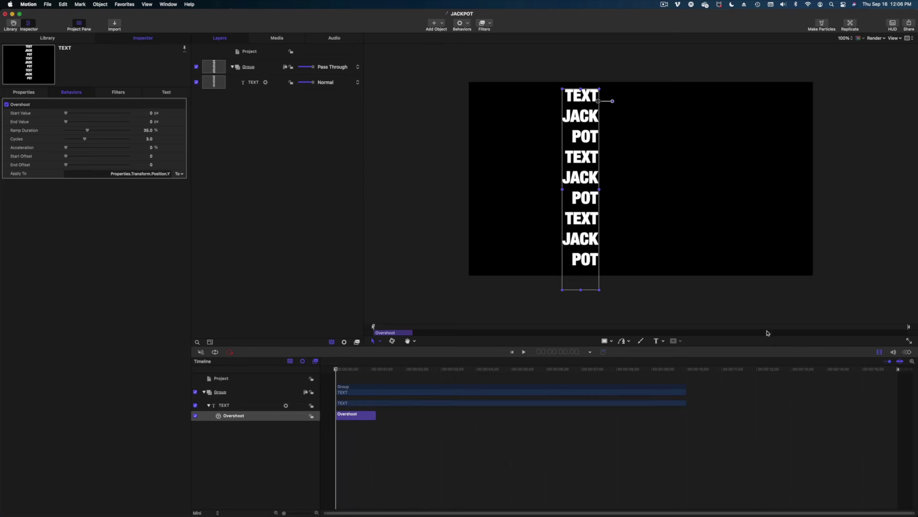
pyautogui.click(908, 352)
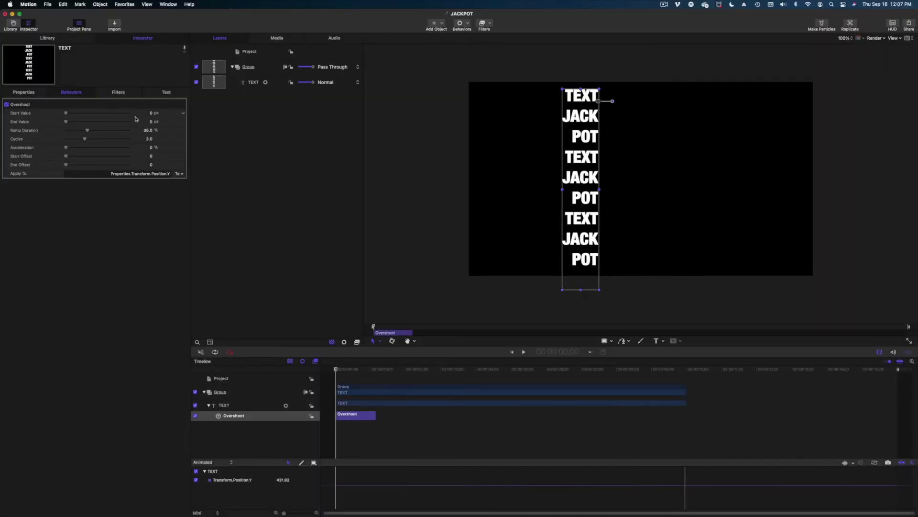
# Set the Overshoot start value to -591.1 px and preview the animation from the start.
pyautogui.moveTo(152, 115); pyautogui.dragTo(151, 113)
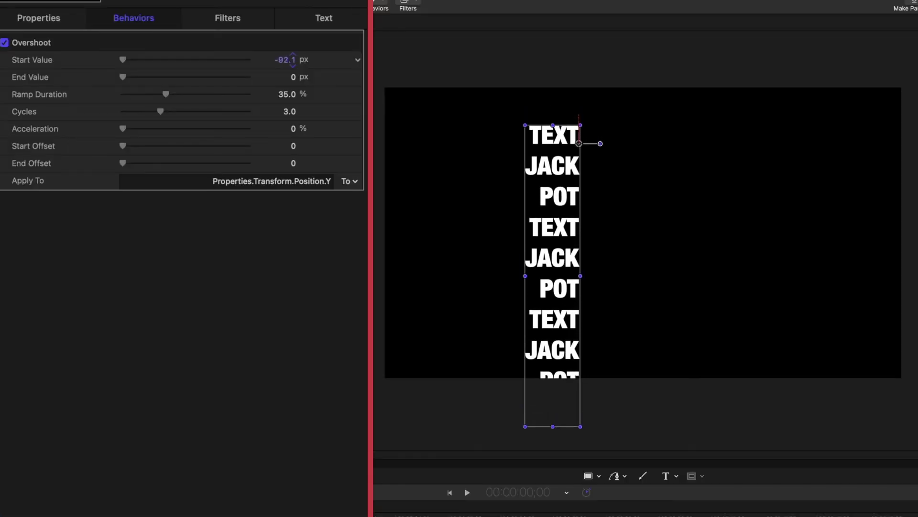
pyautogui.moveTo(285, 59); pyautogui.dragTo(276, 59)
pyautogui.press('space')
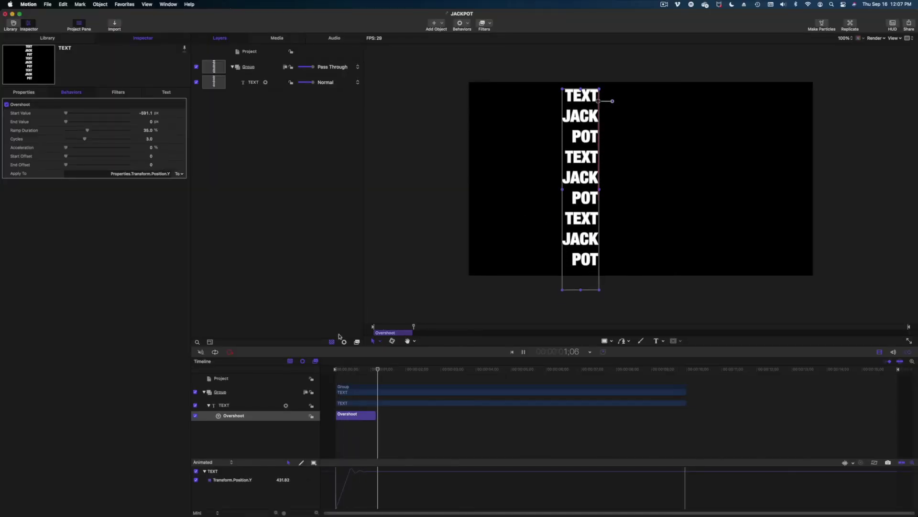
pyautogui.moveTo(366, 370); pyautogui.dragTo(329, 370)
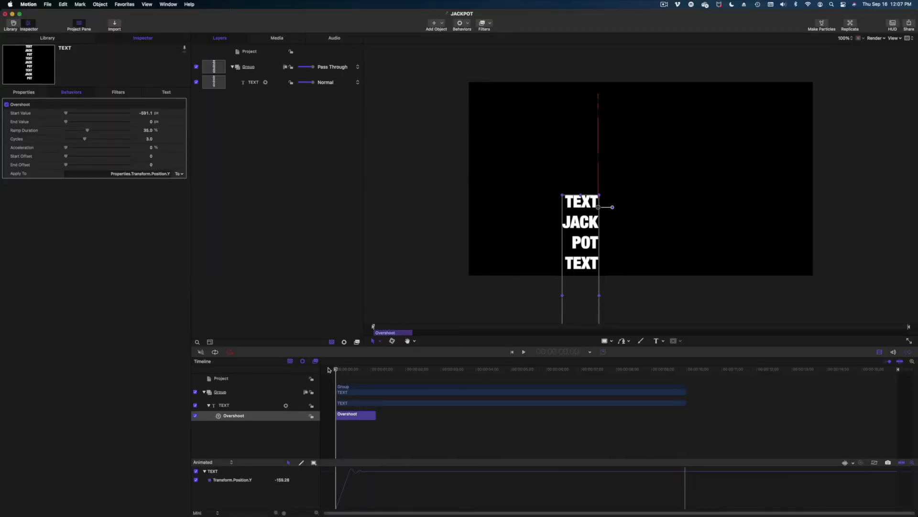
# Reduce the Overshoot ramp duration to 5.79% and play the animation back.
pyautogui.moveTo(88, 131); pyautogui.dragTo(69, 136)
pyautogui.press('space')
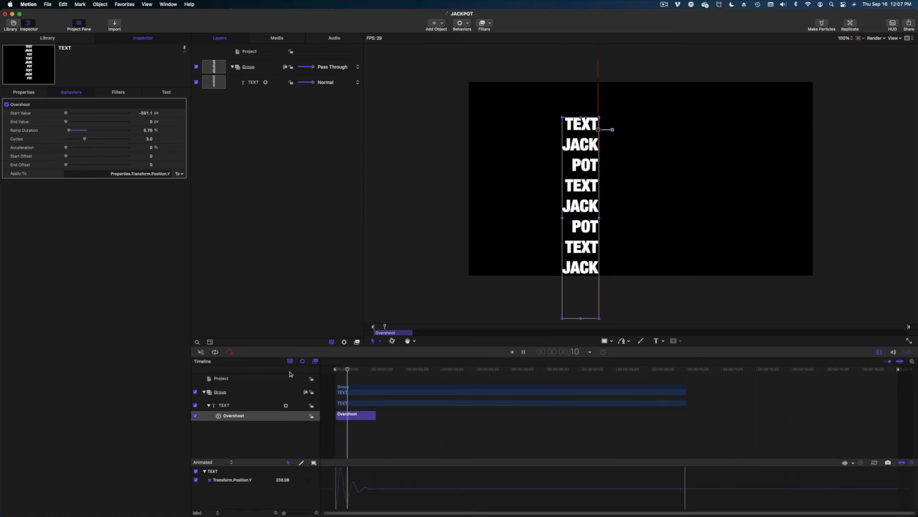
pyautogui.click(341, 367)
pyautogui.press('space')
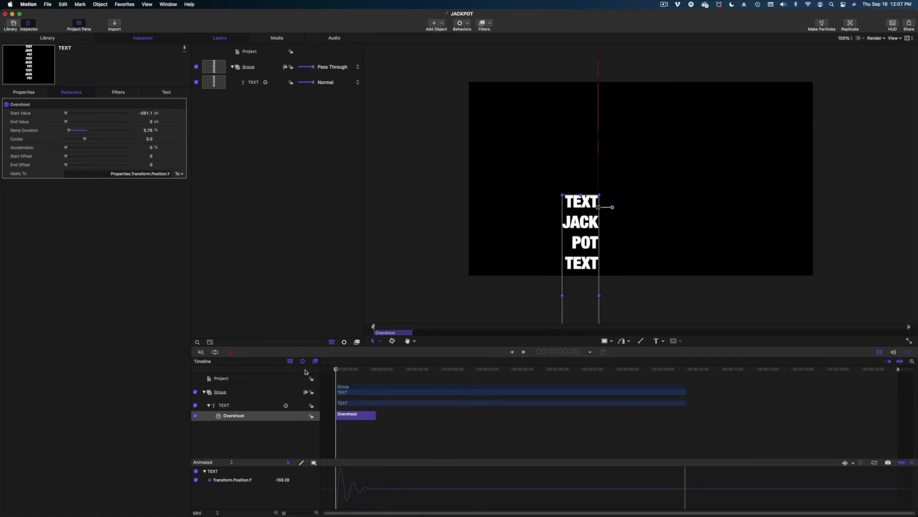
pyautogui.press('space')
# Extend the Overshoot behavior to end at about 1;22, fine-tuning its ramp duration while previewing the motion.
pyautogui.moveTo(376, 414); pyautogui.dragTo(396, 414)
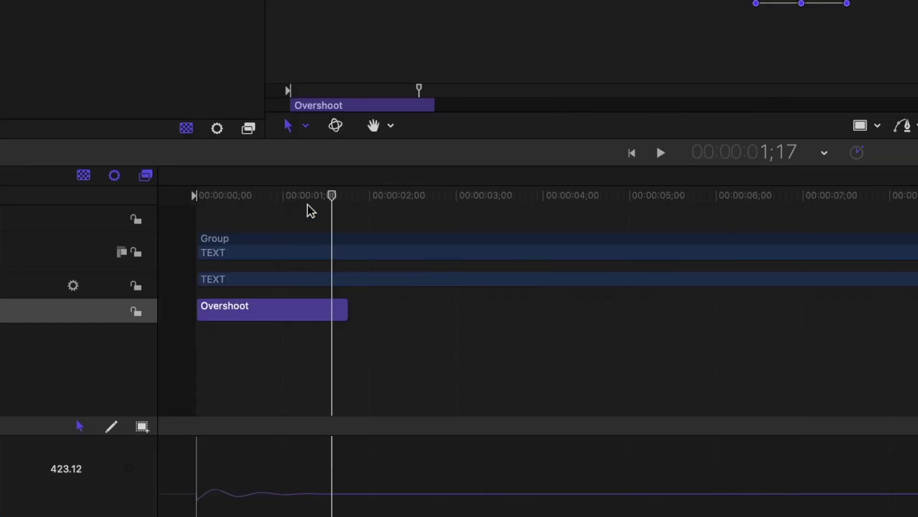
pyautogui.click(197, 196)
pyautogui.press('space')
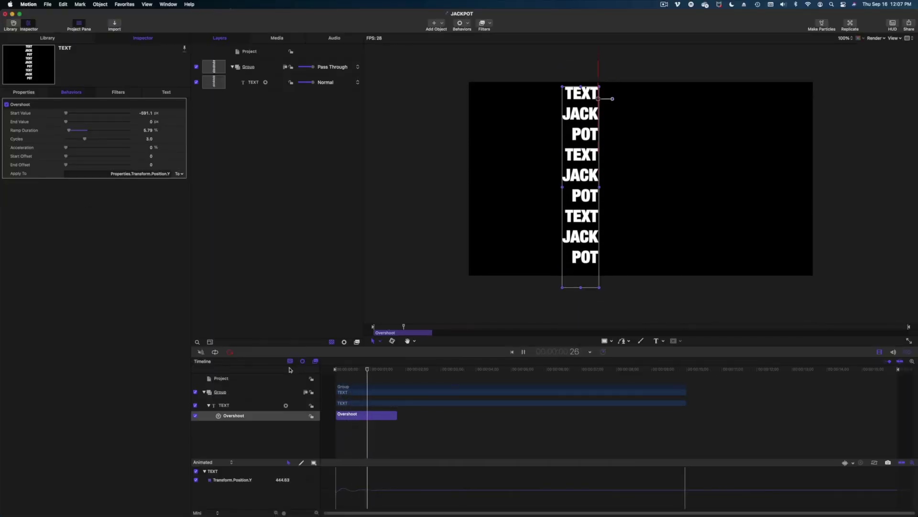
pyautogui.press('space')
pyautogui.press('Home')
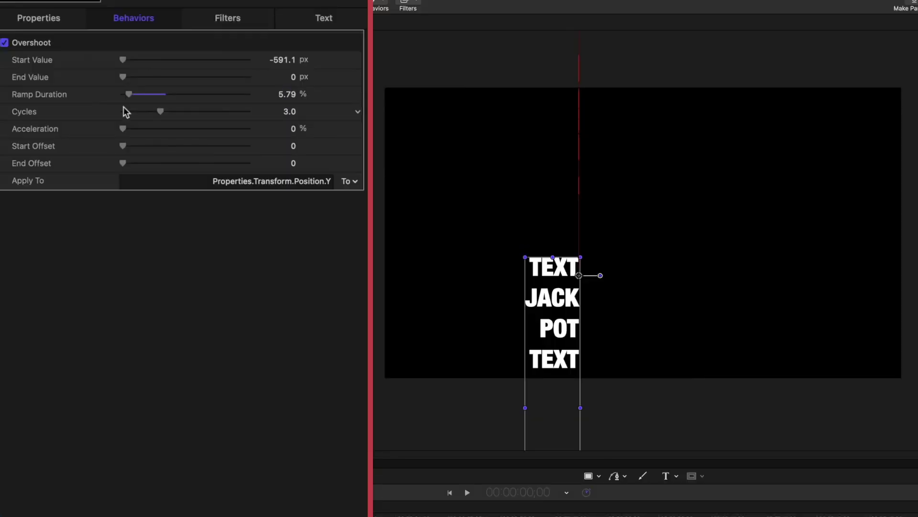
pyautogui.moveTo(132, 89); pyautogui.dragTo(126, 93)
pyautogui.press('space')
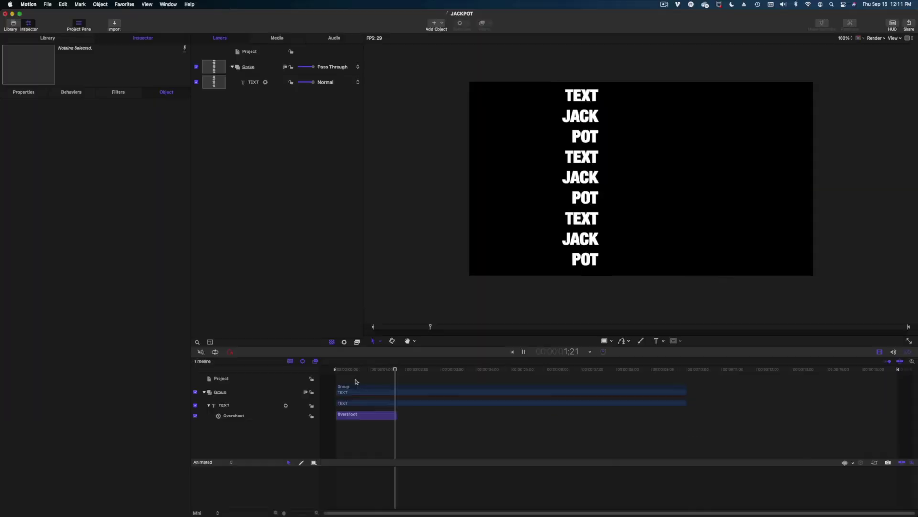
# Park the playhead at 1;22, where the Overshoot ends, and add the Text-Highlighter Shine behavior to the TEXT layer.
pyautogui.moveTo(335, 370); pyautogui.dragTo(398, 388)
pyautogui.click(401, 403)
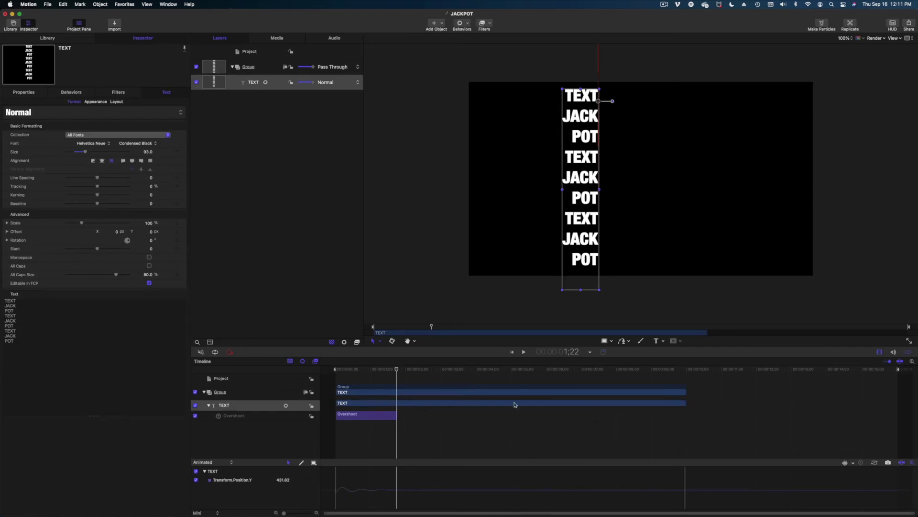
pyautogui.click(241, 88)
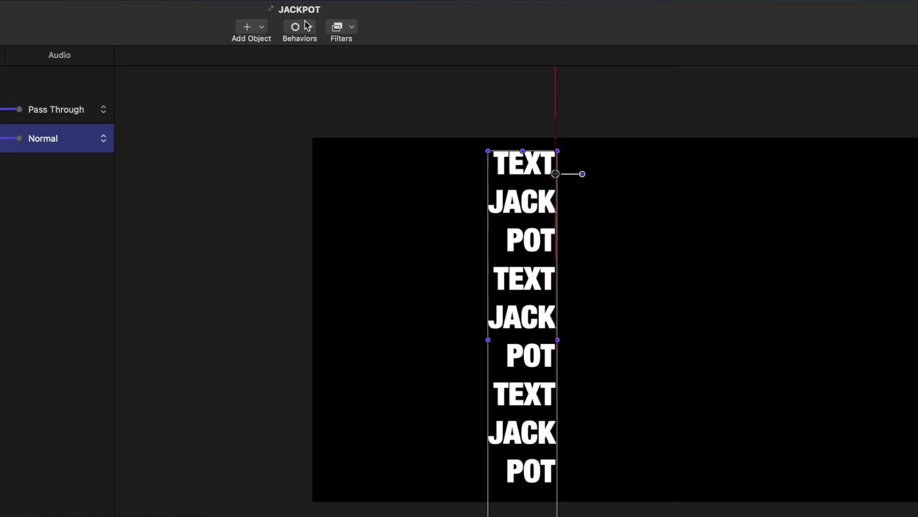
pyautogui.click(466, 24)
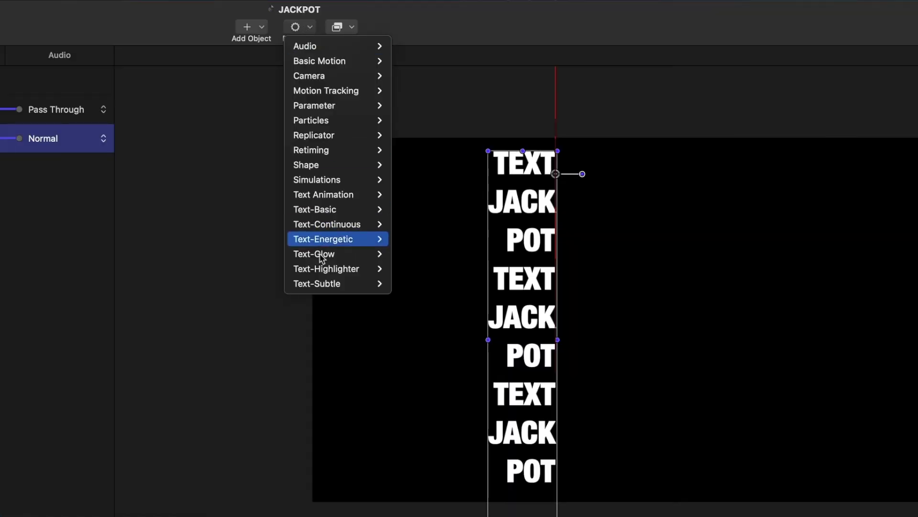
pyautogui.moveTo(323, 269)
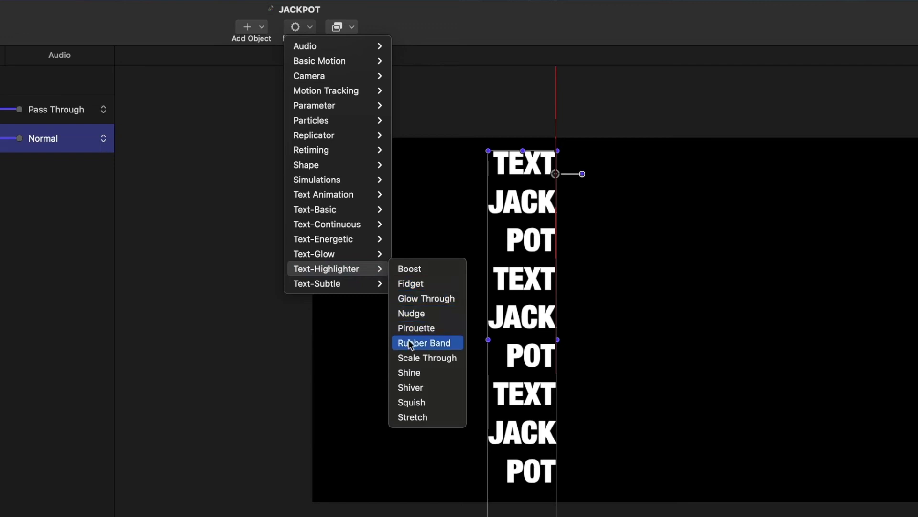
pyautogui.click(428, 372)
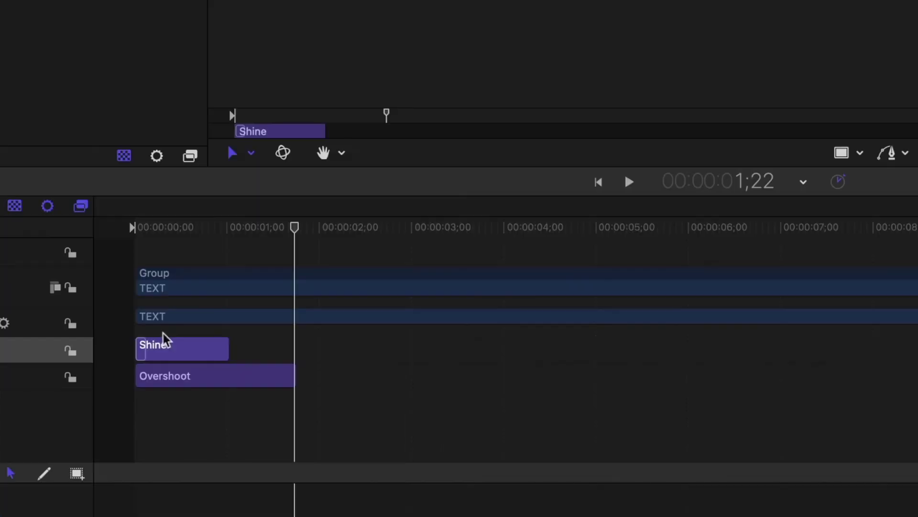
# Move the Shine behavior in the timeline so it starts right after the Overshoot ends, at about 1;22.
pyautogui.moveTo(349, 413); pyautogui.dragTo(419, 420)
pyautogui.moveTo(352, 362); pyautogui.dragTo(340, 358)
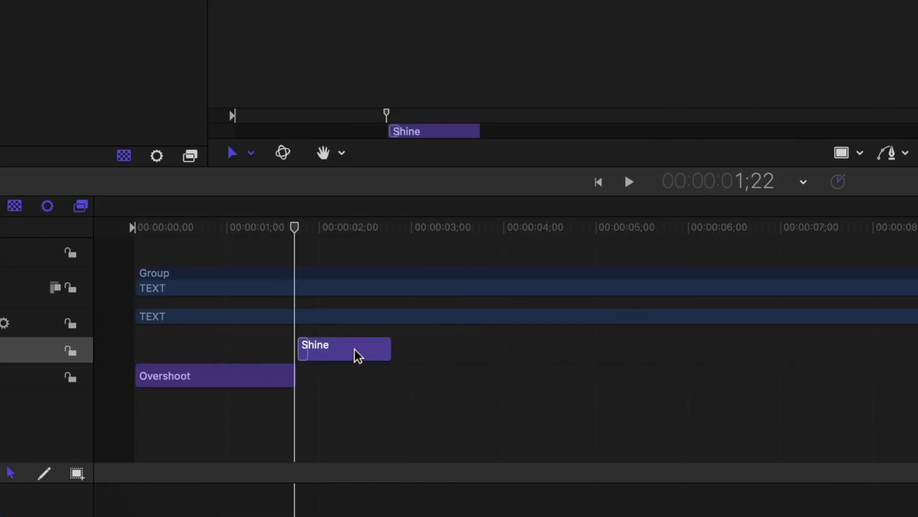
pyautogui.click(348, 348)
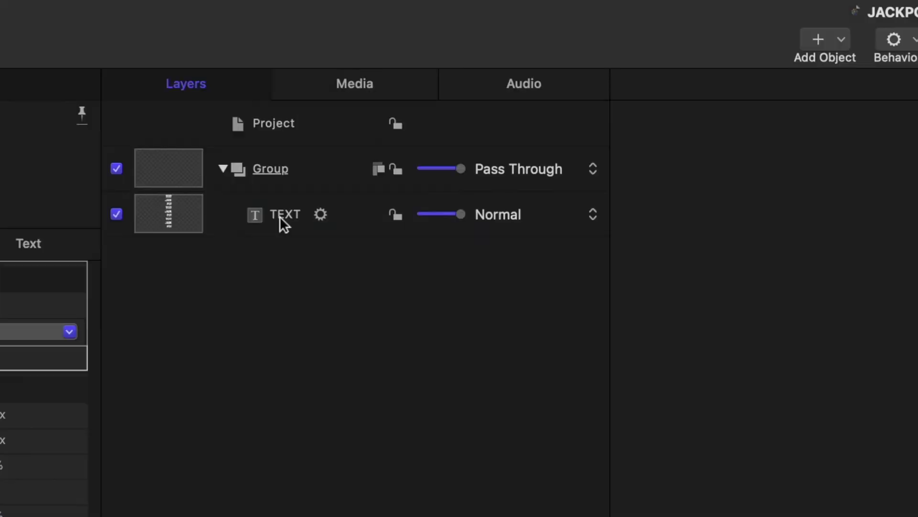
# Duplicate the TEXT layer and center-align the copy's text.
pyautogui.click(252, 84)
pyautogui.rightClick(252, 84)
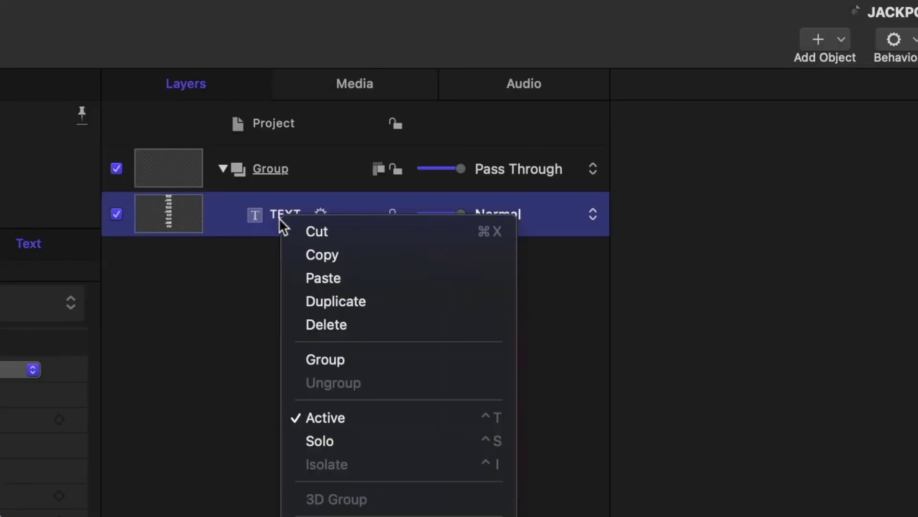
pyautogui.click(334, 299)
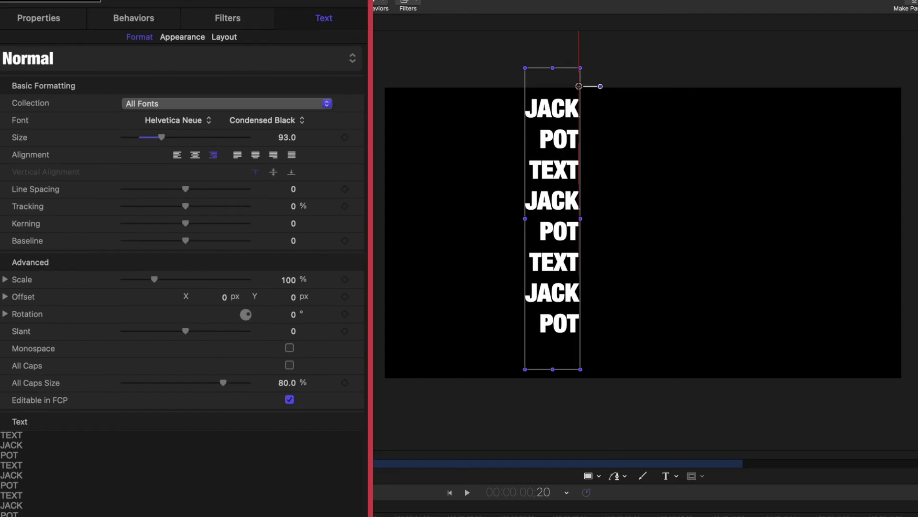
pyautogui.click(195, 155)
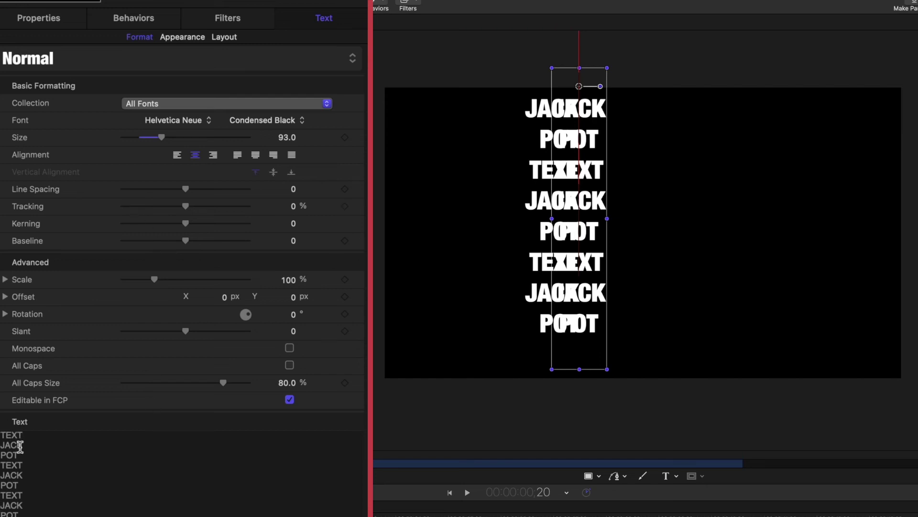
# Remove the copy's last JACK and POT lines and insert JACK and POT lines above its first TEXT.
pyautogui.tripleClick(21, 506)
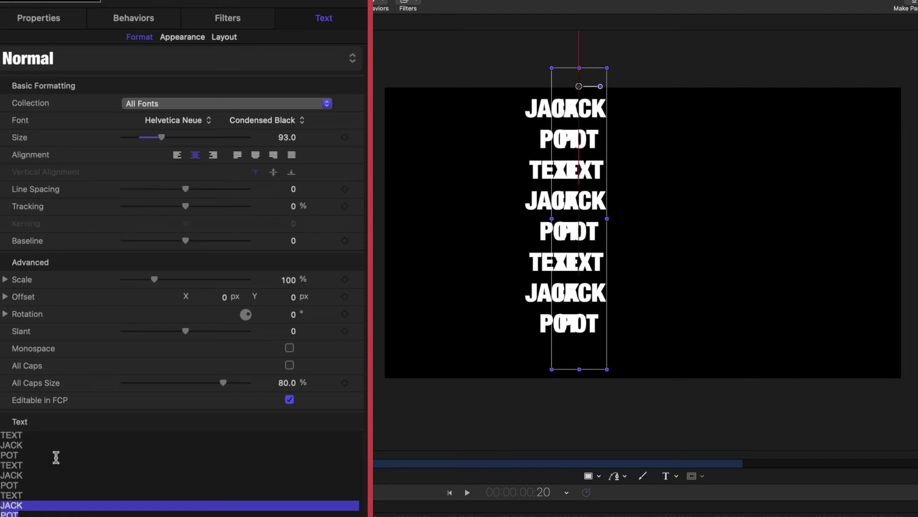
pyautogui.press('BackSpace')
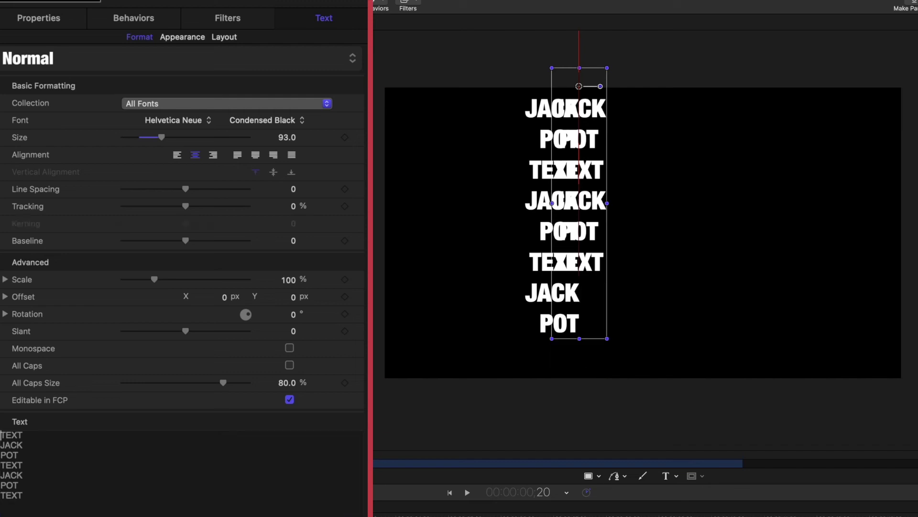
pyautogui.press('Up')
pyautogui.press('Return')
pyautogui.press('Up')
pyautogui.write('JACK POT')
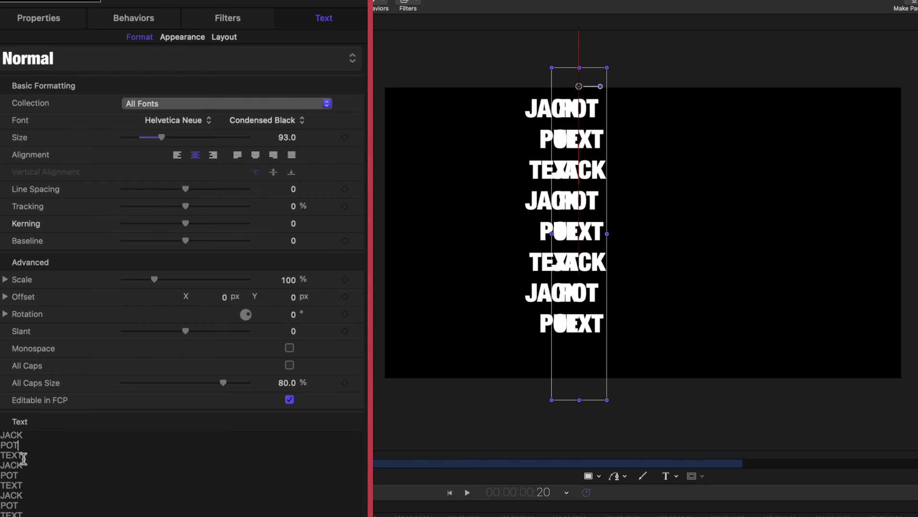
pyautogui.moveTo(19, 475)
pyautogui.mouseDown()
pyautogui.moveTo(2, 465)
pyautogui.moveTo(1, 475)
pyautogui.mouseUp()
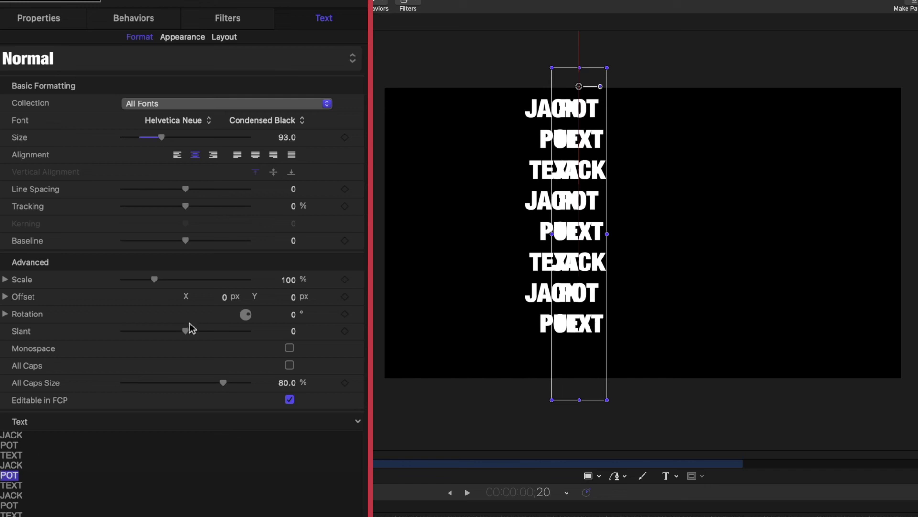
# Move the TEXT copy to X -131.1 px, beside the first column, and park the playhead at 1;12.
pyautogui.click(53, 20)
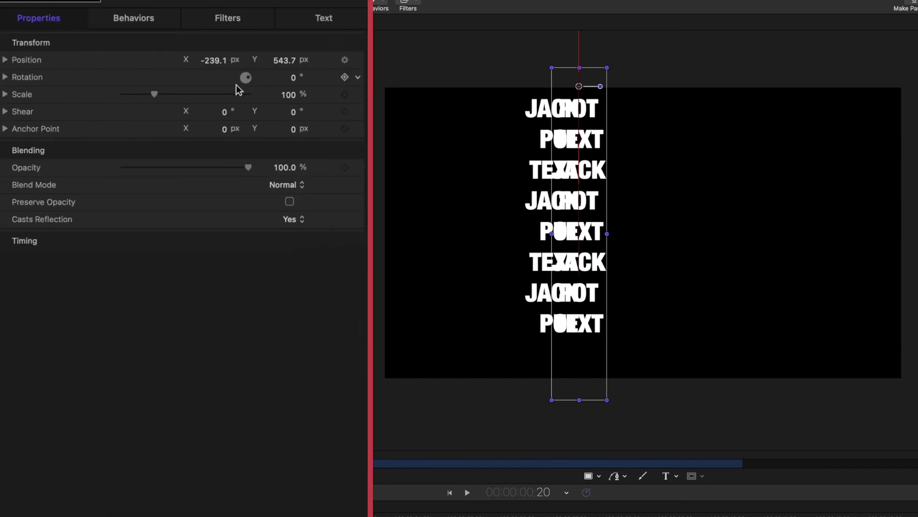
pyautogui.moveTo(214, 60); pyautogui.dragTo(214, 60)
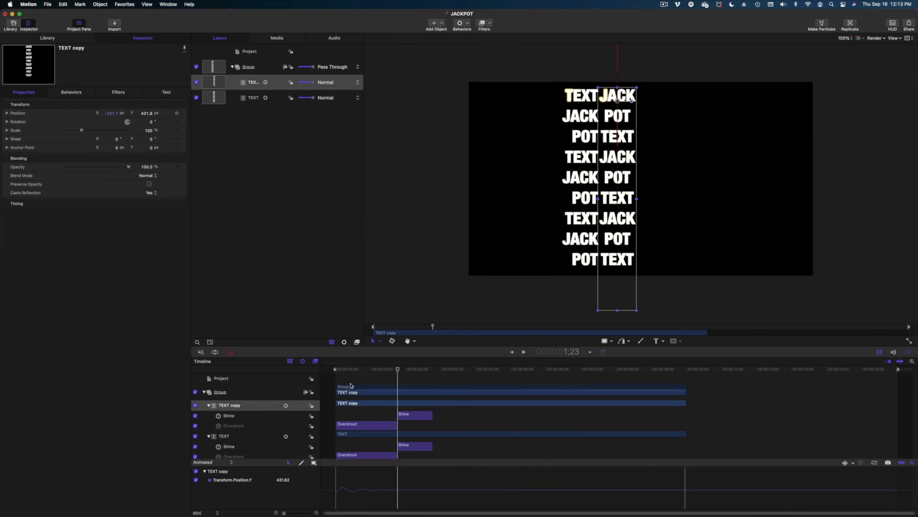
pyautogui.moveTo(391, 376)
pyautogui.mouseDown()
pyautogui.moveTo(354, 376)
pyautogui.moveTo(414, 377)
pyautogui.moveTo(405, 376)
pyautogui.mouseUp()
pyautogui.click(385, 369)
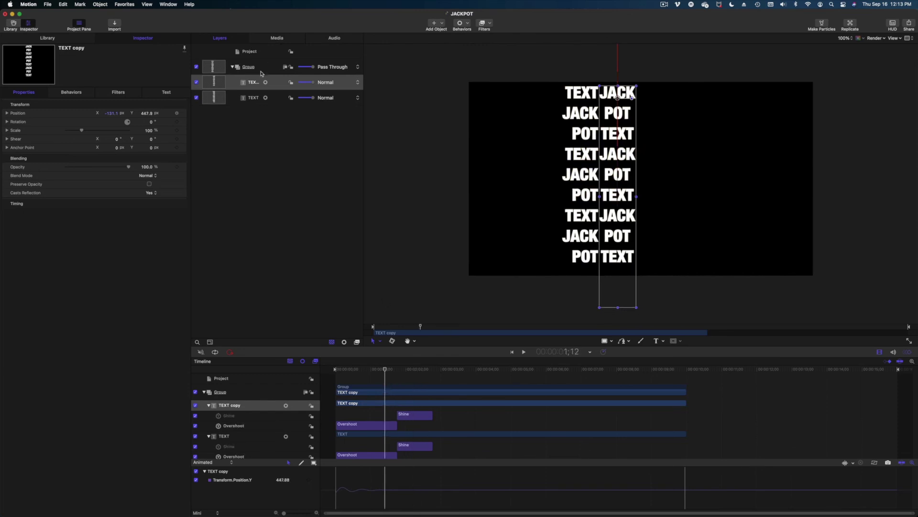
# Duplicate the TEXT copy layer and left-align the new copy's text.
pyautogui.click(250, 88)
pyautogui.rightClick(250, 86)
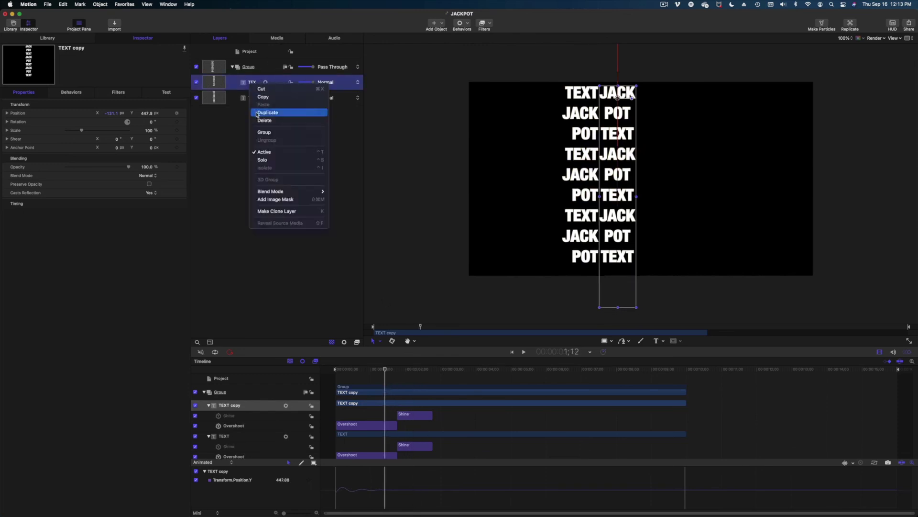
pyautogui.click(260, 115)
pyautogui.click(166, 92)
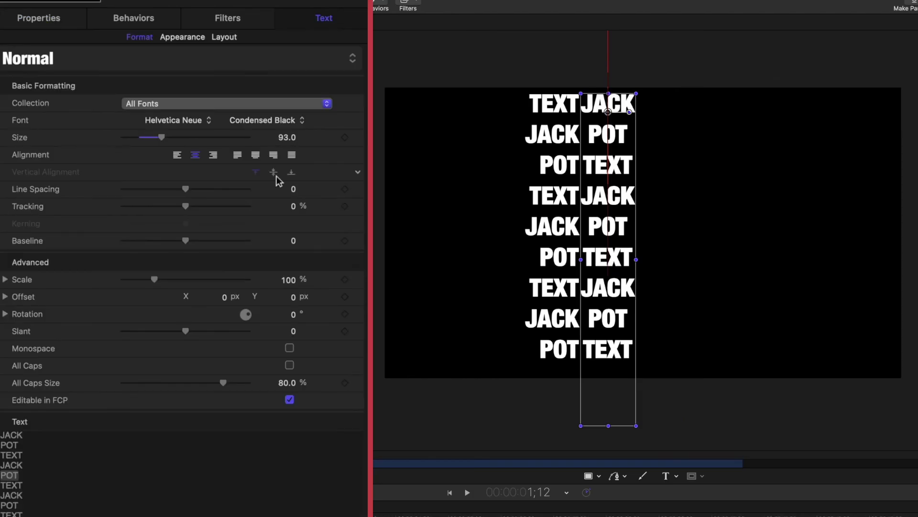
pyautogui.click(177, 156)
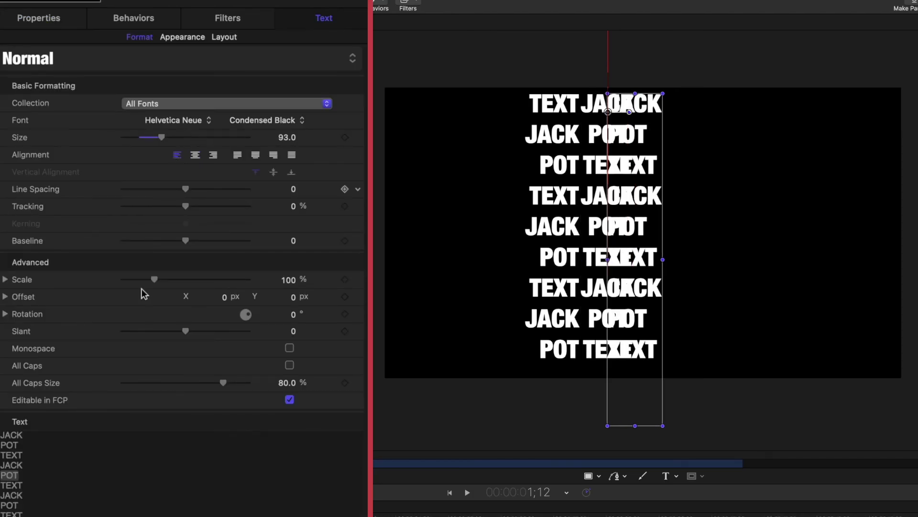
# Trim the trailing lines of the new copy's text and insert POT and TEXT lines above its first JACK.
pyautogui.tripleClick(42, 504)
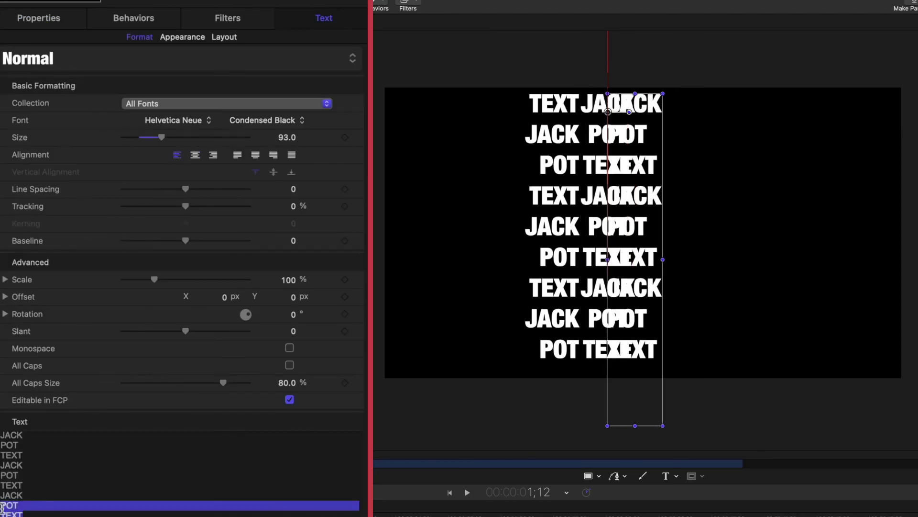
pyautogui.press('BackSpace')
pyautogui.press('super+Up')
pyautogui.press('Return')
pyautogui.write('POT TEXT')
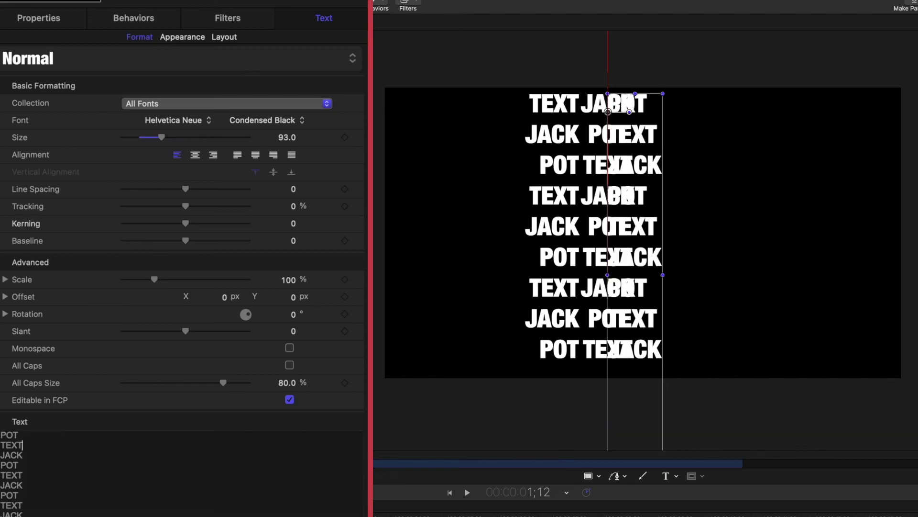
pyautogui.tripleClick(31, 473)
pyautogui.hotkey('shift', 'Left')
# Move the new POT column to X 8.9 px and set the middle TEXT copy's X position to -116.1 px.
pyautogui.click(29, 21)
pyautogui.moveTo(213, 60)
pyautogui.mouseDown()
pyautogui.moveTo(241, 60)
pyautogui.moveTo(216, 60)
pyautogui.moveTo(227, 60)
pyautogui.mouseUp()
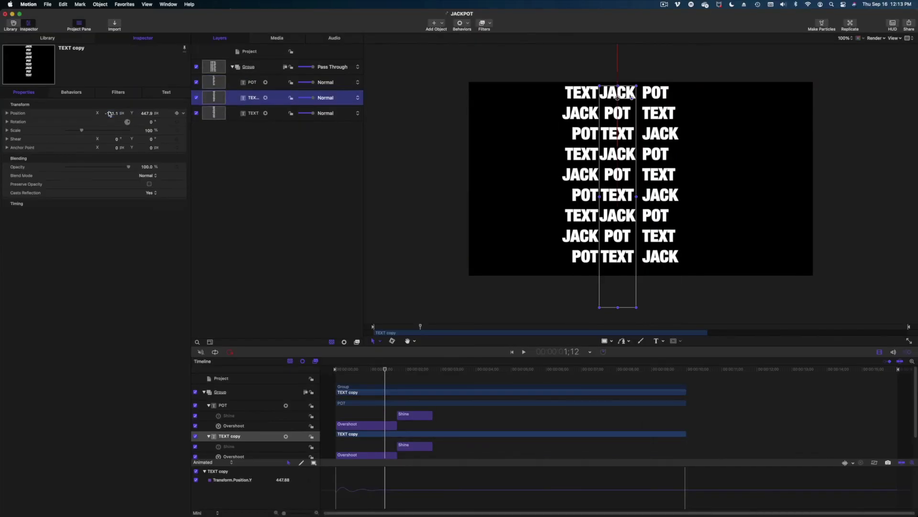
pyautogui.click(213, 60)
pyautogui.write('-116.1')
pyautogui.press('Return')
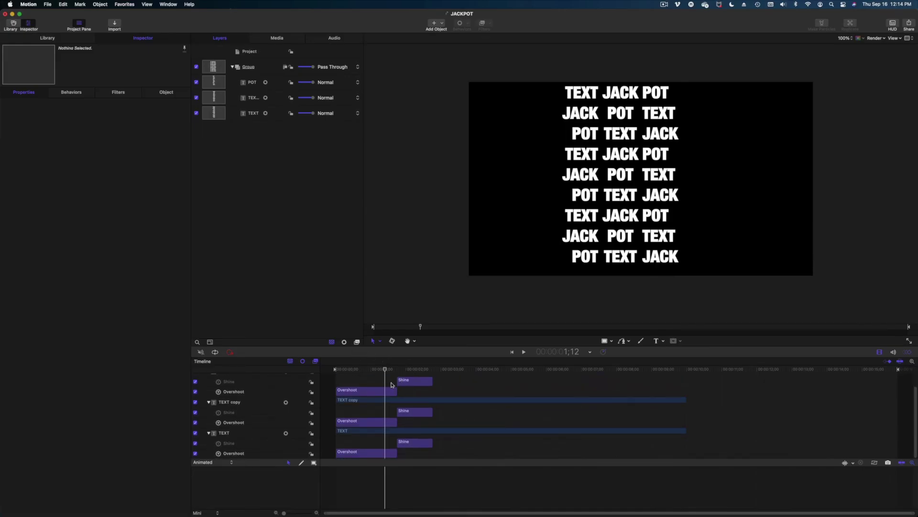
# Stagger the layers in the timeline, starting the TEXT copy a little before 1;00 and the POT layer at 1;12.
pyautogui.scroll(3, 389, 387)
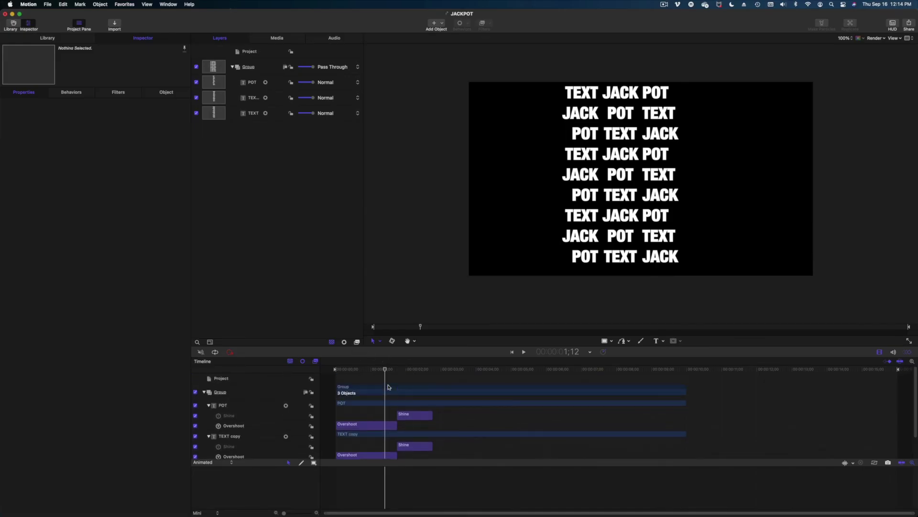
pyautogui.scroll(-3, 388, 385)
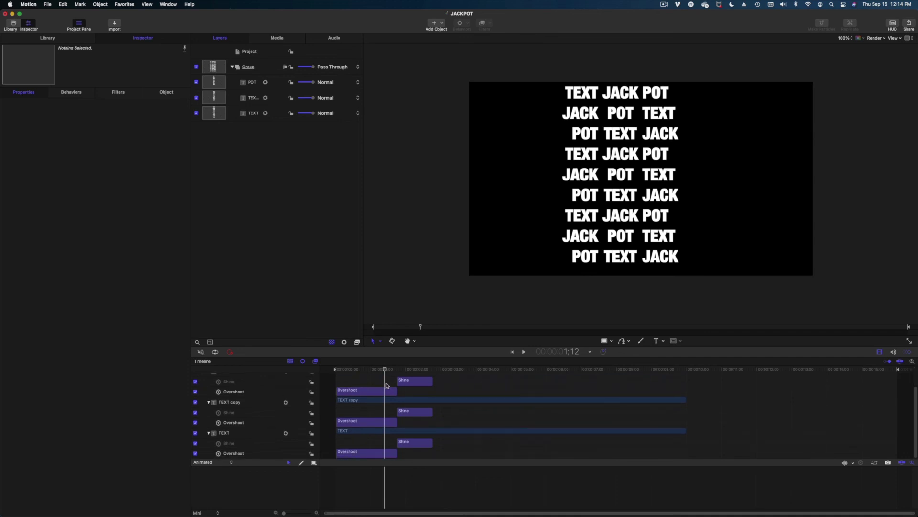
pyautogui.scroll(3, 632, 382)
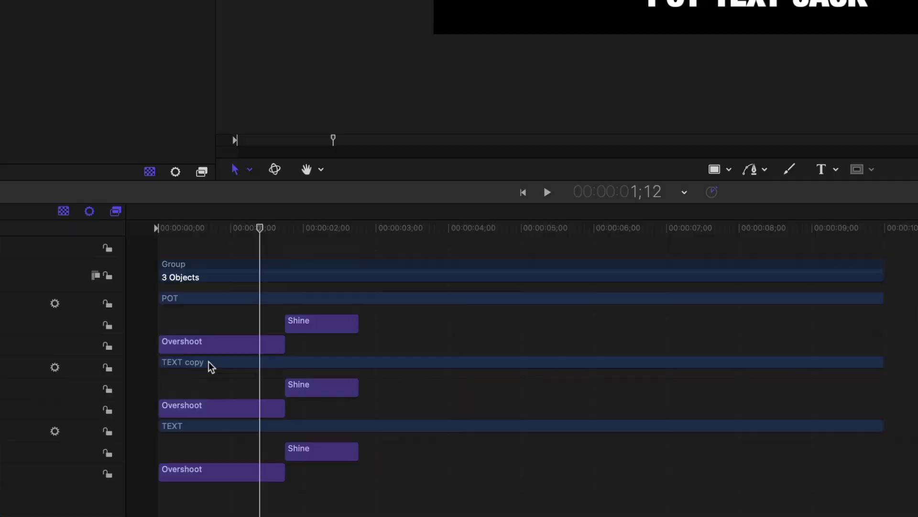
pyautogui.moveTo(360, 436); pyautogui.dragTo(382, 438)
pyautogui.moveTo(258, 372); pyautogui.dragTo(267, 373)
pyautogui.moveTo(232, 302); pyautogui.dragTo(335, 318)
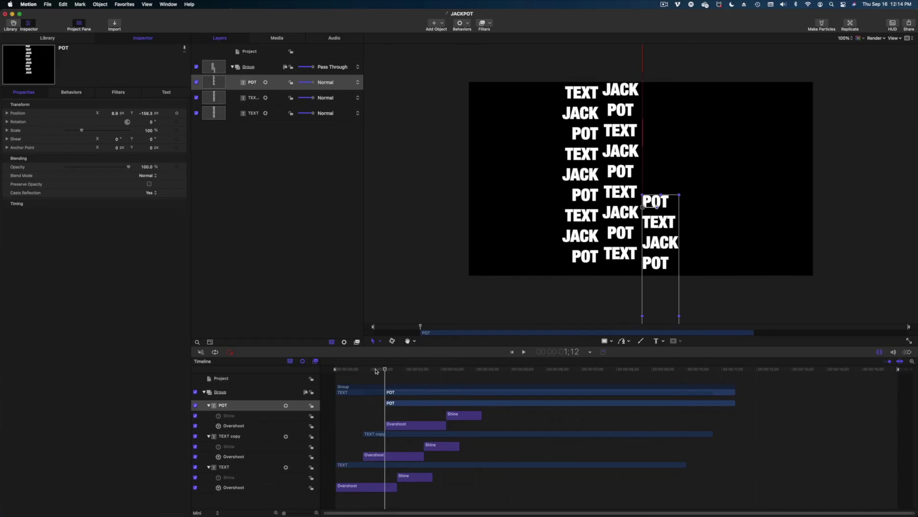
# Play the project from the start to preview the staggered columns.
pyautogui.press('Home')
pyautogui.press('space')
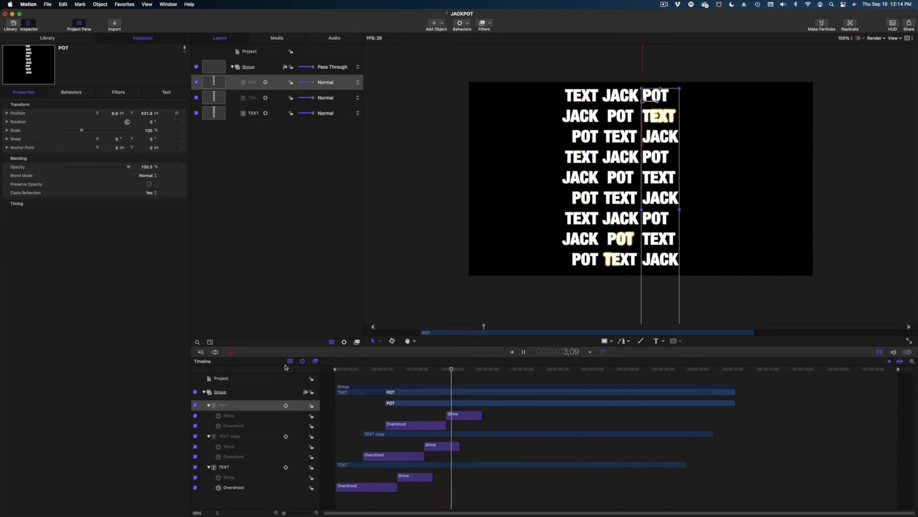
pyautogui.press('space')
# Shift the TEXT copy slightly earlier and start the TEXT layer's Shine at about 1;15, before its Overshoot ends.
pyautogui.click(429, 390)
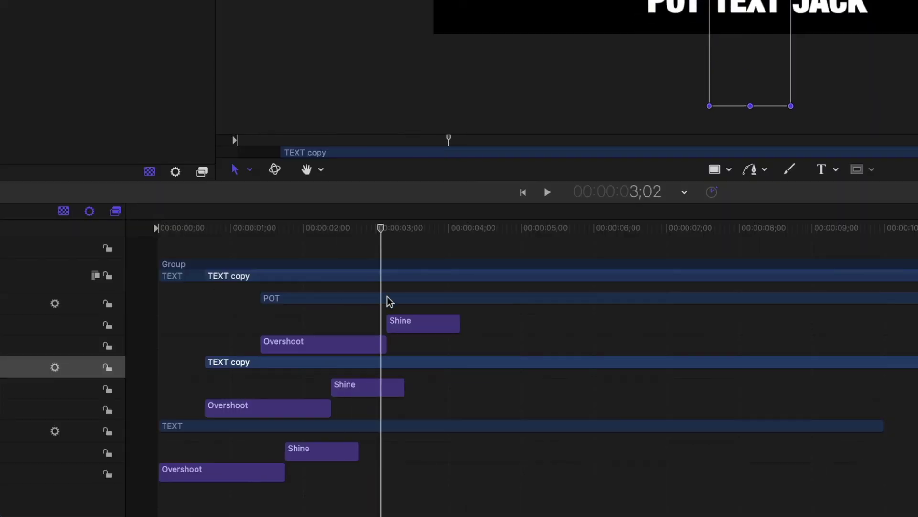
pyautogui.moveTo(390, 301)
pyautogui.mouseDown()
pyautogui.moveTo(242, 293)
pyautogui.moveTo(379, 302)
pyautogui.mouseUp()
pyautogui.moveTo(343, 444); pyautogui.dragTo(328, 447)
pyautogui.moveTo(356, 385); pyautogui.dragTo(322, 382)
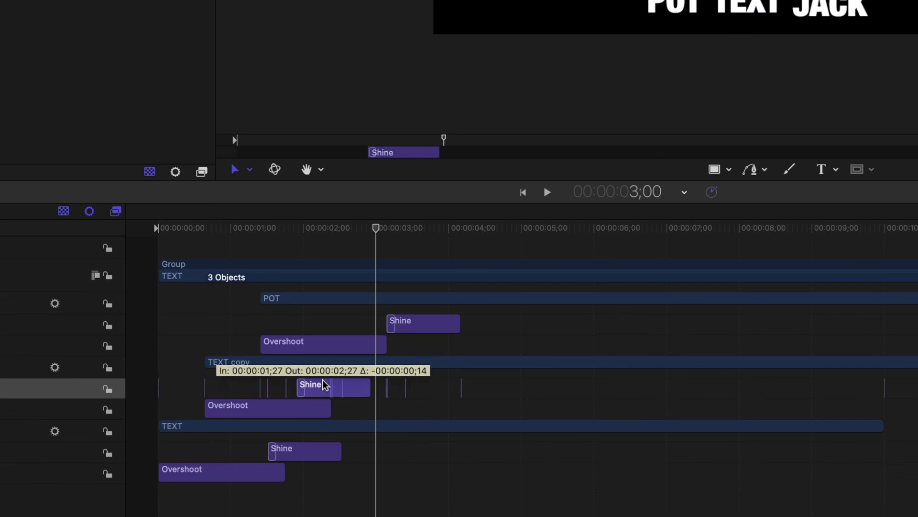
pyautogui.moveTo(412, 323); pyautogui.dragTo(359, 324)
pyautogui.click(315, 228)
pyautogui.moveTo(325, 251); pyautogui.dragTo(427, 242)
pyautogui.press('super+z')
pyautogui.press('super+z')
# Start the Shine behaviors of the TEXT copy and POT layers shortly before their Overshoots end, and park the playhead at 5;06.
pyautogui.moveTo(351, 385); pyautogui.dragTo(336, 386)
pyautogui.moveTo(411, 324); pyautogui.dragTo(396, 324)
pyautogui.moveTo(268, 218); pyautogui.dragTo(403, 244)
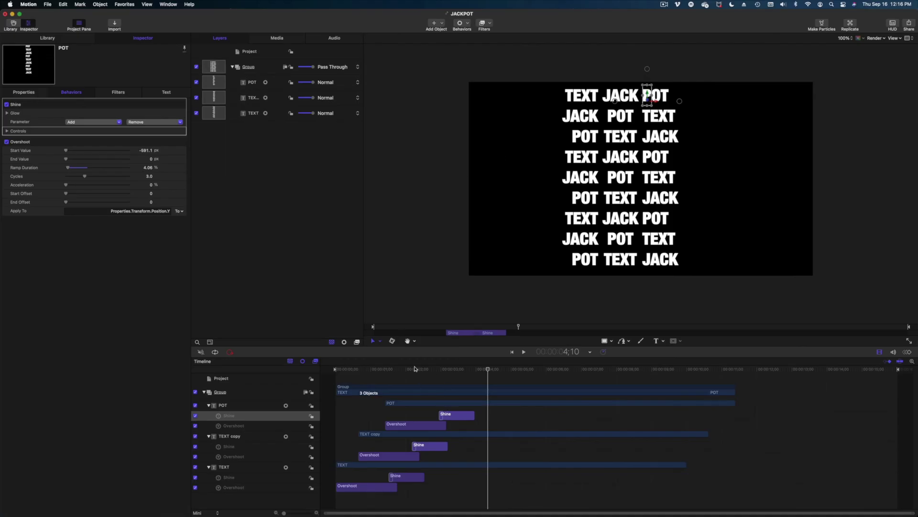
pyautogui.moveTo(415, 368); pyautogui.dragTo(471, 388)
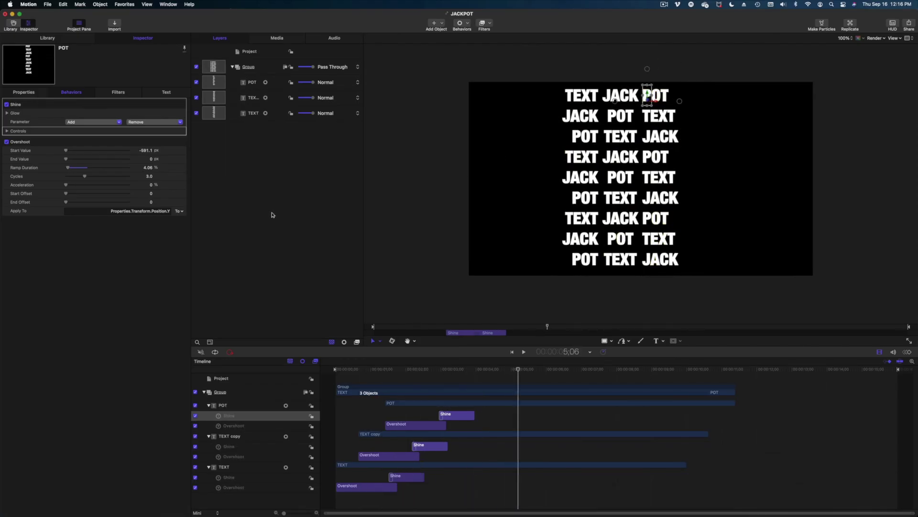
# Add a Rectangle Mask to the Group, drawn around only the middle JACK POT TEXT row.
pyautogui.click(265, 70)
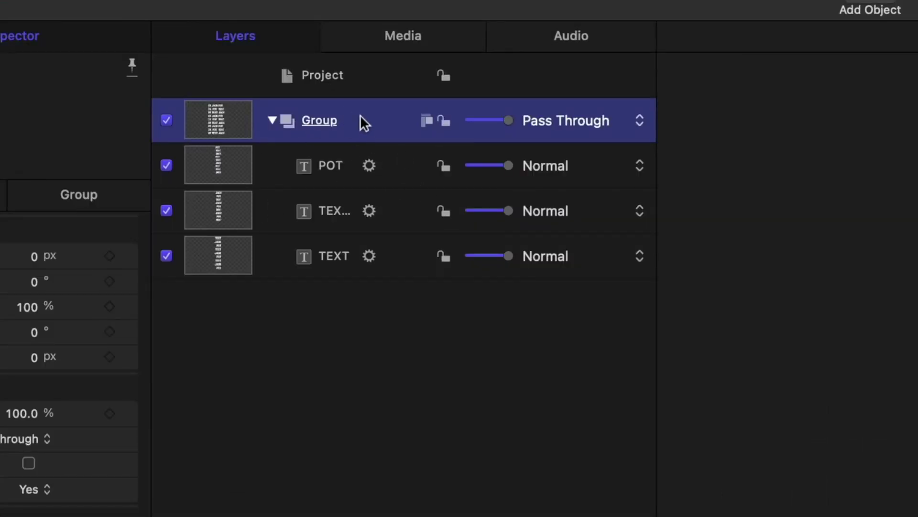
pyautogui.doubleClick(360, 115)
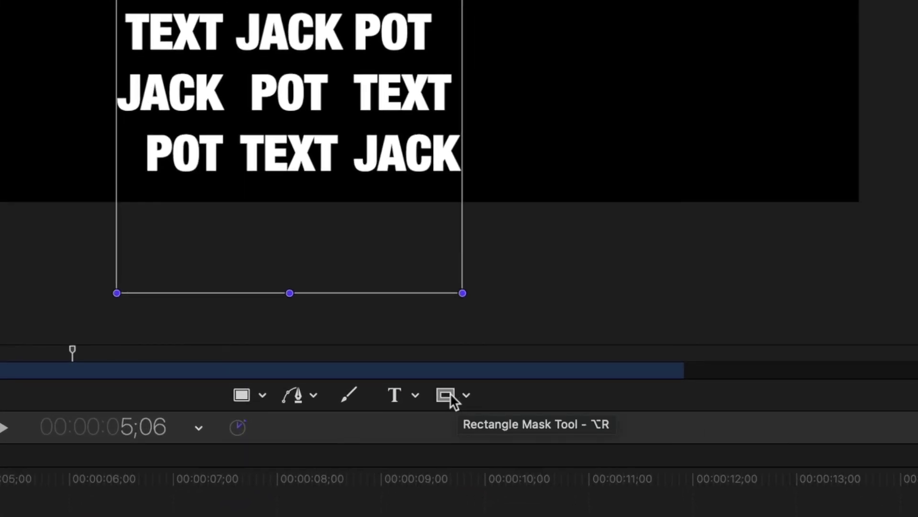
pyautogui.click(450, 393)
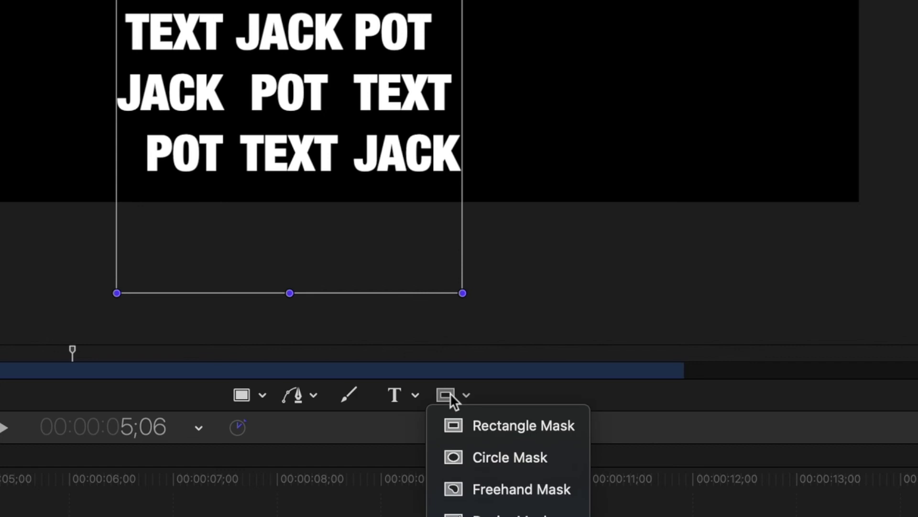
pyautogui.click(469, 425)
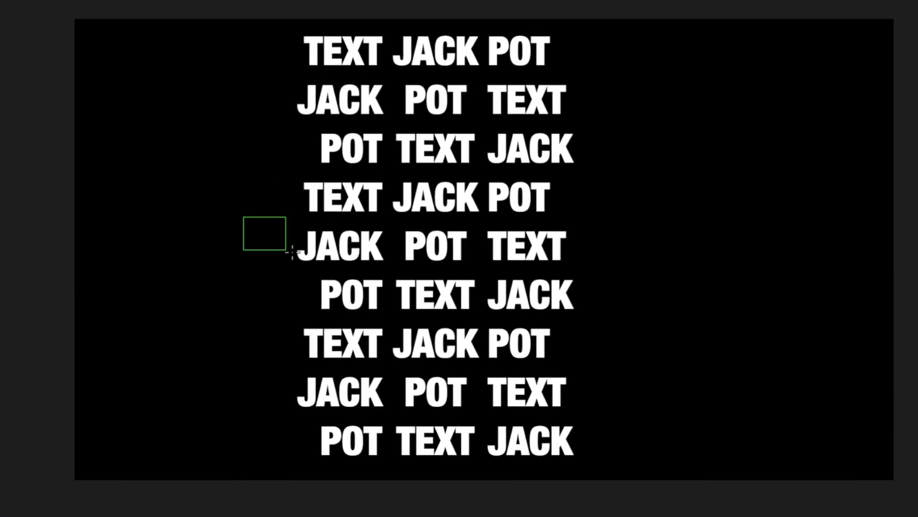
pyautogui.moveTo(594, 271); pyautogui.dragTo(622, 270)
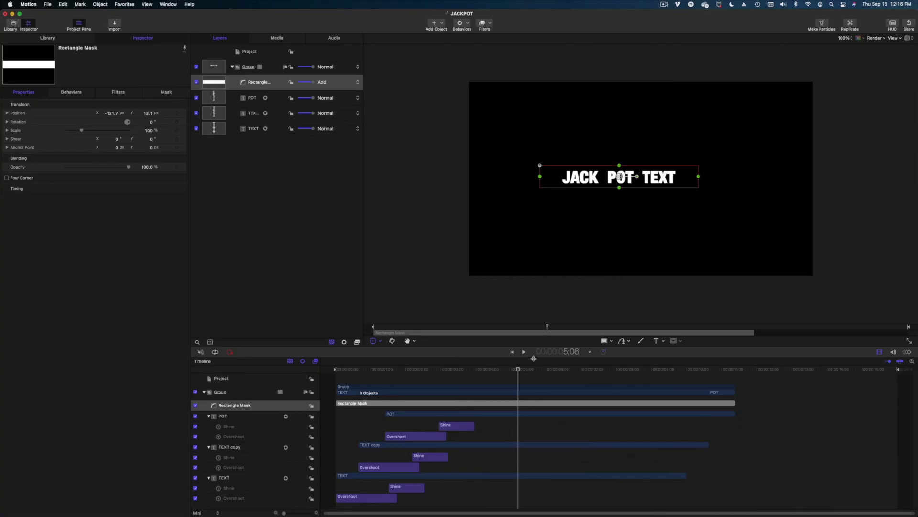
# Play the masked animation from the start to check the three columns landing.
pyautogui.press('Home')
pyautogui.press('space')
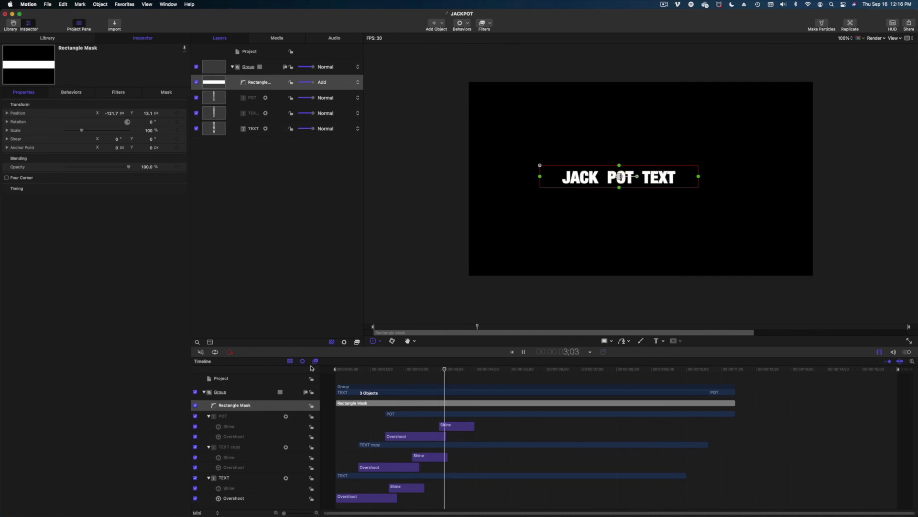
pyautogui.press('space')
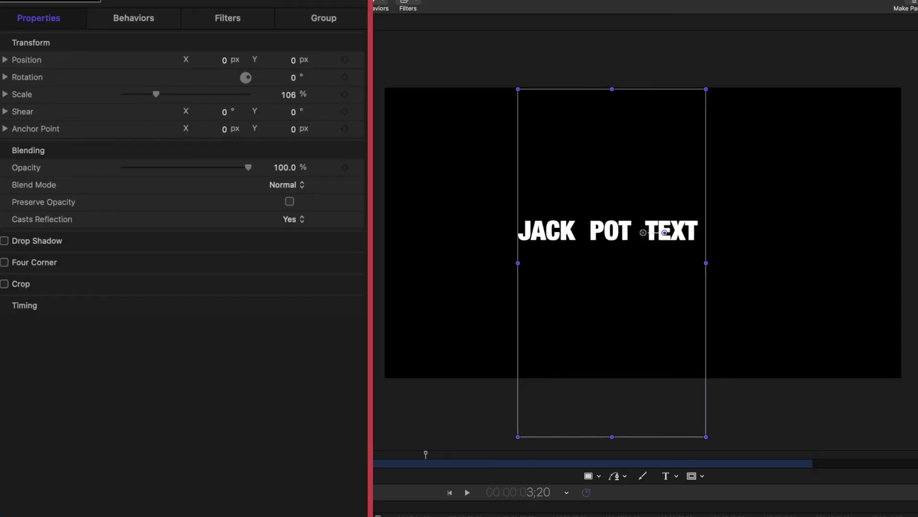
# Scale the Group to 163% and reposition it in the middle of the frame, previewing the result from the start.
pyautogui.moveTo(167, 98); pyautogui.dragTo(174, 96)
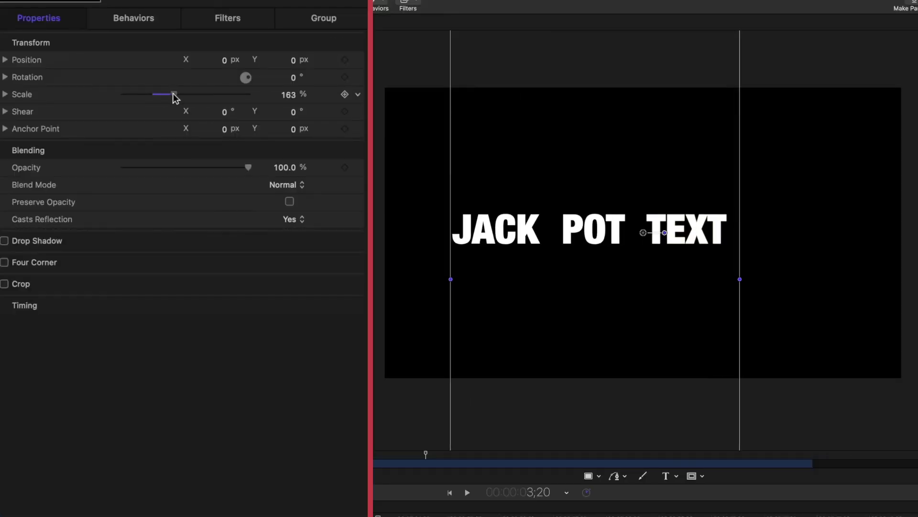
pyautogui.moveTo(600, 240); pyautogui.dragTo(649, 245)
pyautogui.click(461, 389)
pyautogui.press('Home')
pyautogui.press('space')
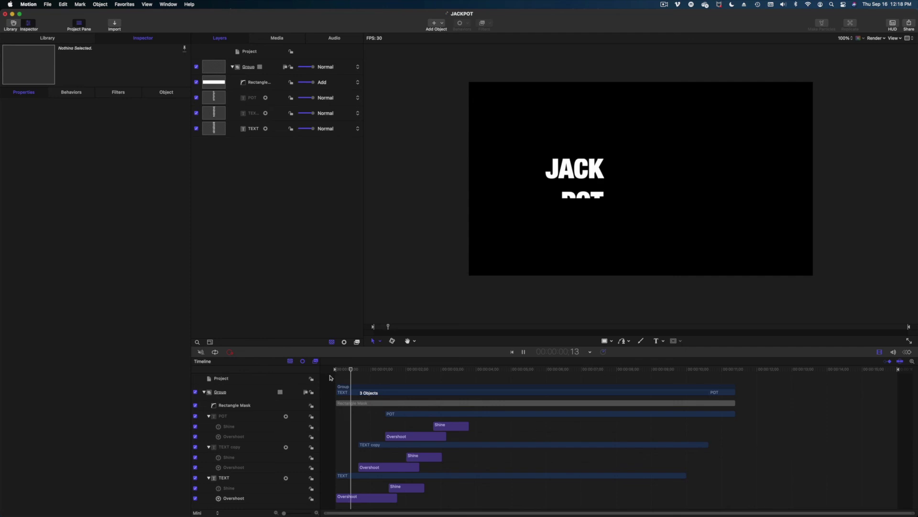